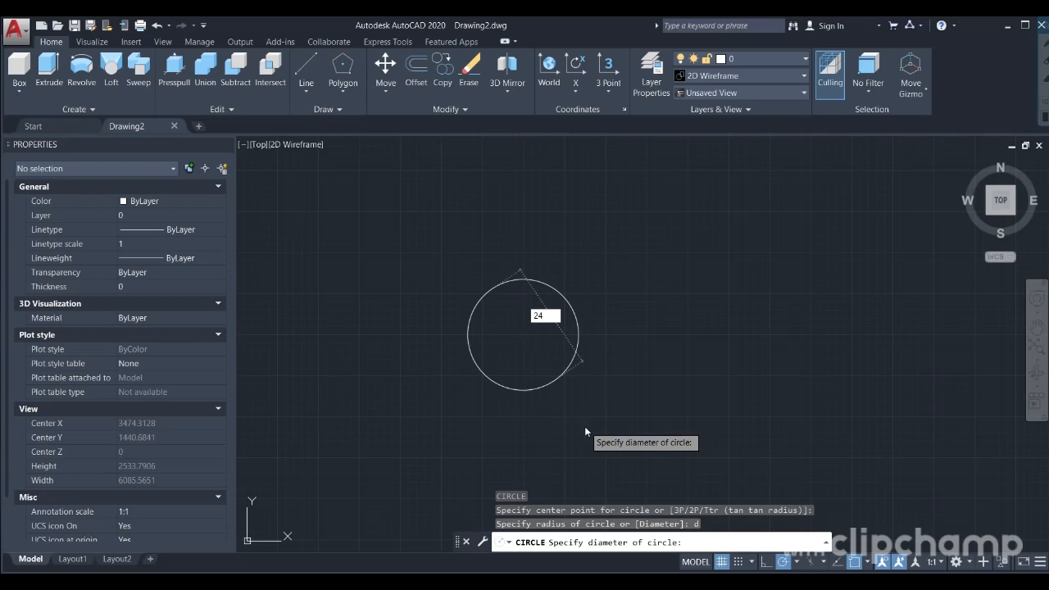
Step: Draw a circle with a diameter of 24 and bring it into close view
key("Return")
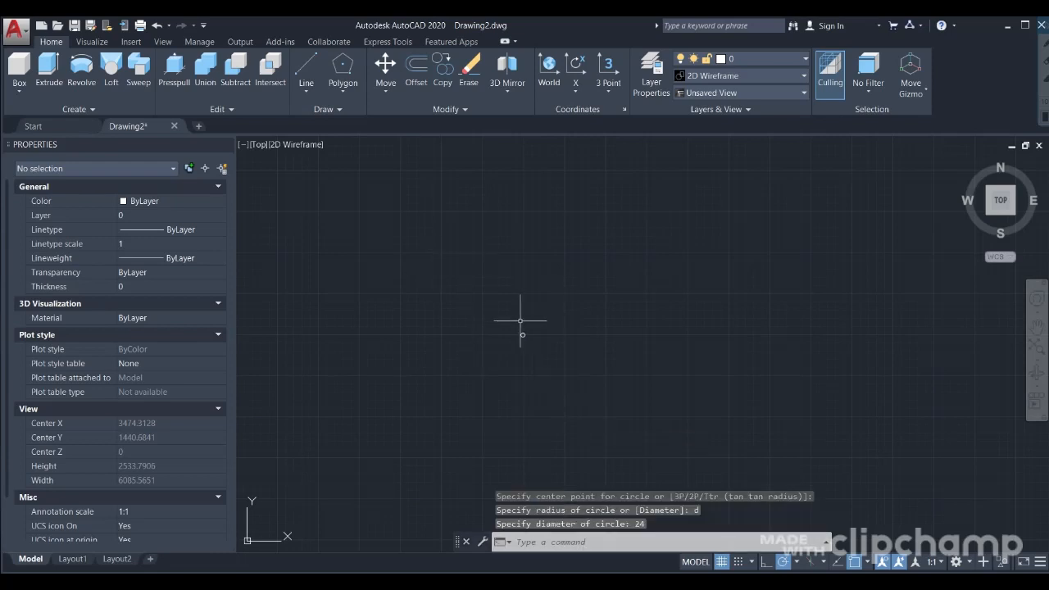
scroll(519, 321, "up", 2)
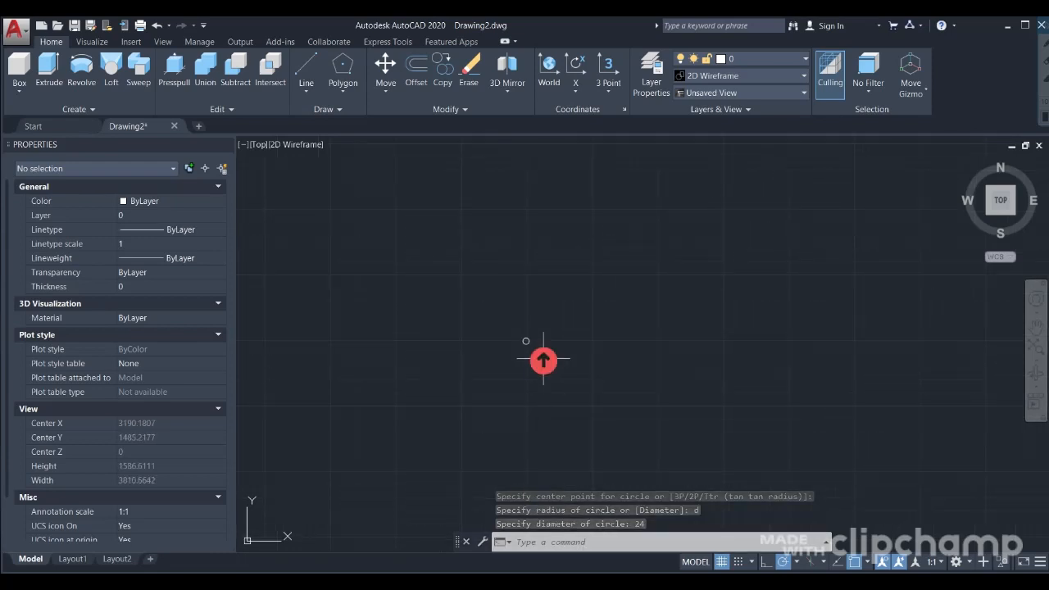
scroll(543, 358, "up", 4)
scroll(508, 320, "up", 10)
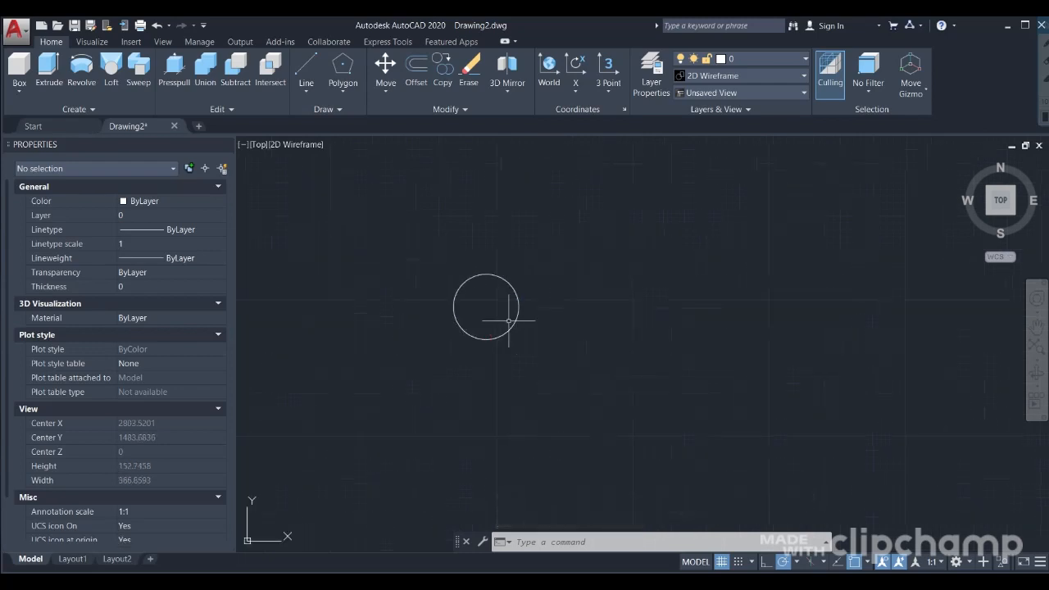
scroll(508, 318, "up", 4)
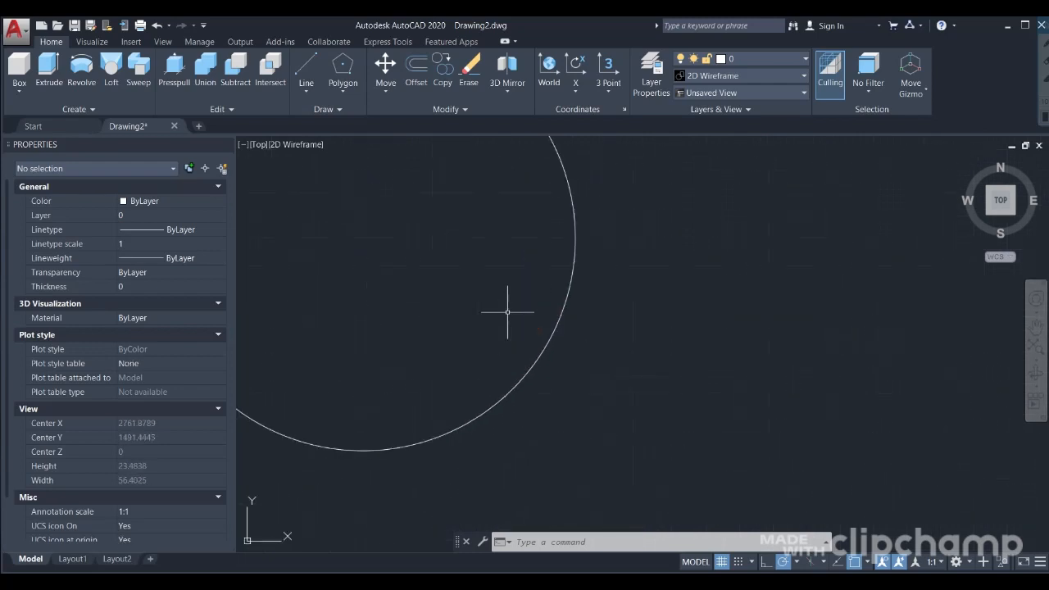
scroll(508, 318, "down", 4)
middle_click_drag(426, 262, 461, 295)
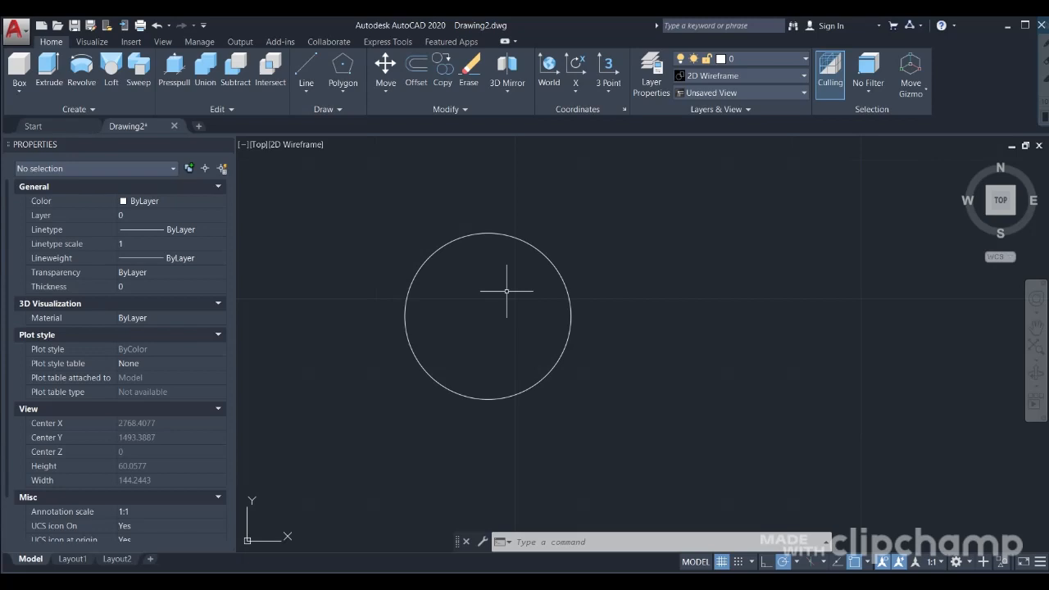
type("c")
key("Return")
left_click(523, 226)
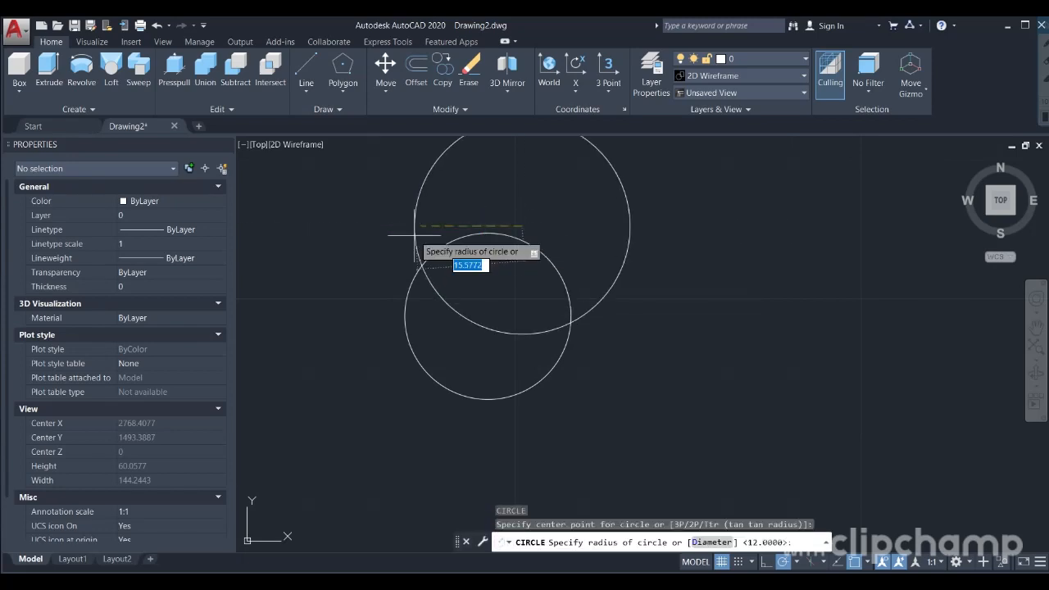
key("ctrl+z")
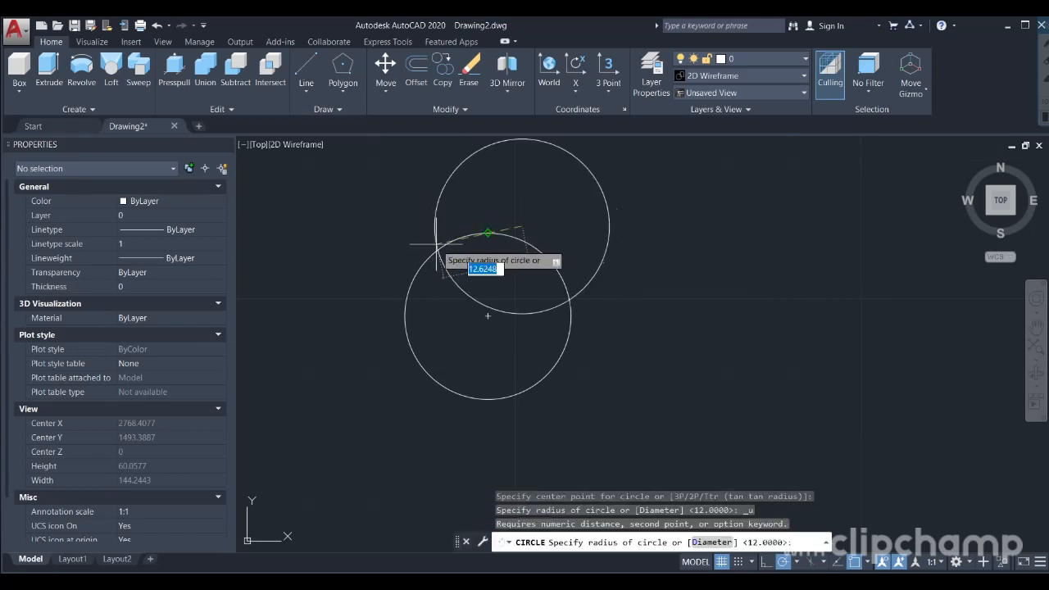
key("Escape")
Step: Draw a circle with a diameter of 35 centred on the existing circle's centre
key("Return")
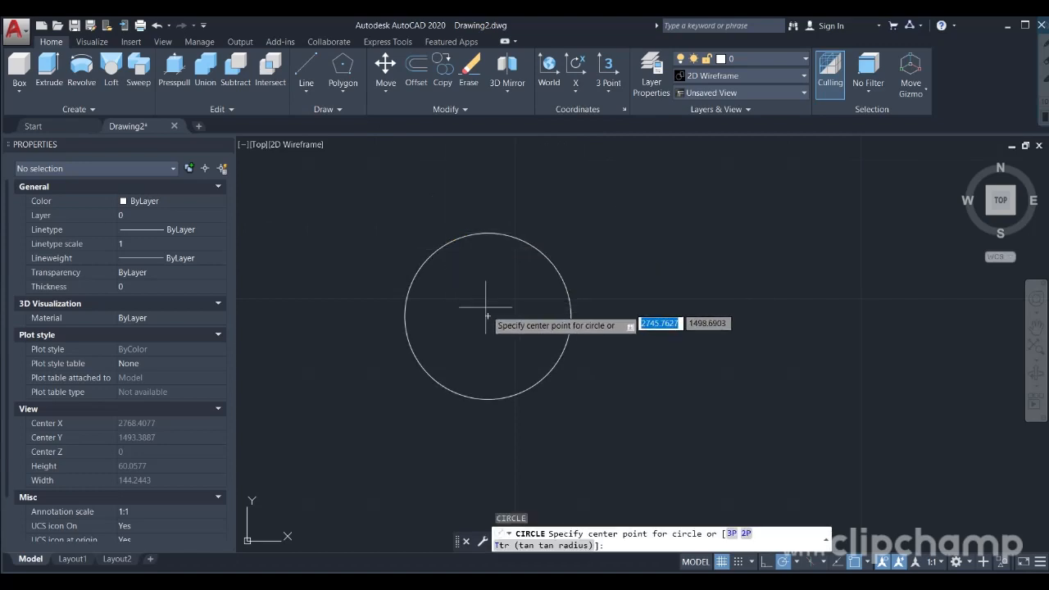
left_click(488, 316)
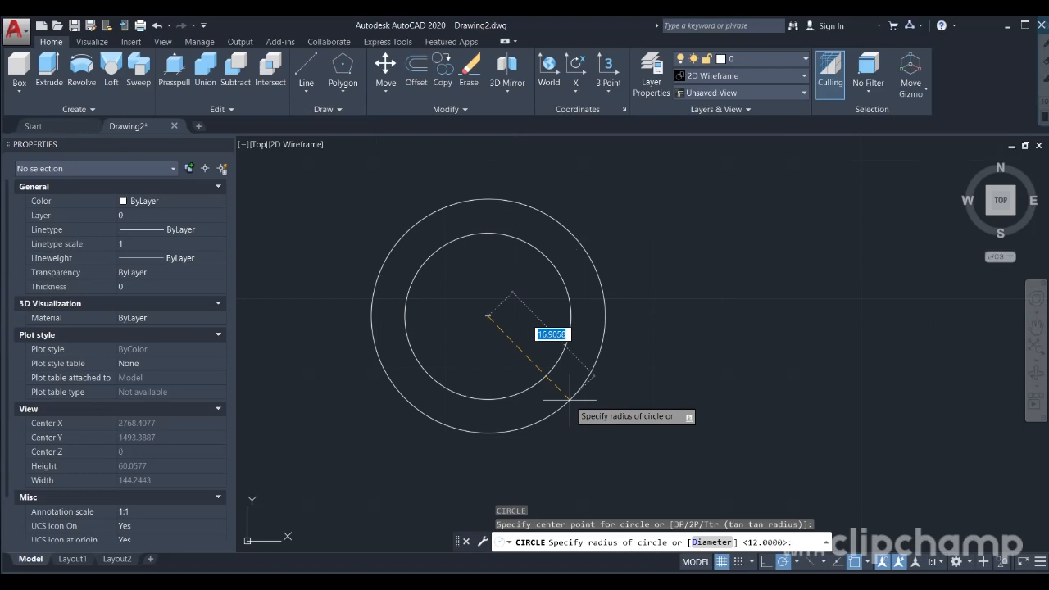
type("d")
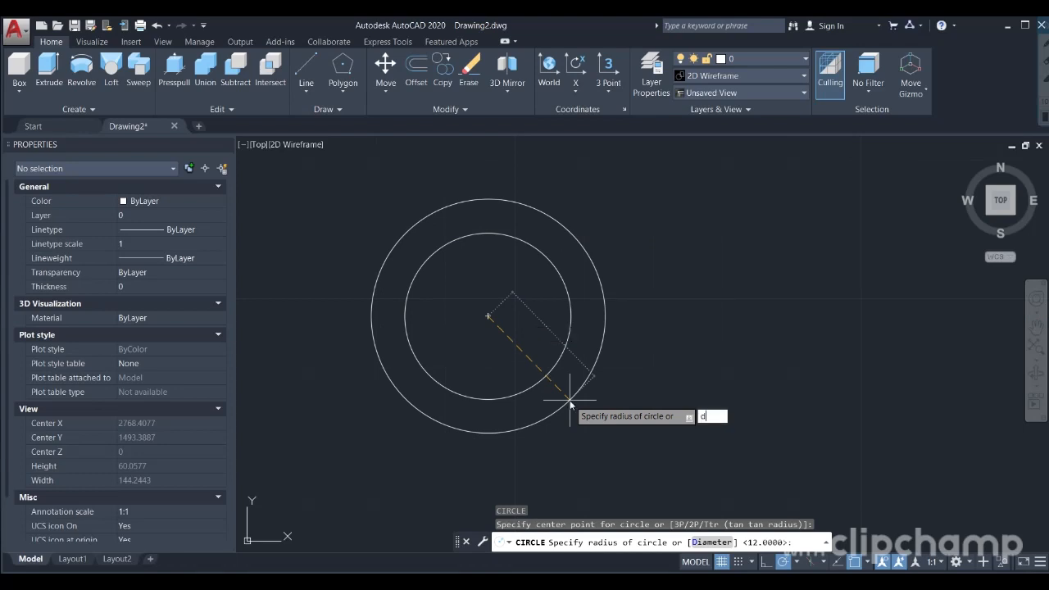
key("Return")
type("35")
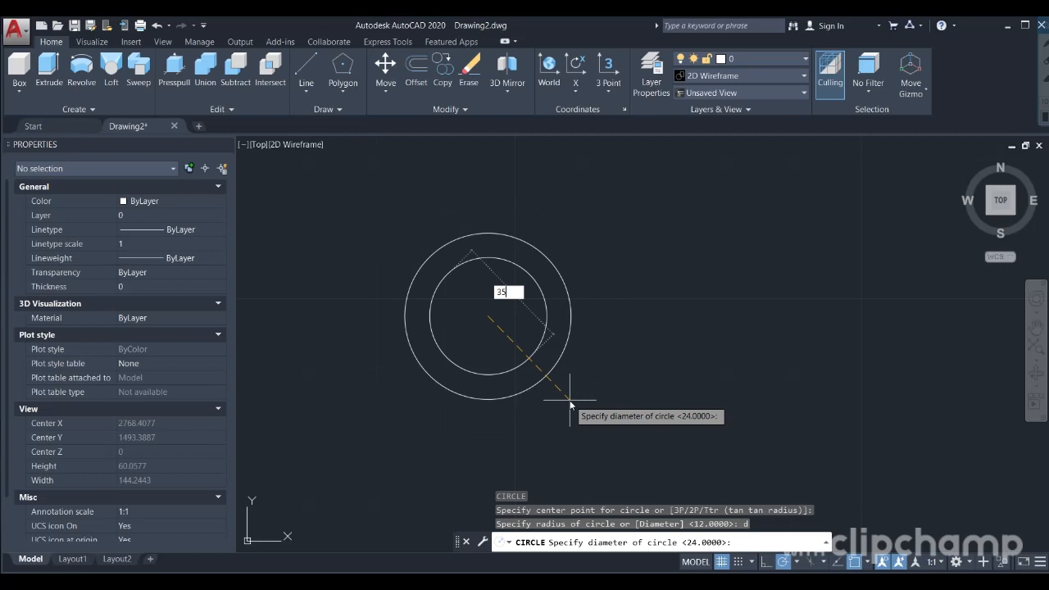
key("Return")
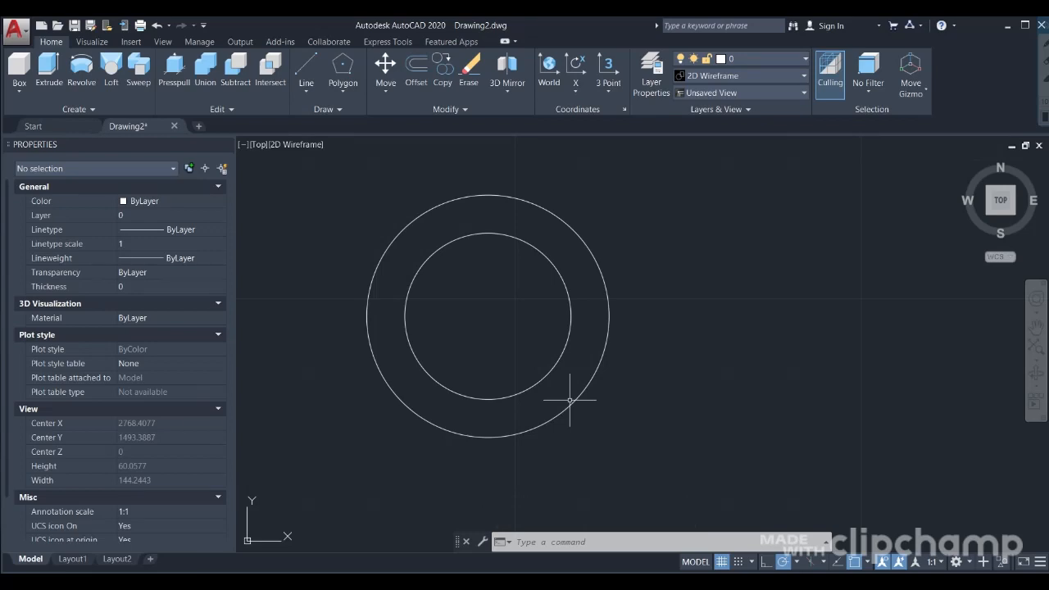
Step: Draw a third circle with a diameter of 42 from the same centre point
type("c")
key("Return")
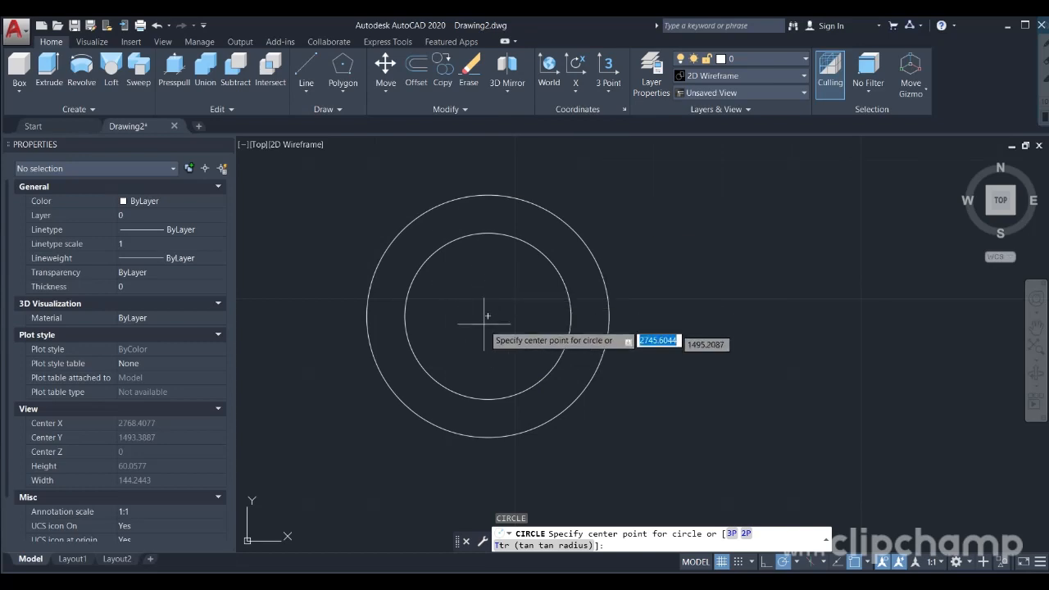
left_click(488, 316)
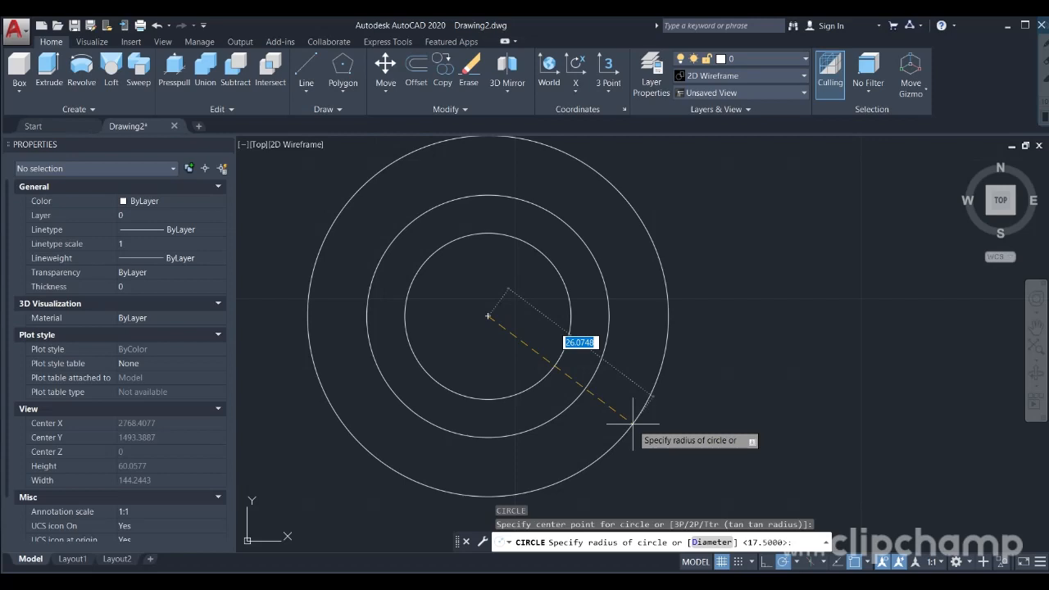
type("d")
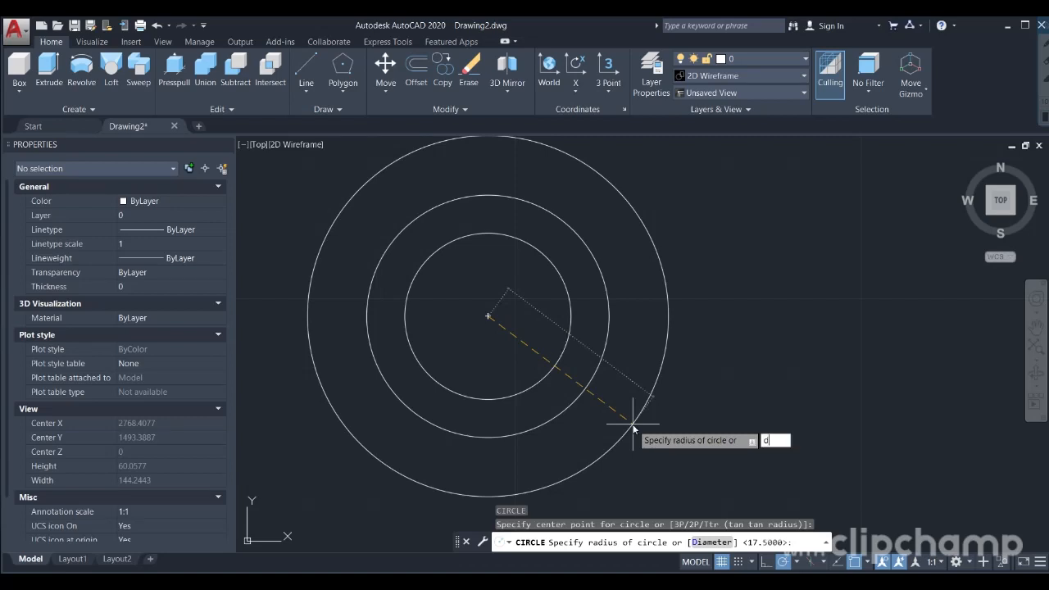
key("Return")
type("42")
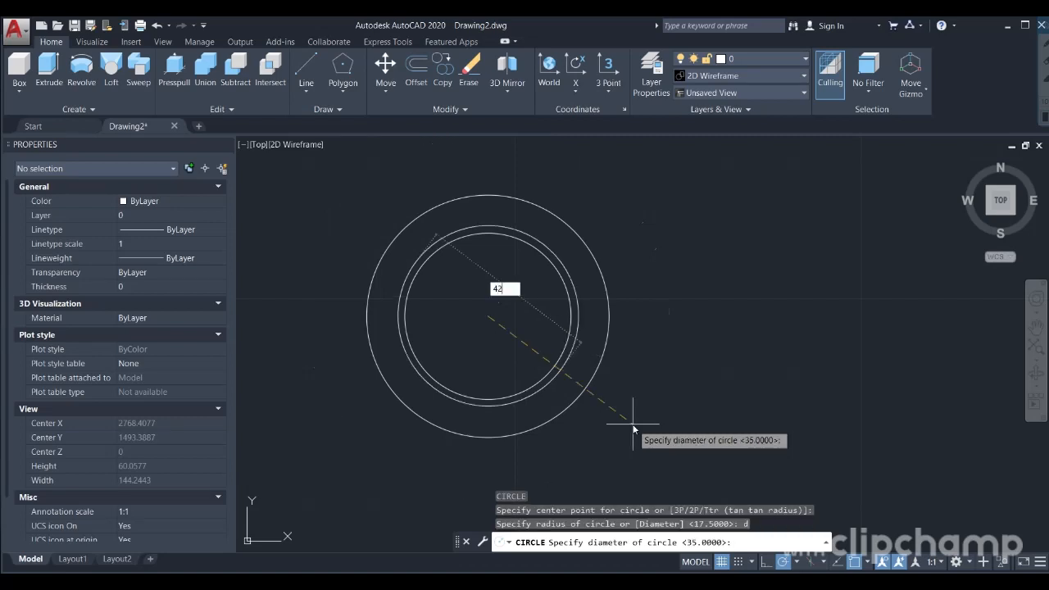
key("Return")
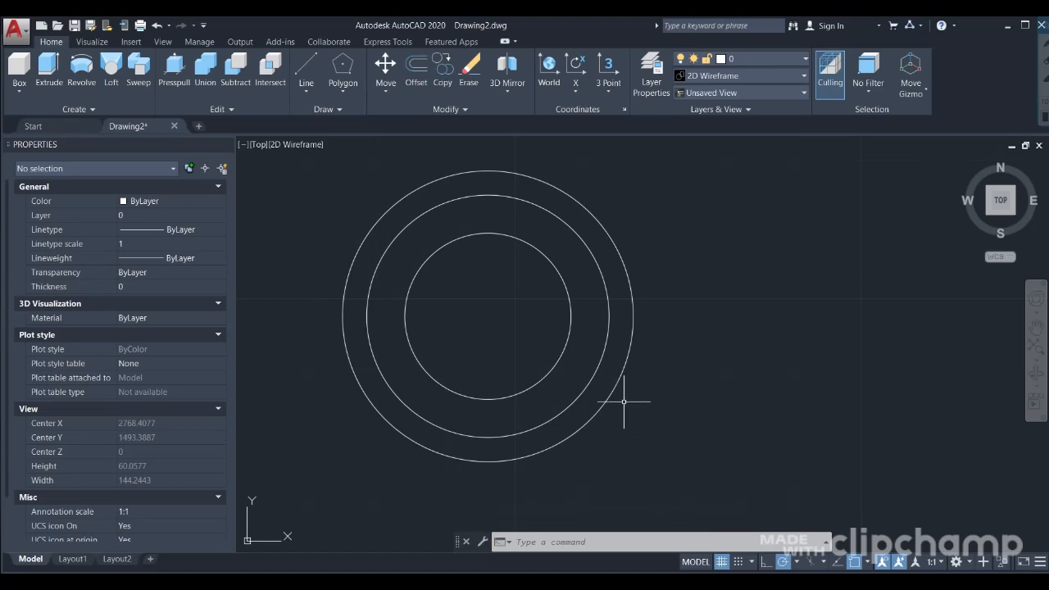
Step: Check the geometry properties of the outer, middle and inner circles one after another
left_click(614, 389)
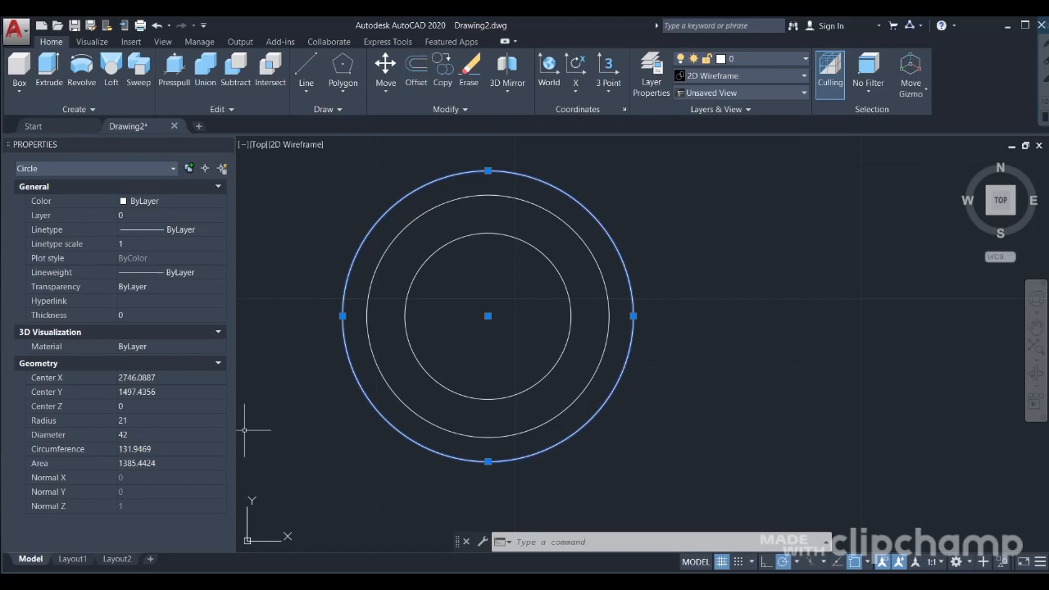
left_click(387, 382)
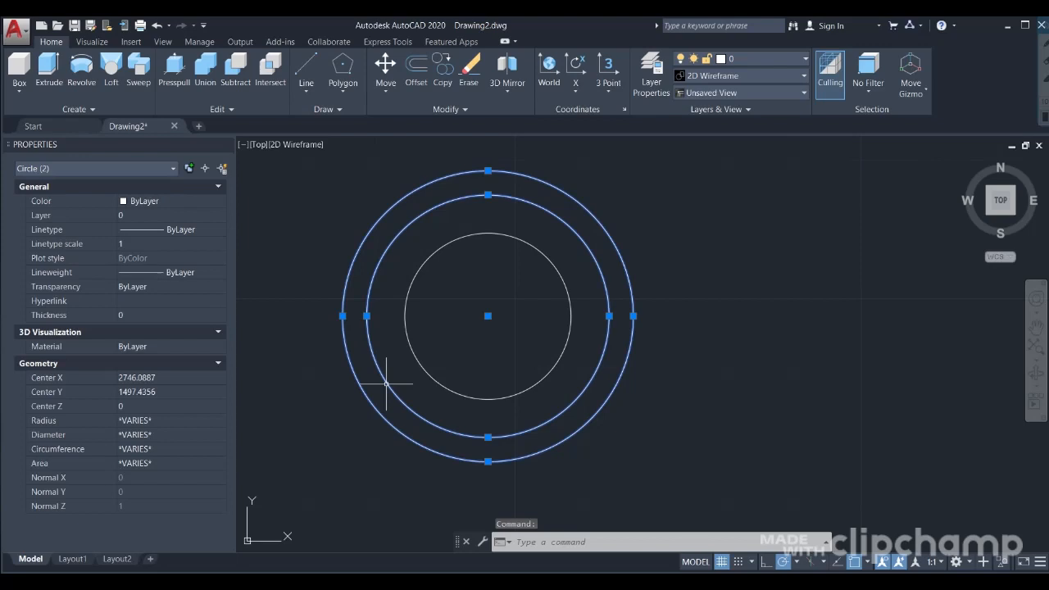
key("Escape")
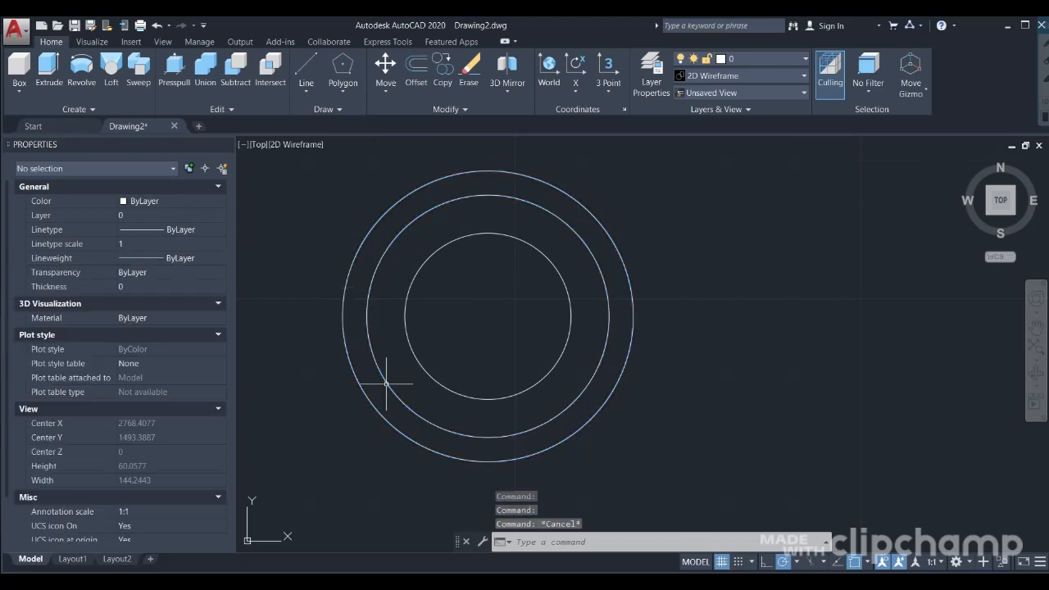
left_click(386, 382)
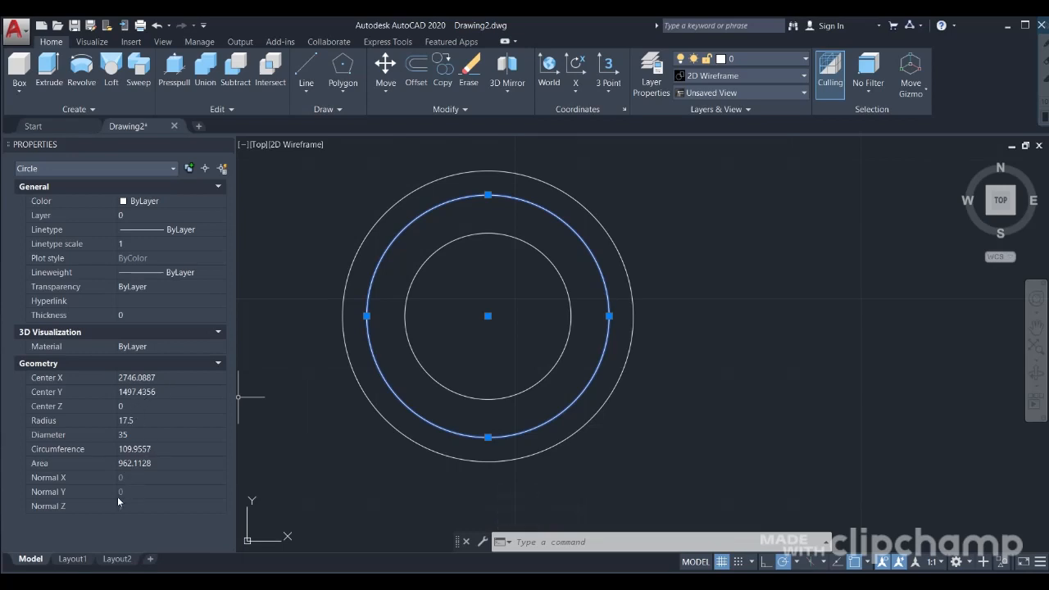
key("Escape")
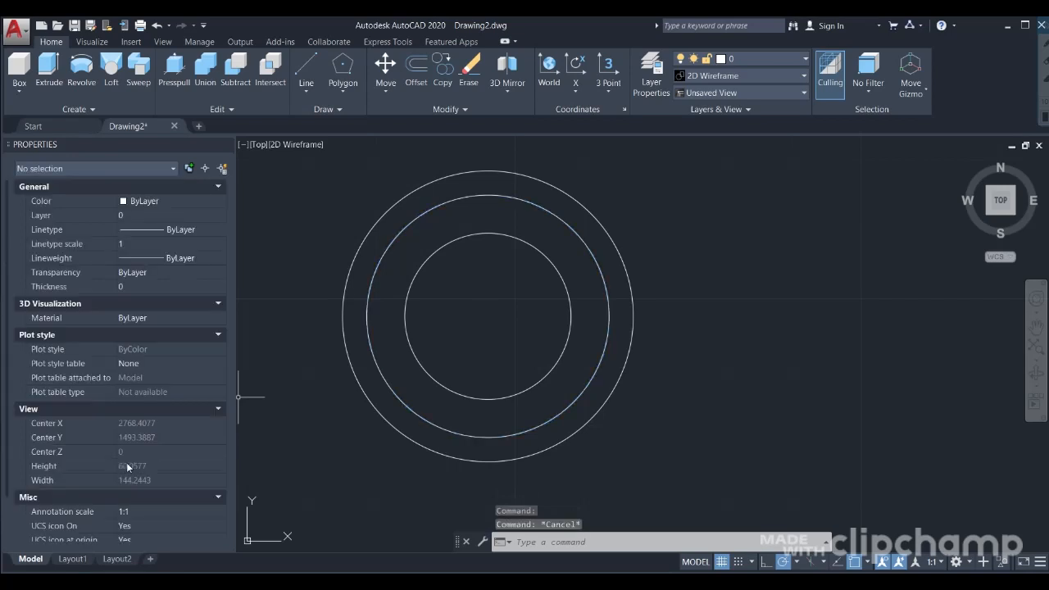
left_click(459, 392)
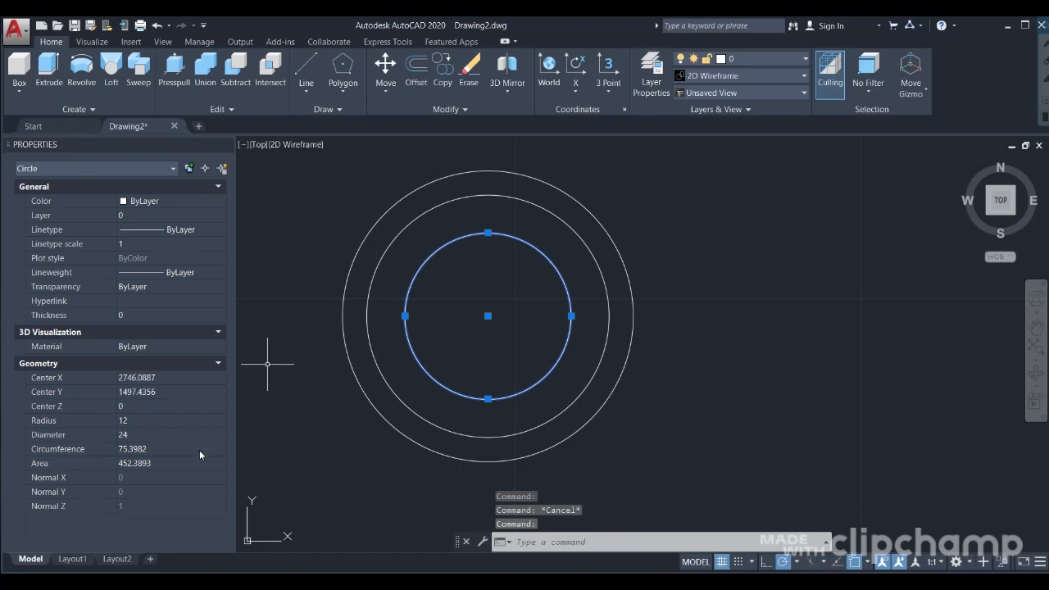
key("Escape")
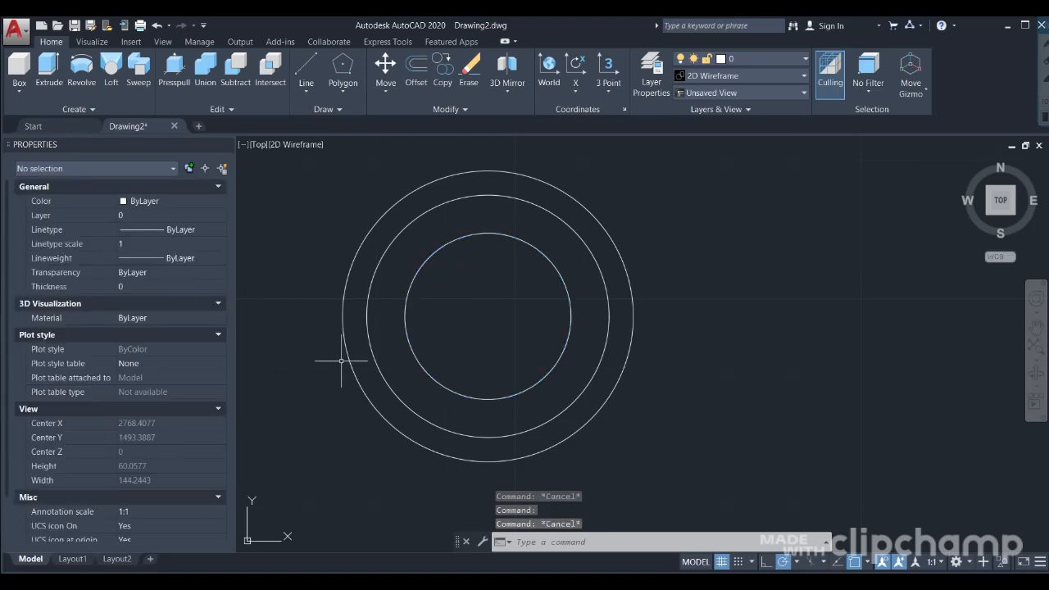
Step: Draw a fourth concentric circle with a radius of 24 and check its properties
type("c")
key("Return")
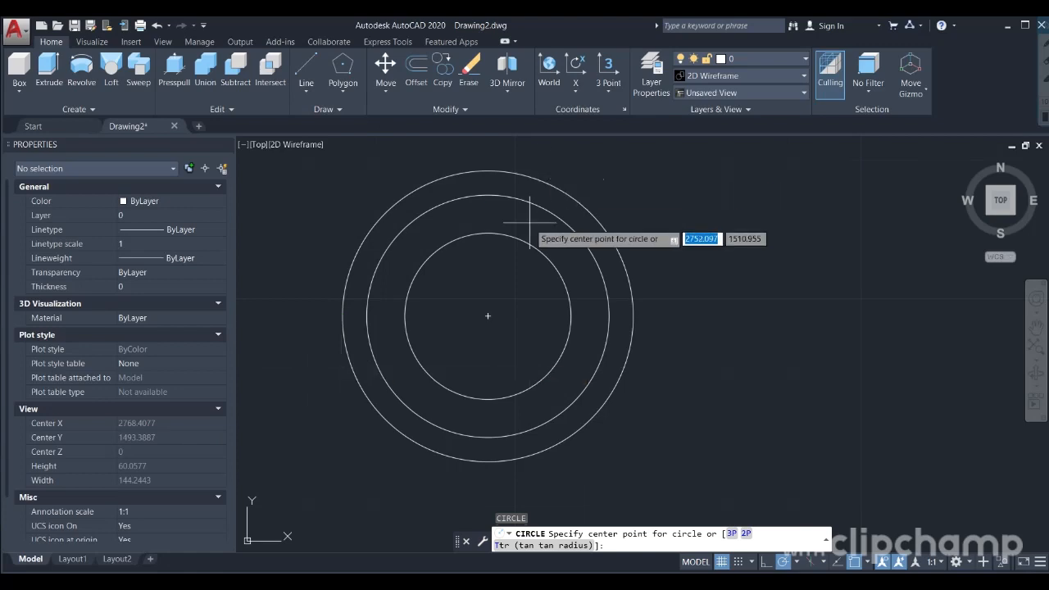
left_click(488, 315)
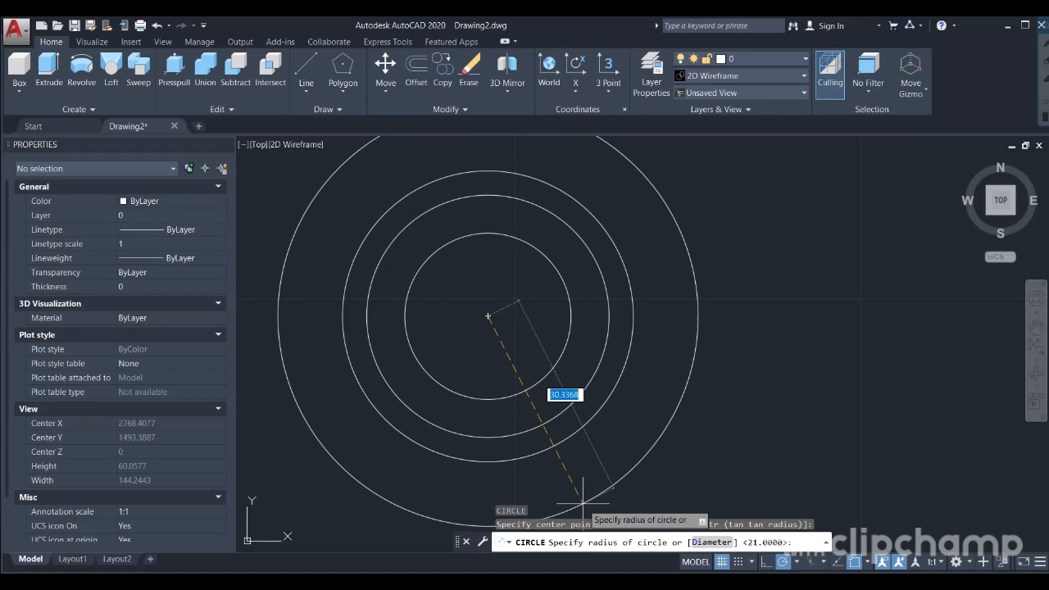
type("24")
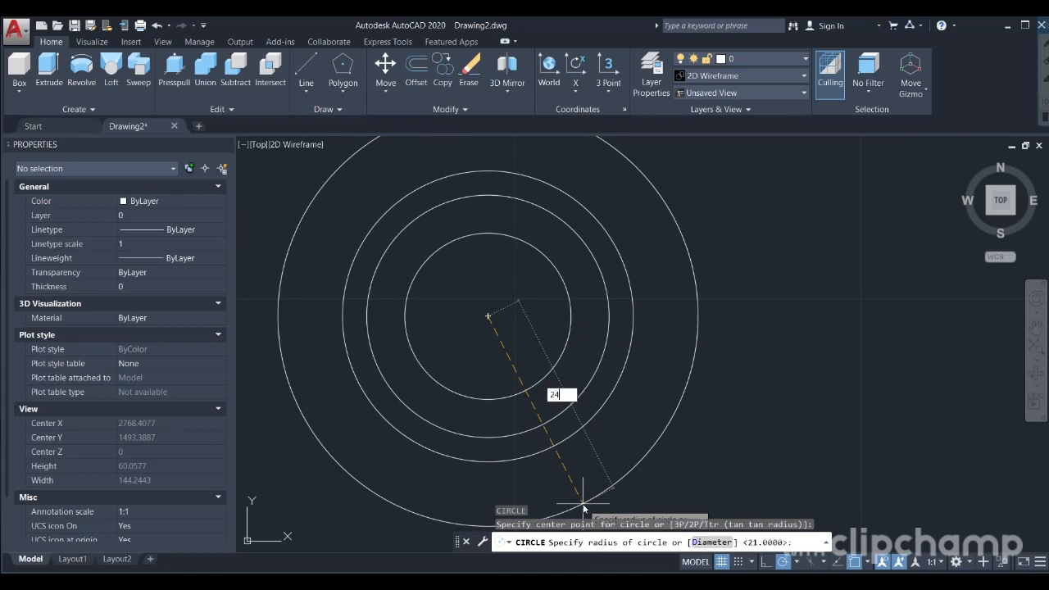
key("Return")
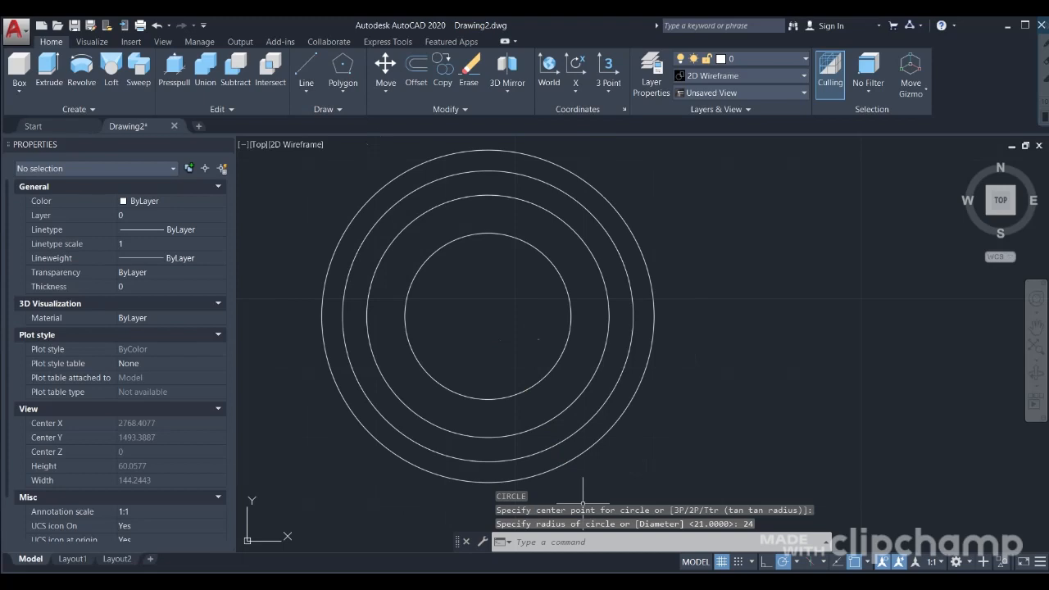
left_click(321, 315)
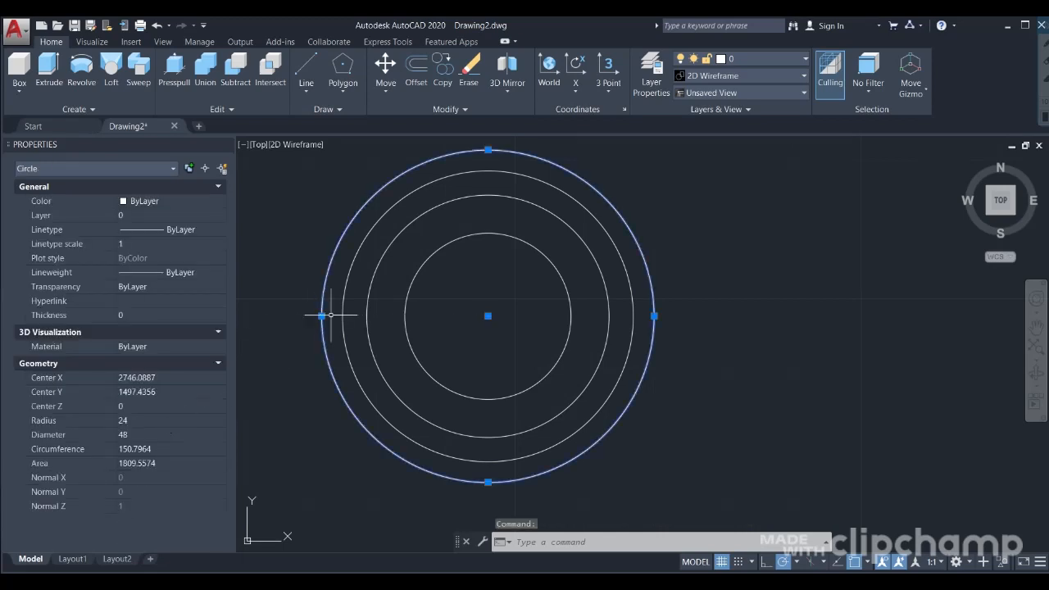
key("Escape")
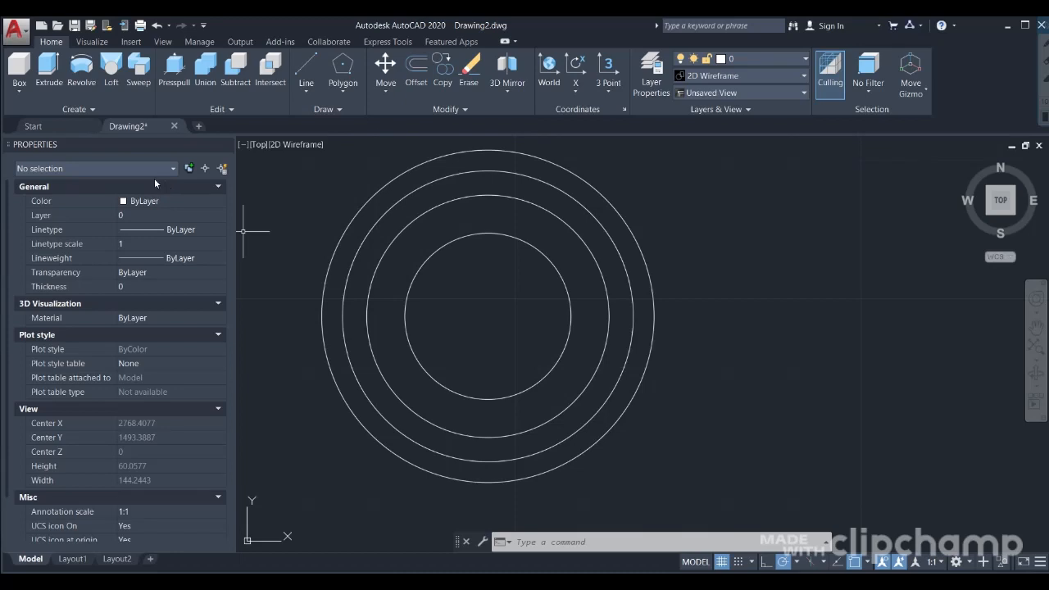
Step: Draw a vertical line from the top quadrant of the 42-diameter circle to the top quadrant of the outermost circle
left_click(306, 74)
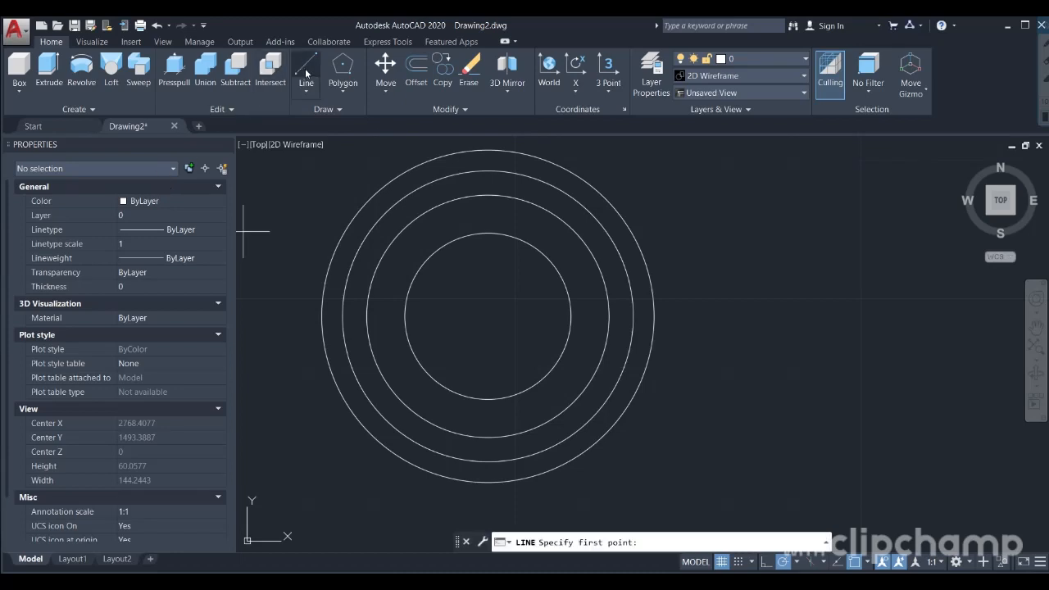
left_click(488, 170)
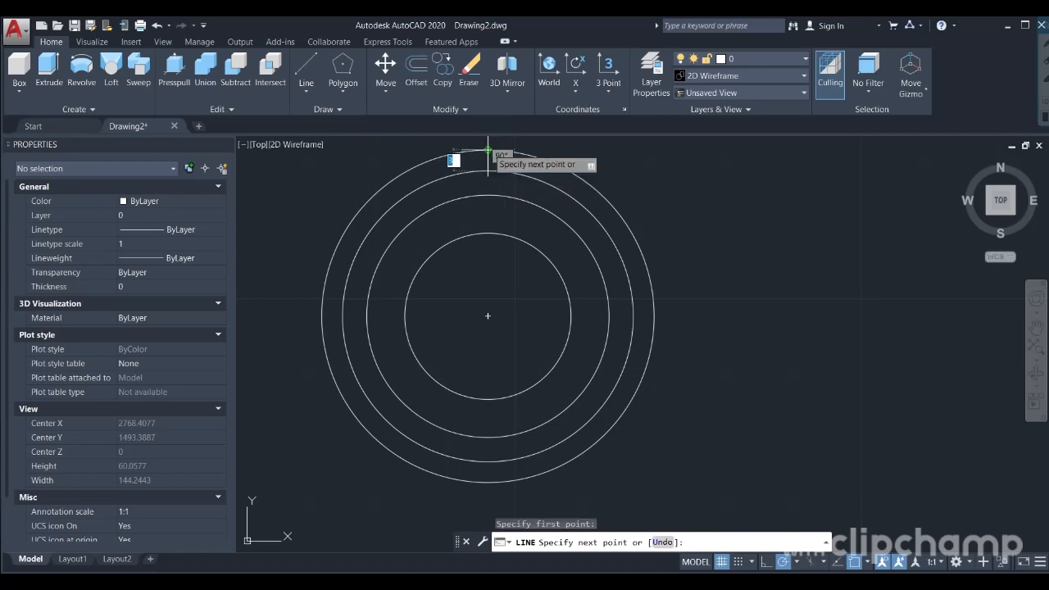
left_click(488, 152)
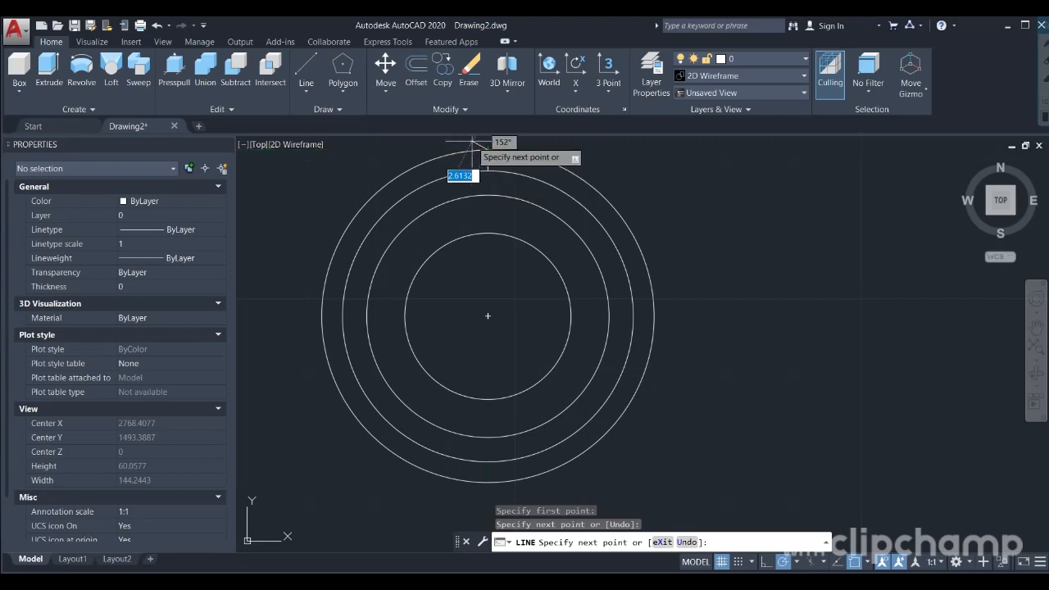
key("Escape")
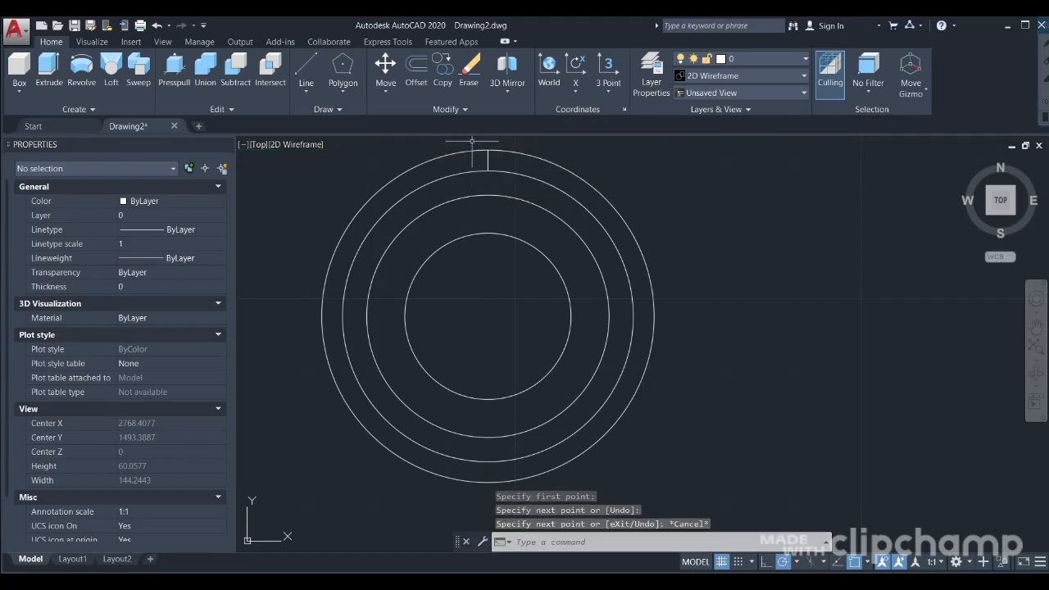
Step: Try offsetting the short vertical line by 6 to its left side, and undo that copy
left_click(403, 63)
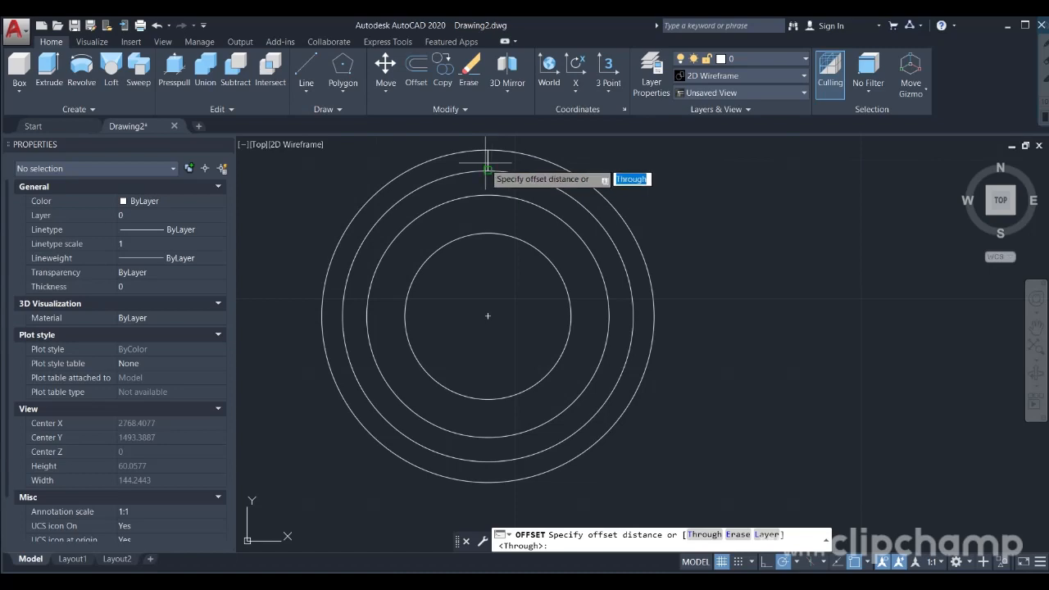
left_click(488, 170)
left_click(488, 162)
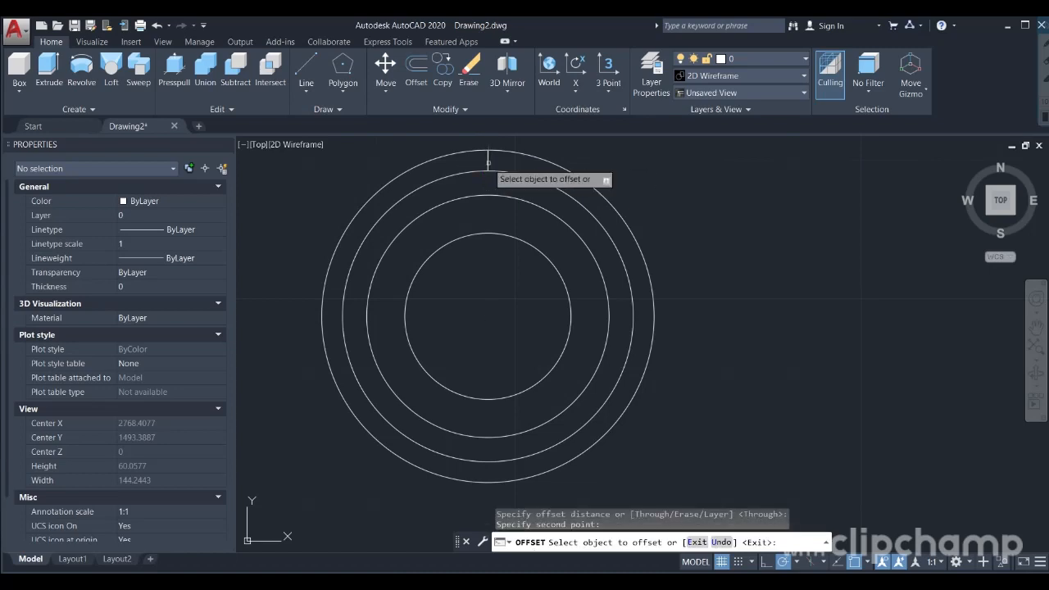
left_click(488, 163)
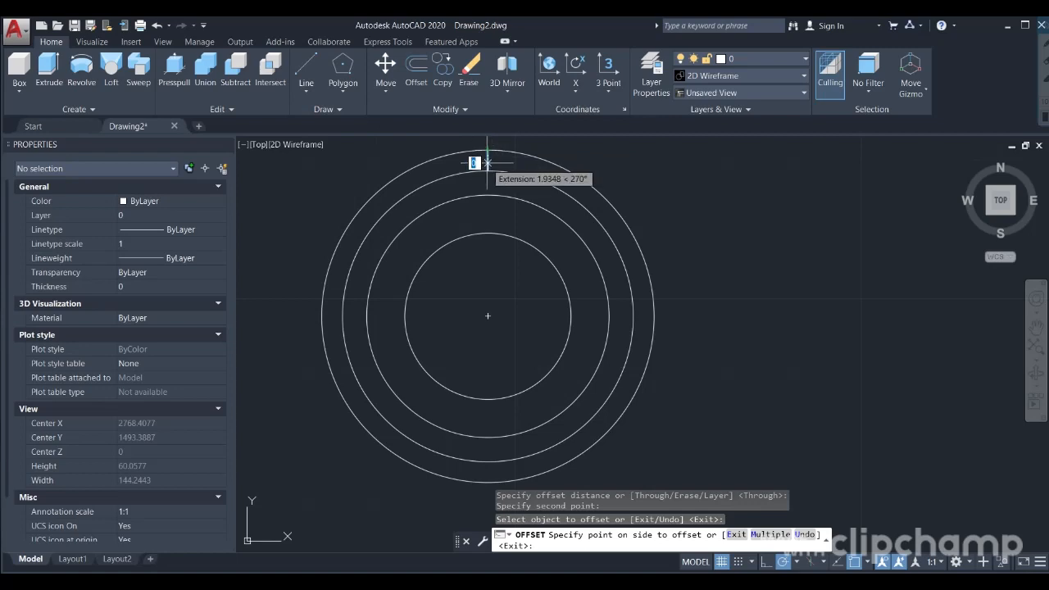
left_click(442, 135)
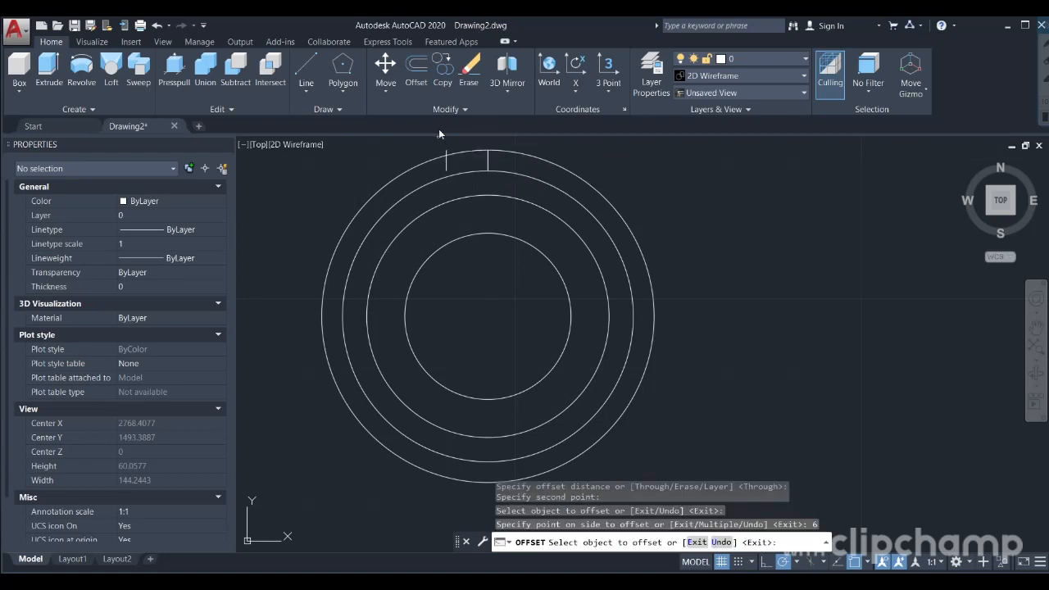
type("u")
key("Return")
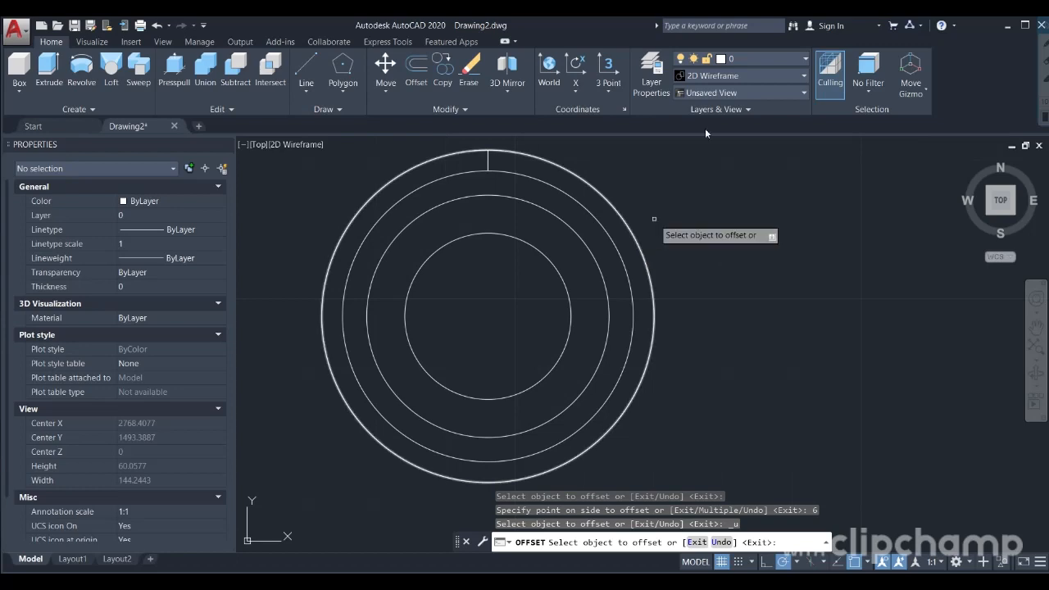
Step: Restart the offset, copy the short vertical line 3 units to its left, and undo the copy
left_click(422, 63)
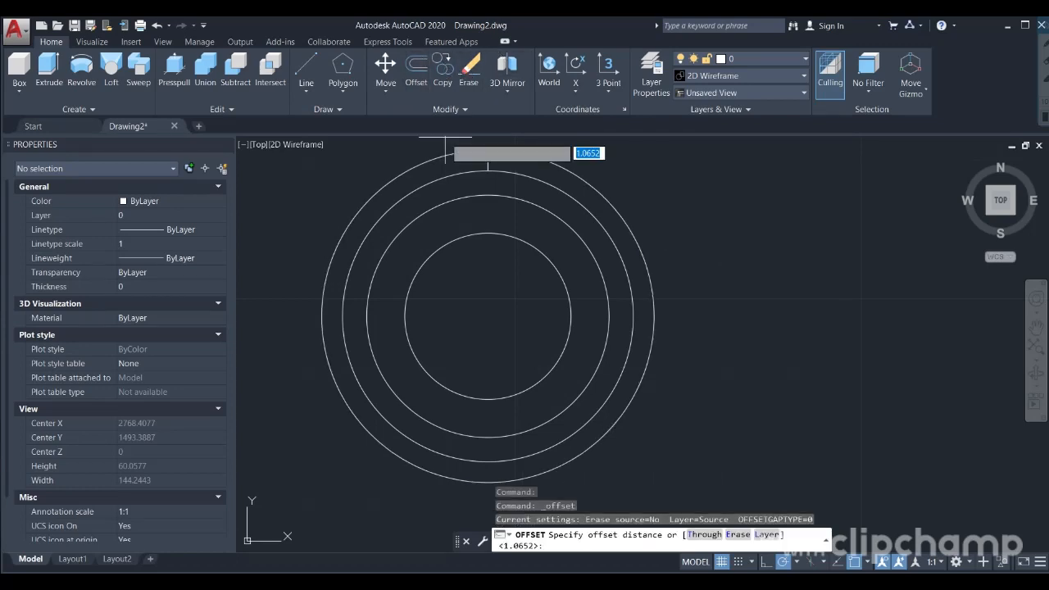
left_click(488, 169)
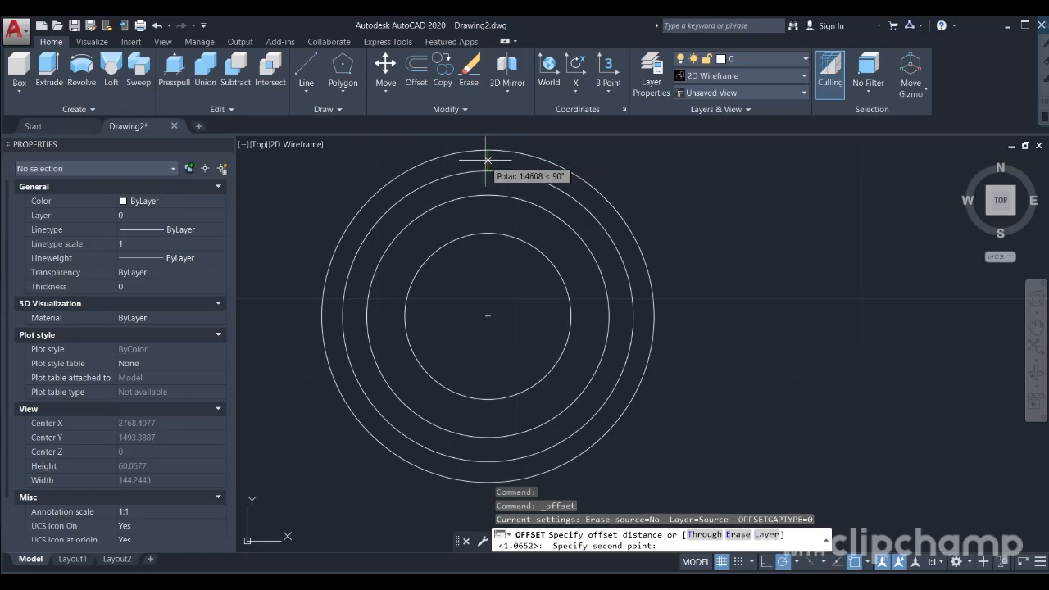
left_click(487, 159)
left_click(488, 152)
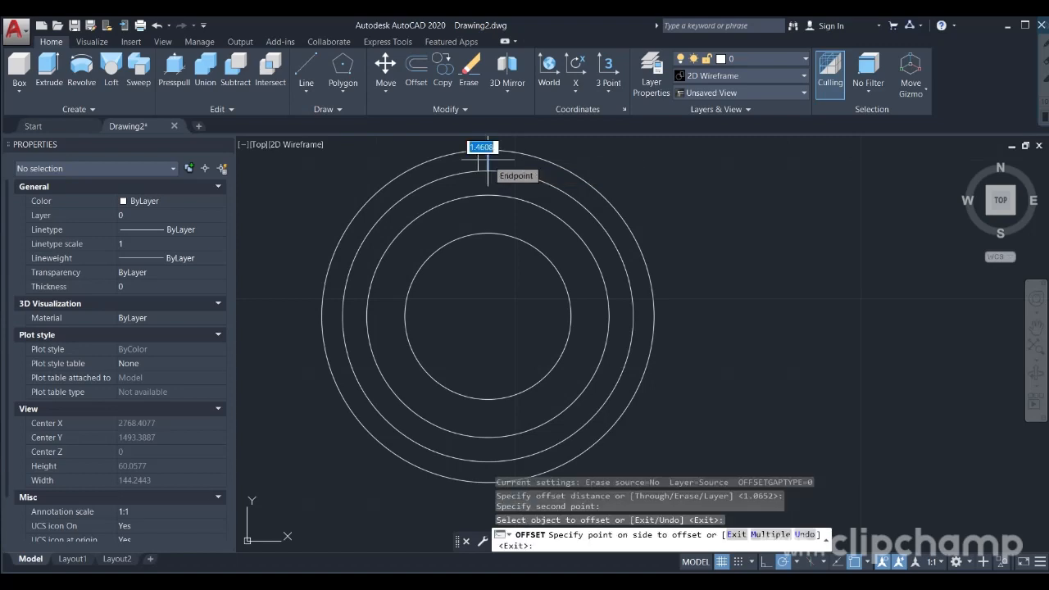
type("3")
key("Return")
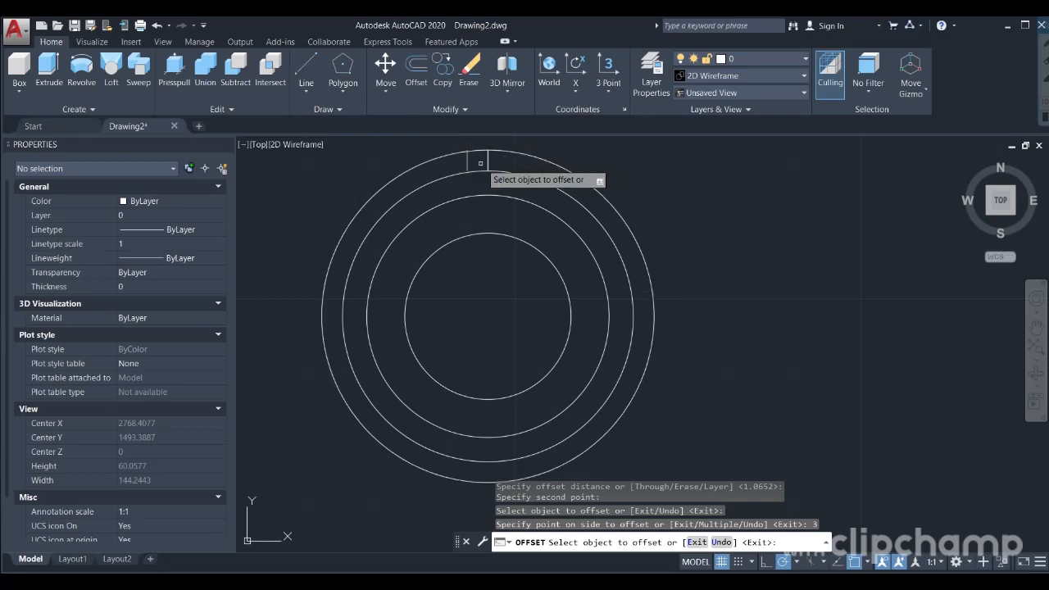
key("ctrl+z")
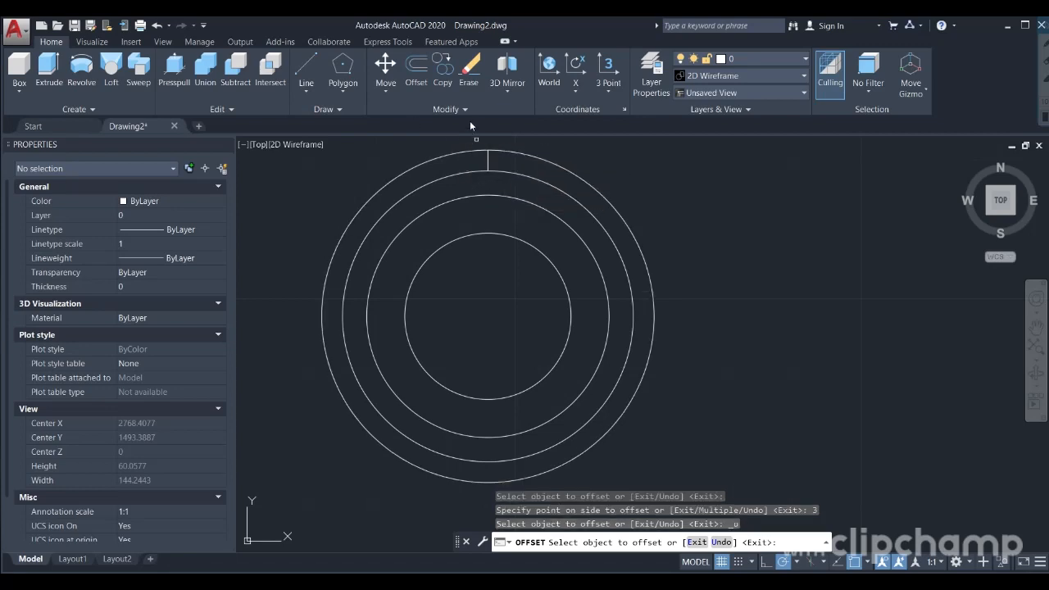
Step: Try offsetting the short vertical line 3 units to its right, and undo that offset
left_click(488, 162)
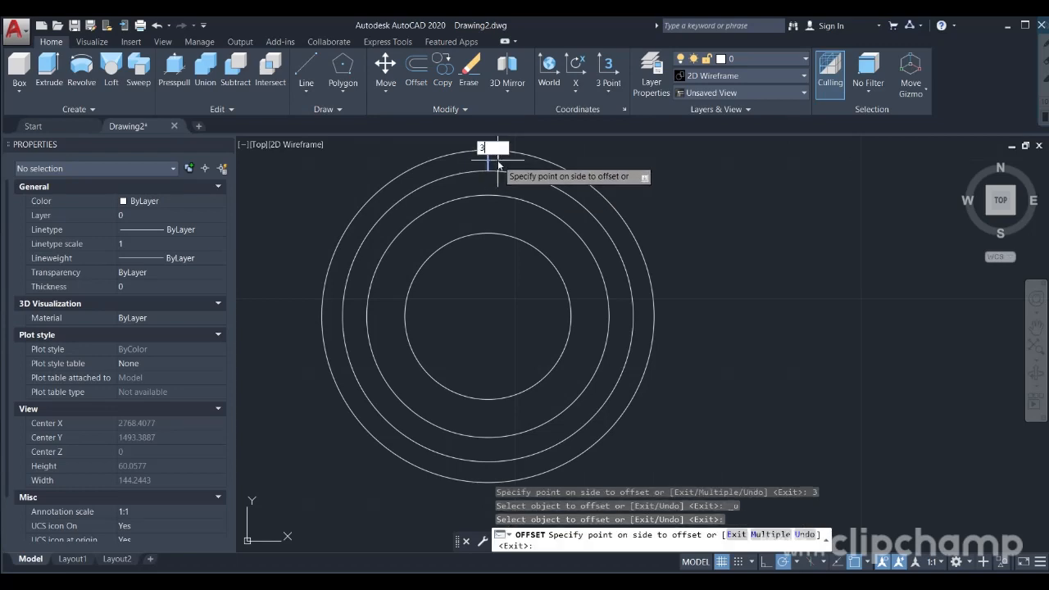
key("Return")
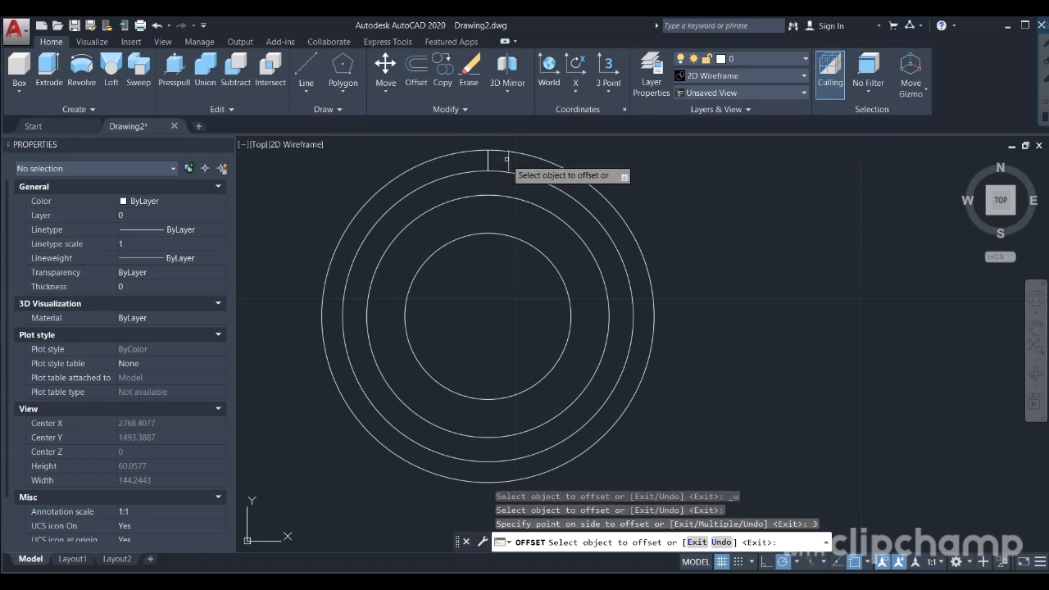
left_click(507, 155)
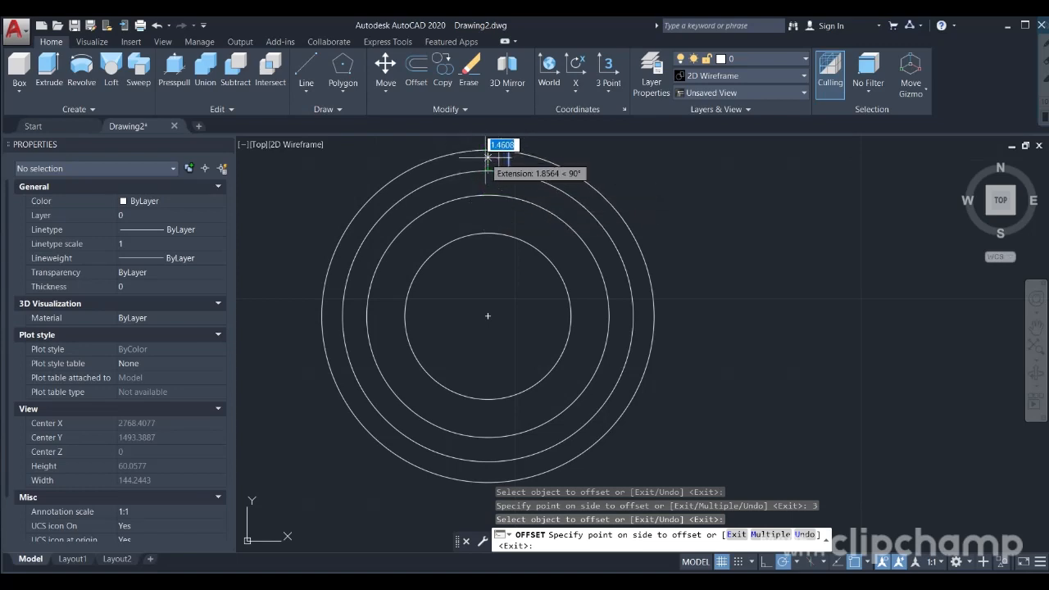
key("ctrl+z")
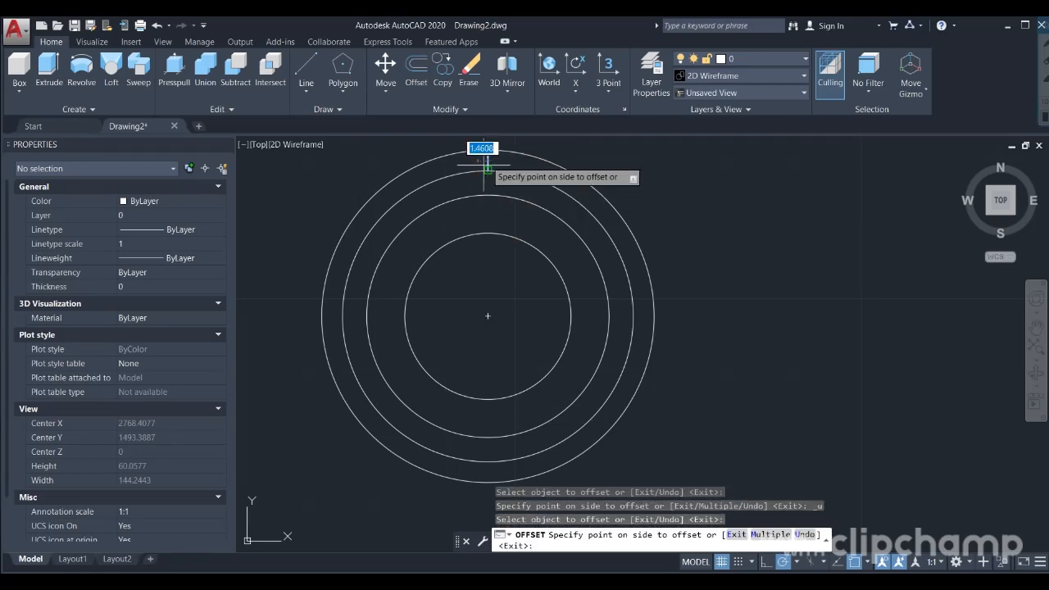
Step: Offset the short vertical line 3 units to its left and begin a matching offset of 3 to its right
left_click(488, 152)
type("3")
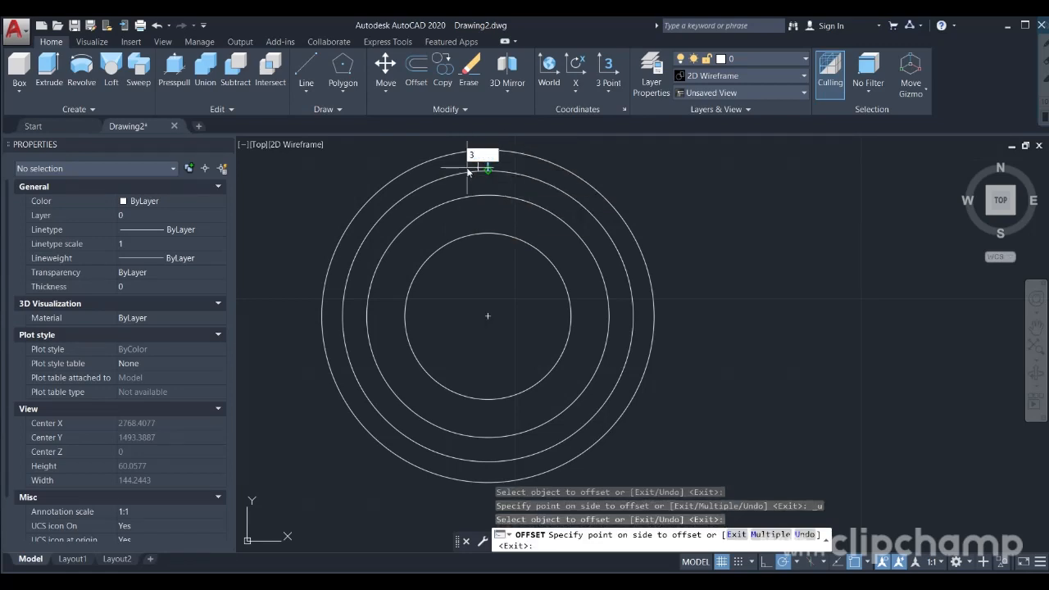
key("Return")
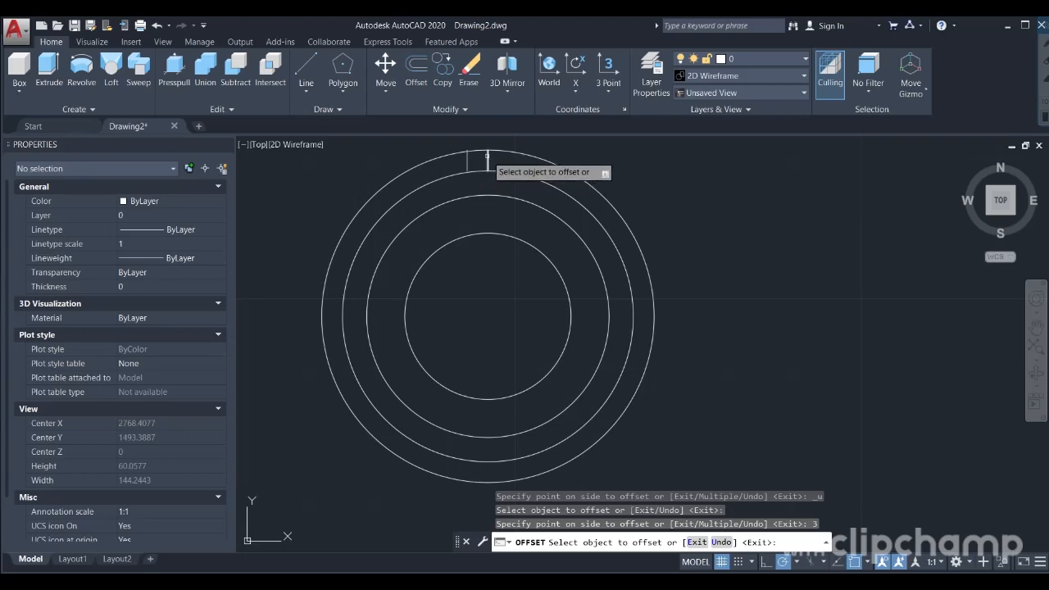
left_click(487, 156)
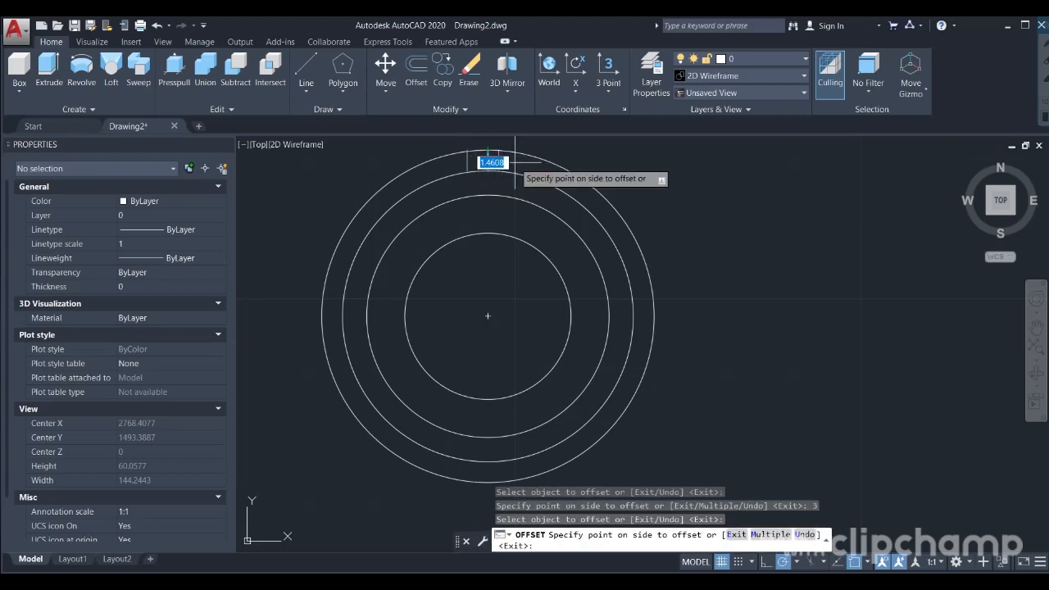
type("3")
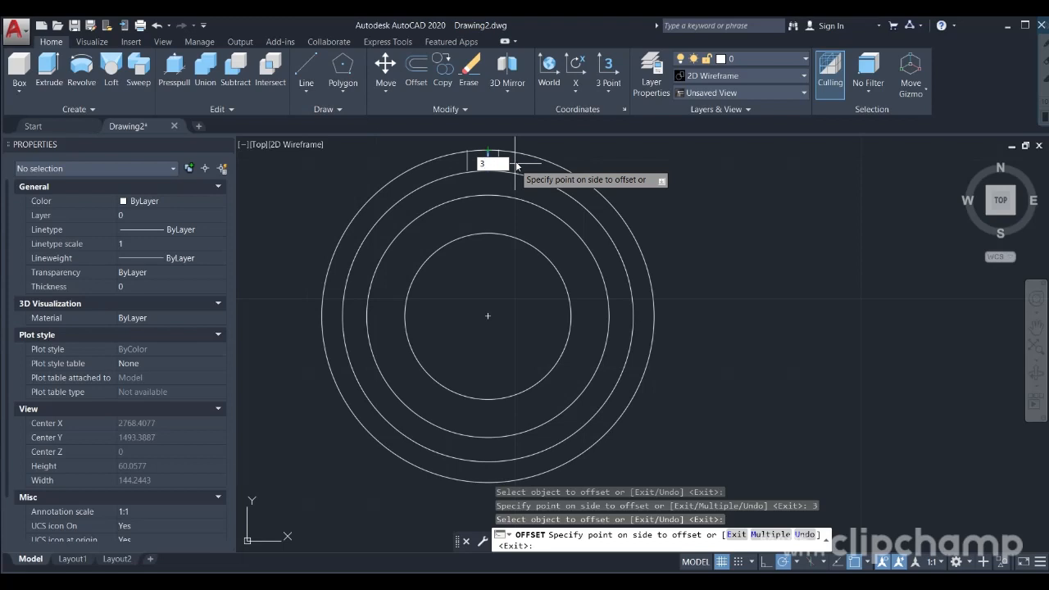
Step: Undo the offset copy, keeping the original short vertical line between the two outermost circles
left_click(144, 25)
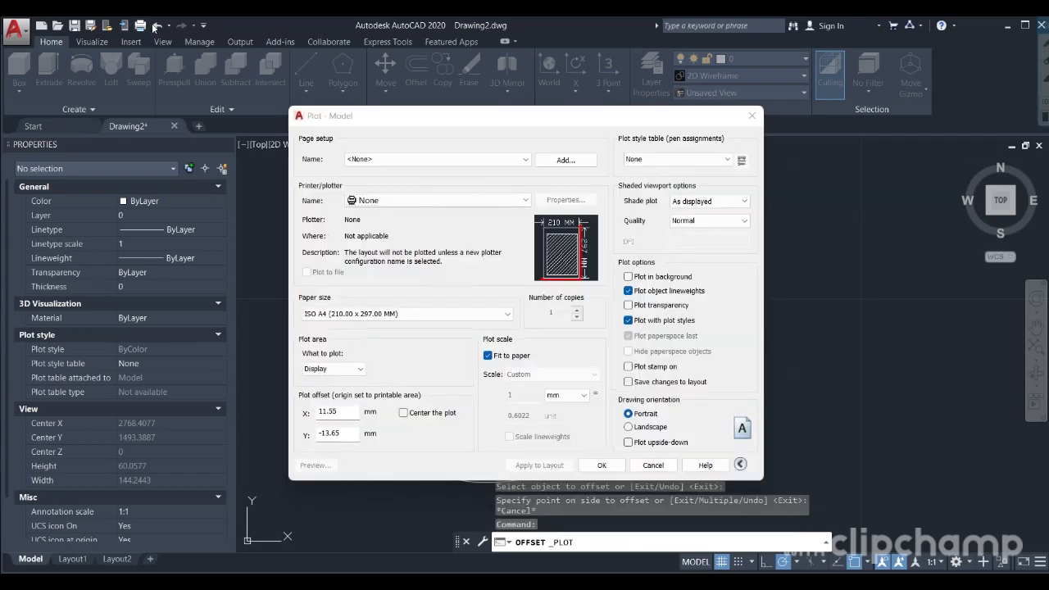
left_click(752, 116)
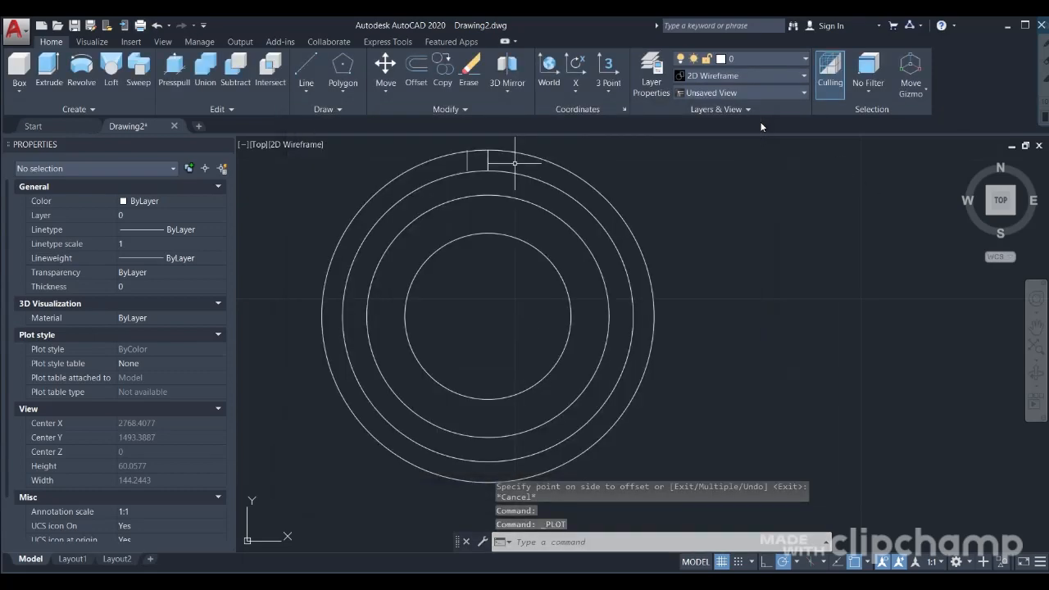
left_click(158, 25)
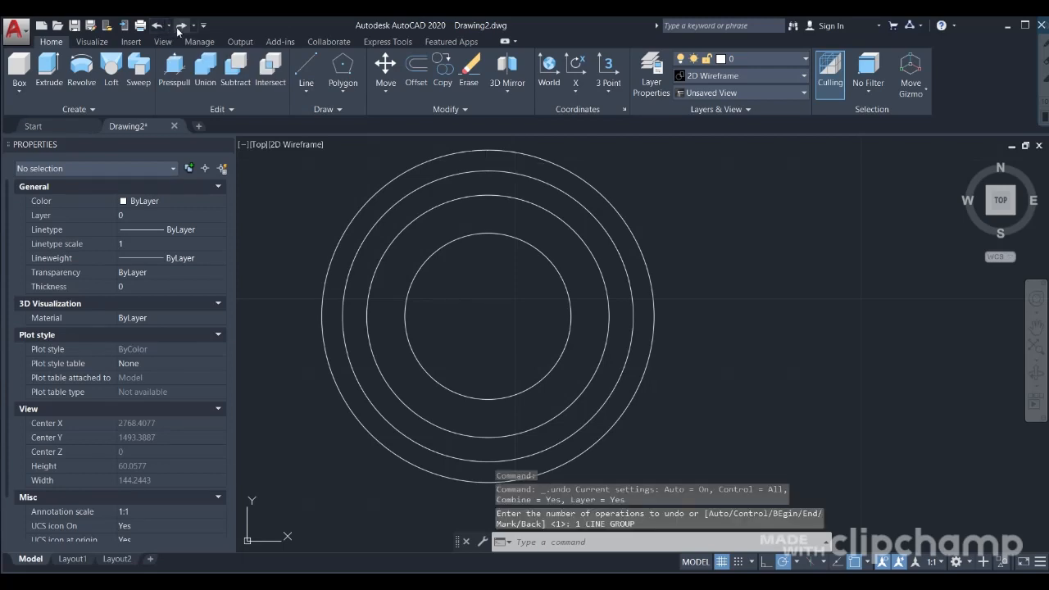
left_click(180, 26)
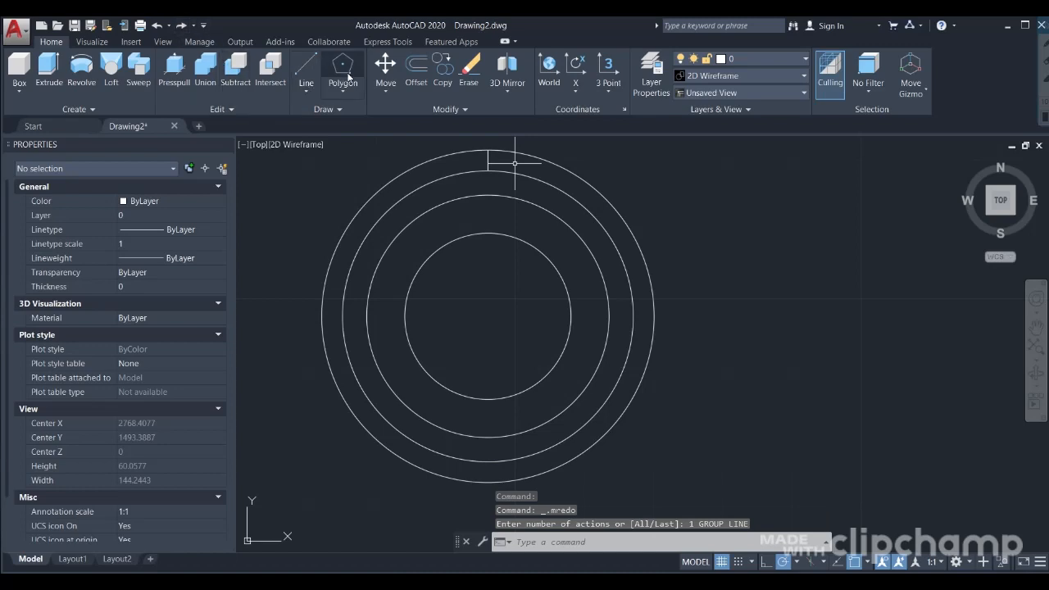
Step: Offset the short vertical line between the two outermost circles by a distance of 3, once to each side
left_click(421, 79)
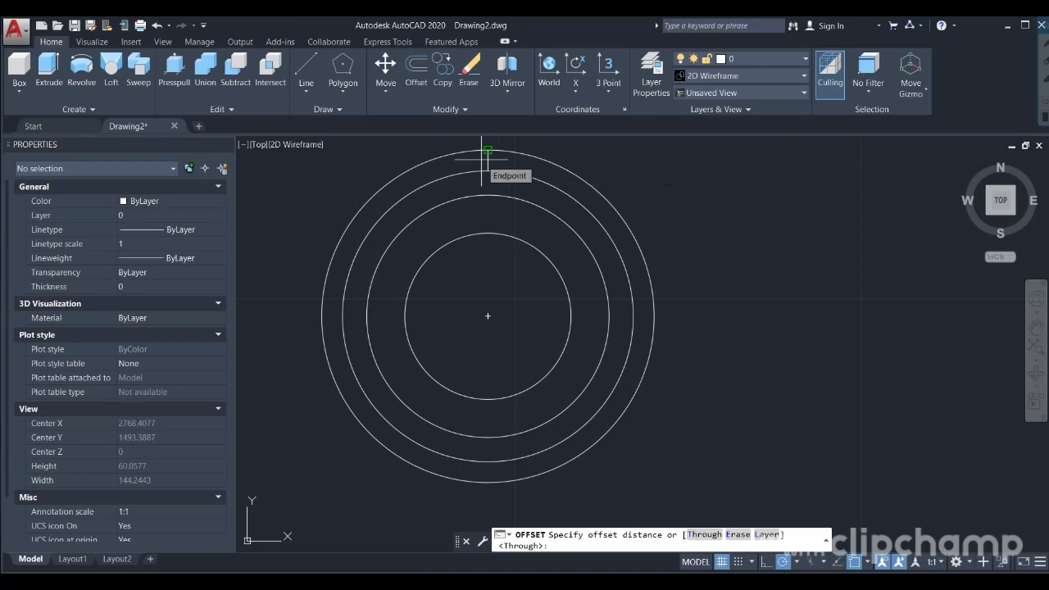
key("Escape")
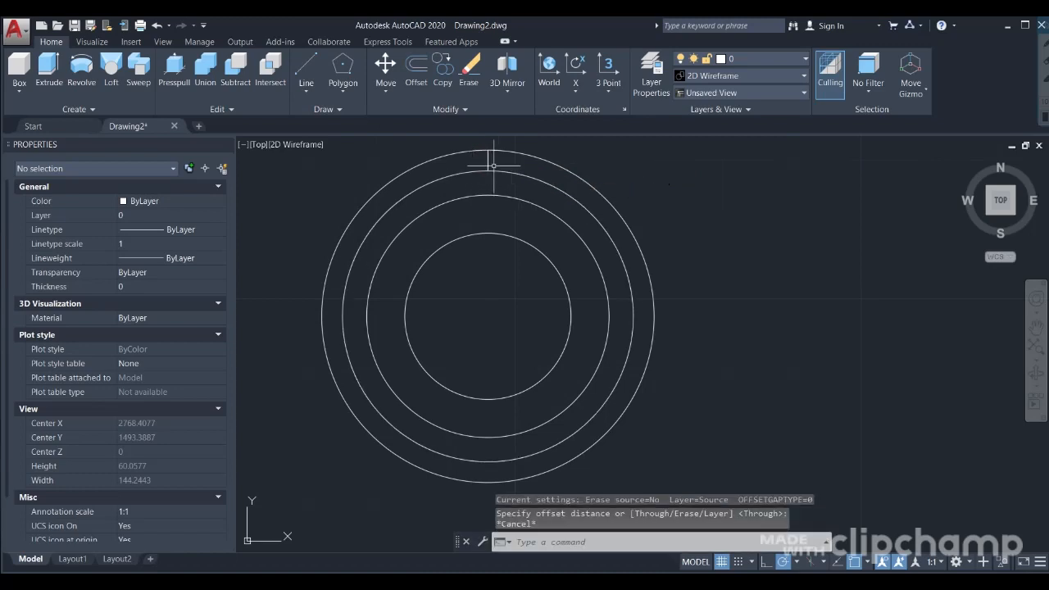
left_click(489, 164)
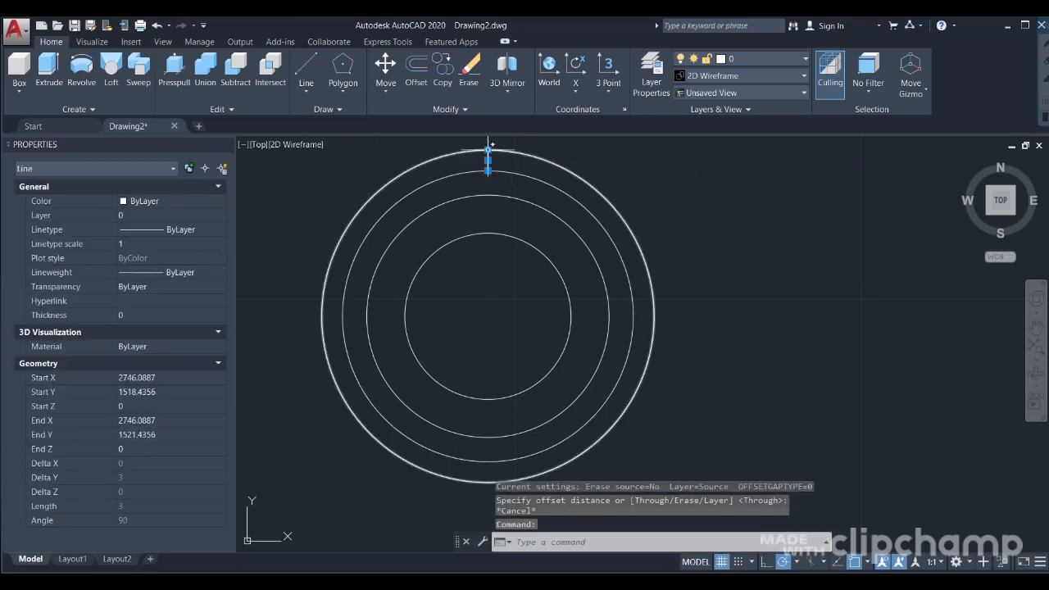
left_click(407, 63)
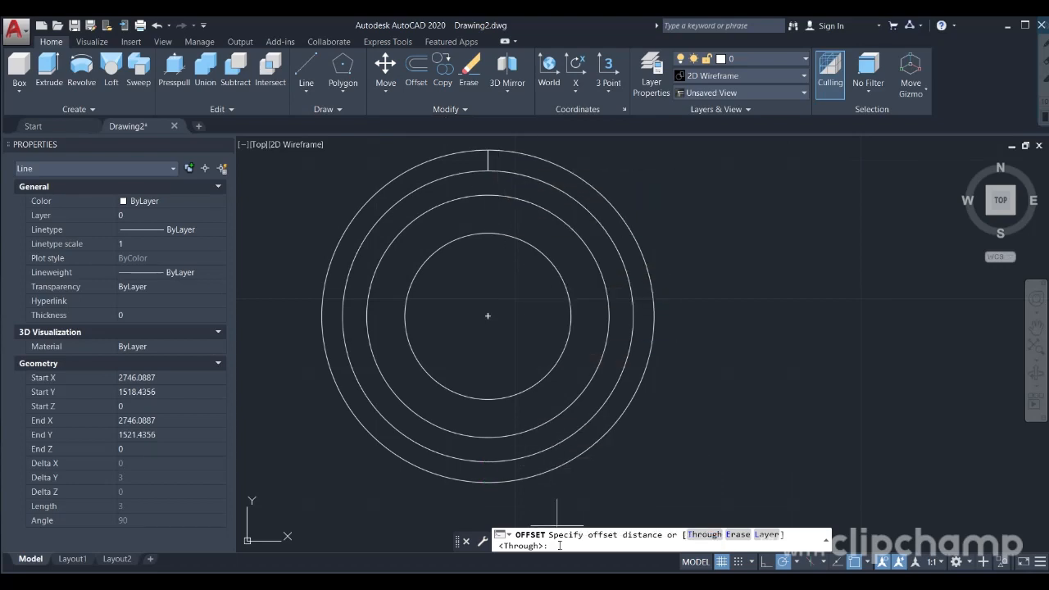
type("3")
key("Return")
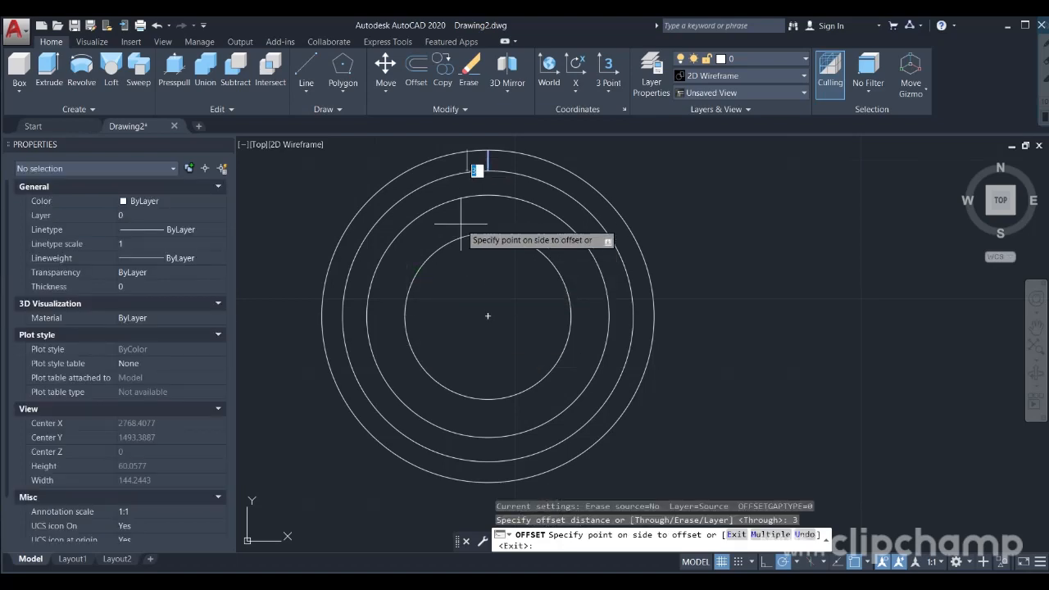
left_click(478, 167)
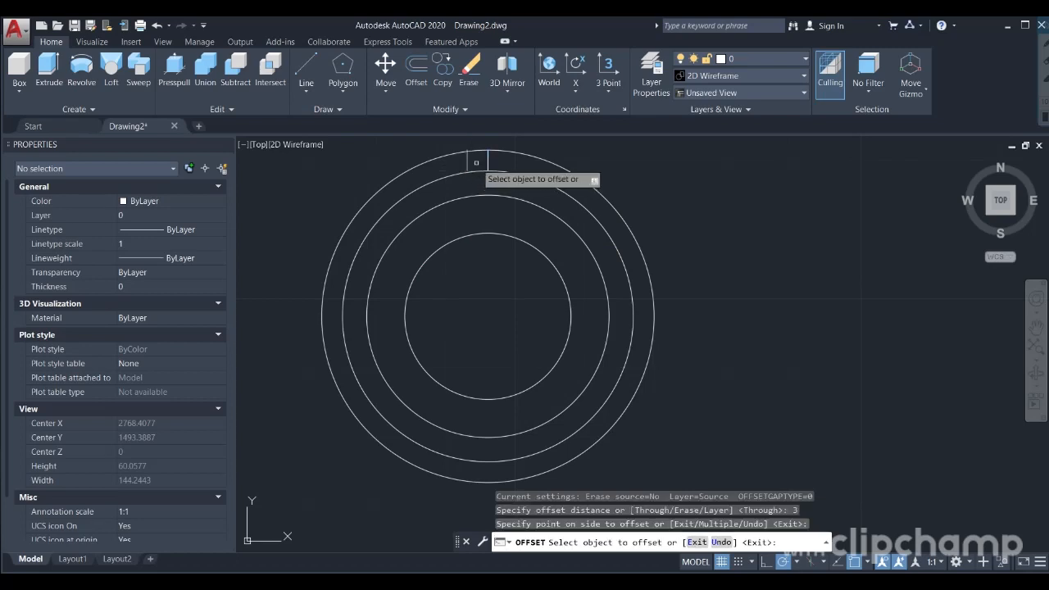
left_click(488, 163)
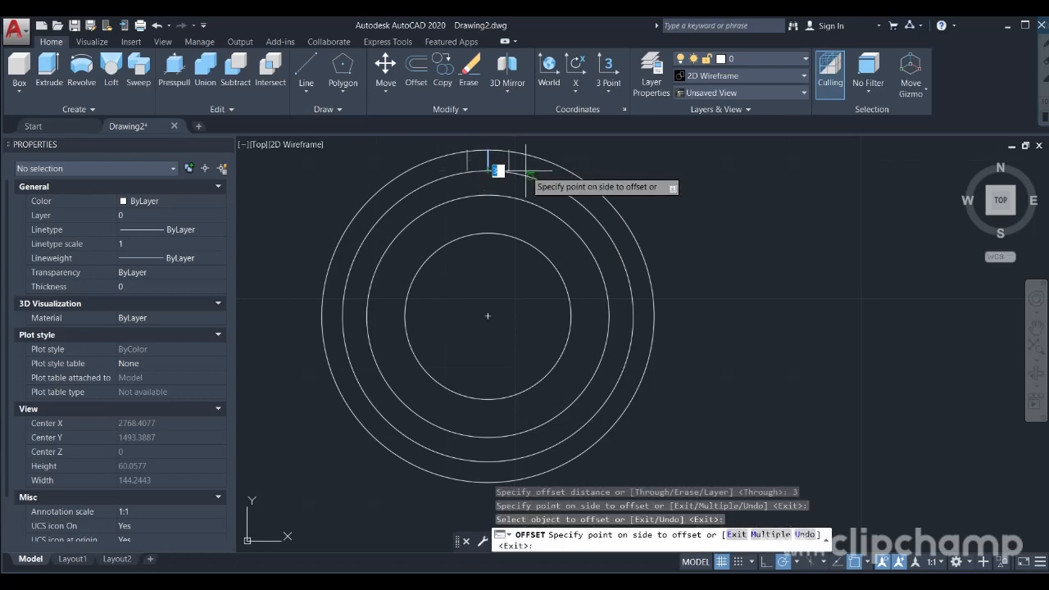
left_click(494, 160)
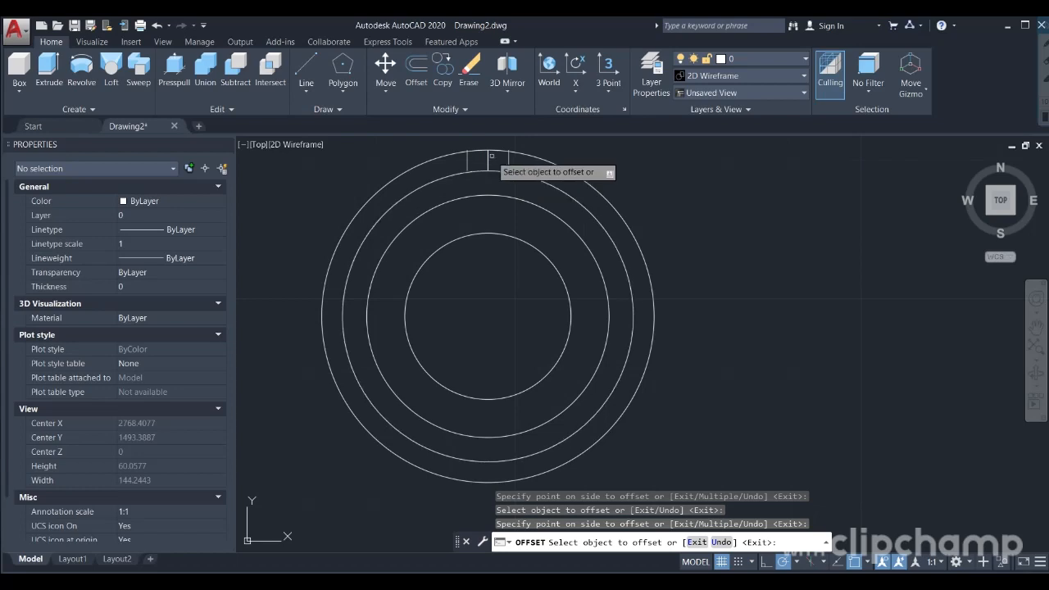
scroll(469, 146, "up", 8)
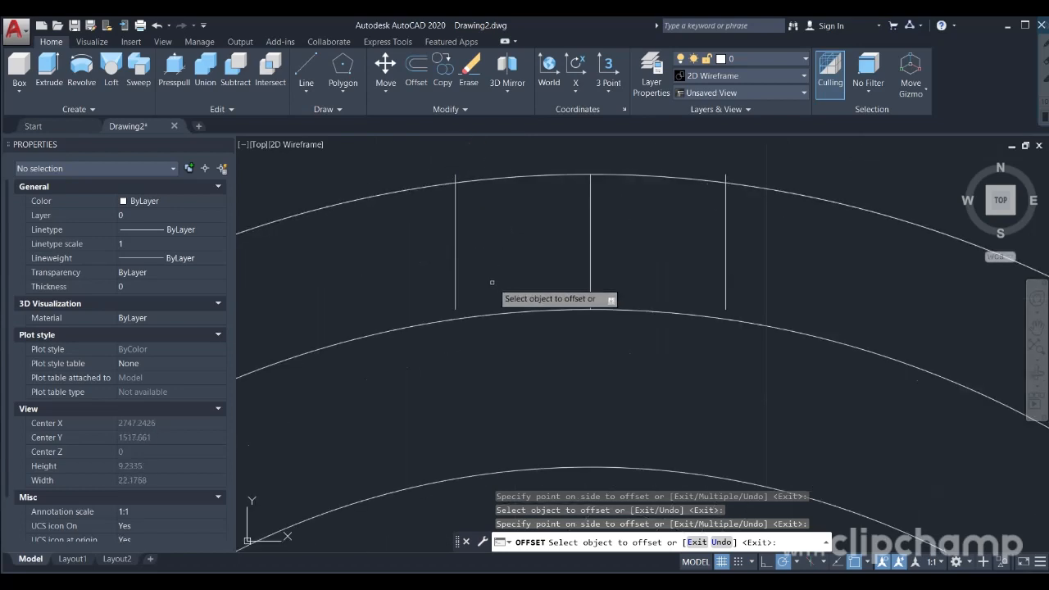
key("Escape")
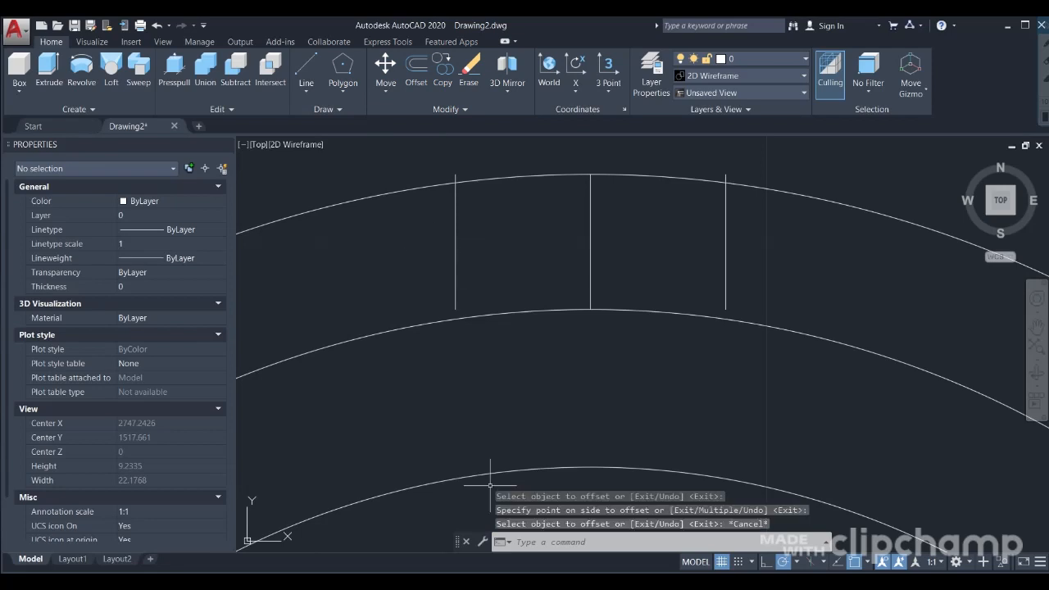
type("d")
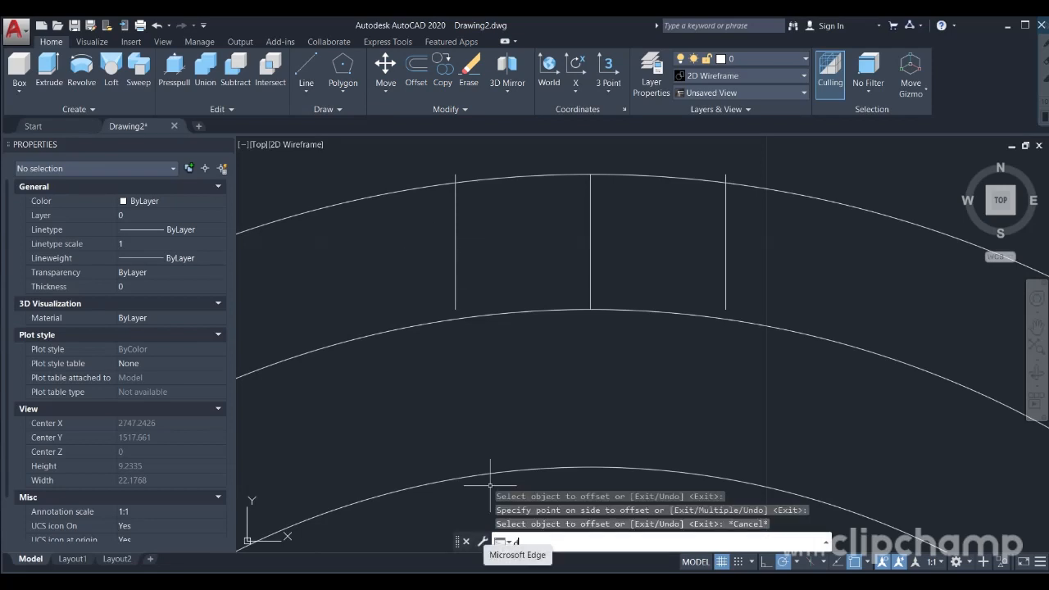
key("Return")
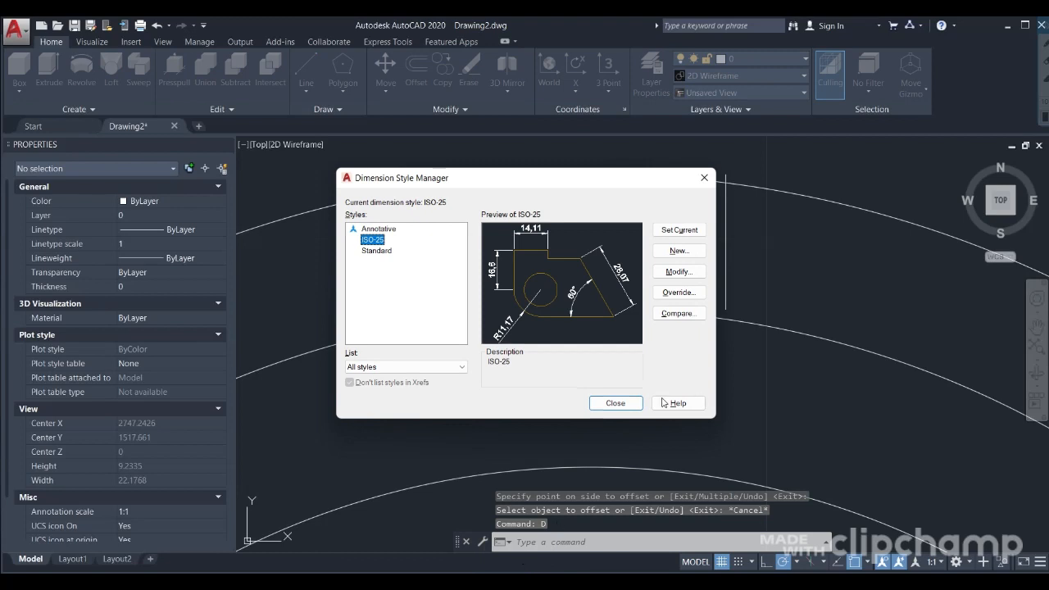
left_click(615, 403)
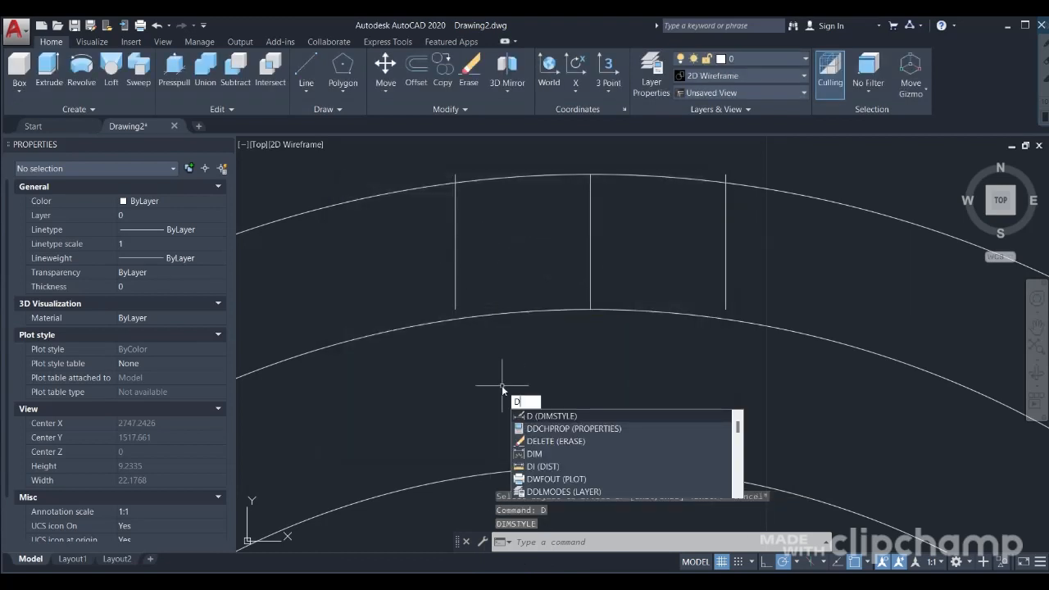
Step: Measure the spacing between the two offset lines with a temporary DIM dimension across their upper endpoints, and discard the dimension
key("Down")
key("Down")
key("Down")
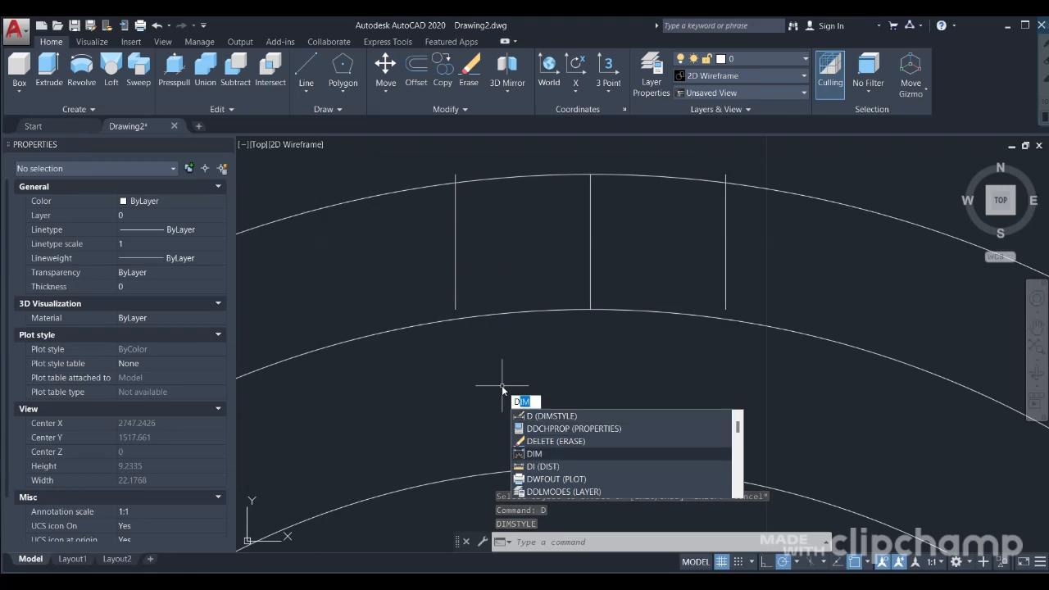
key("Return")
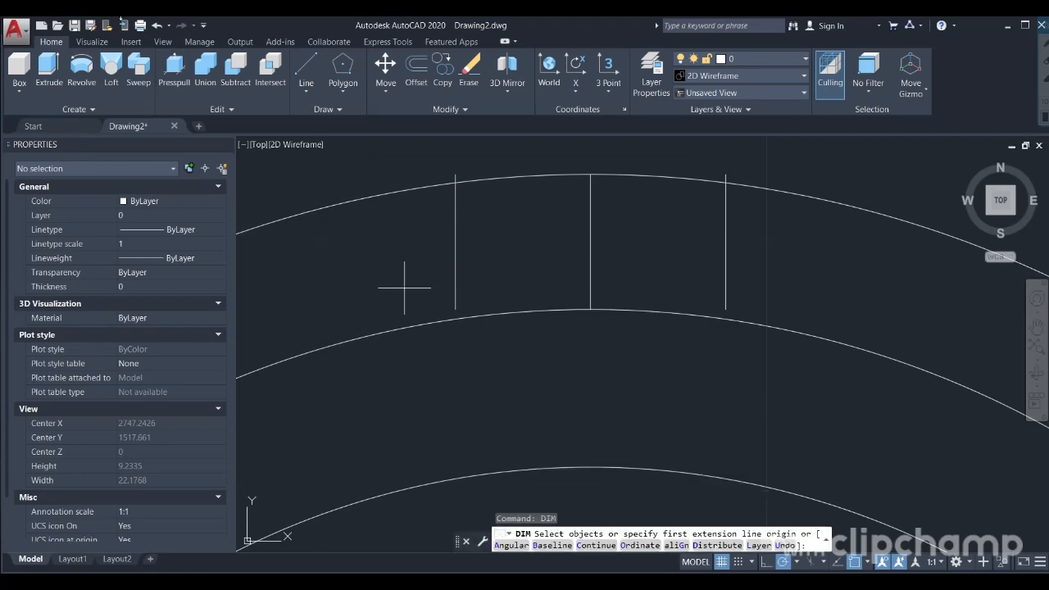
left_click(456, 174)
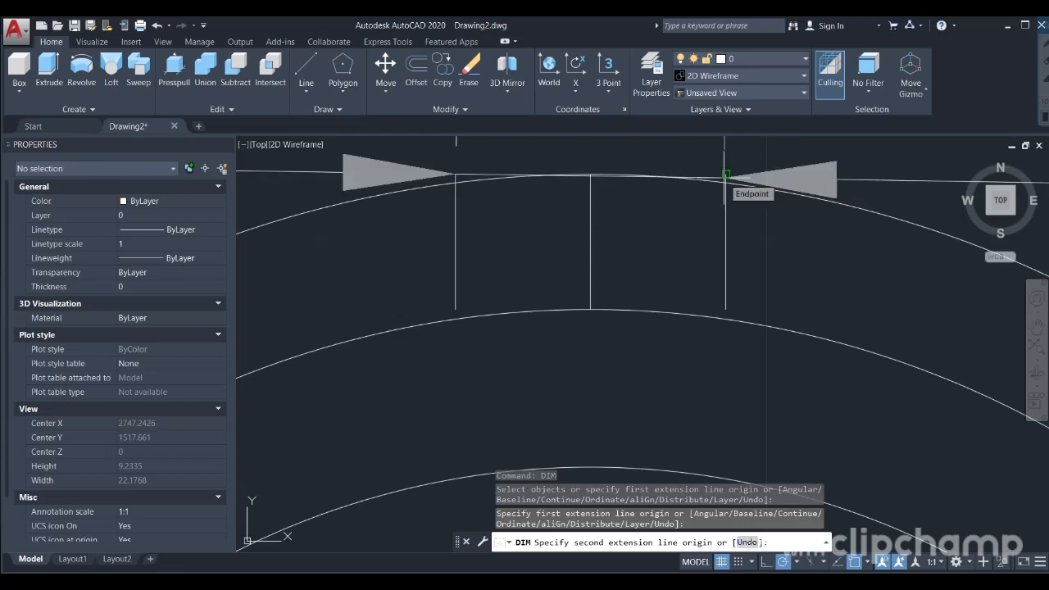
left_click(726, 175)
scroll(713, 177, "down", 6)
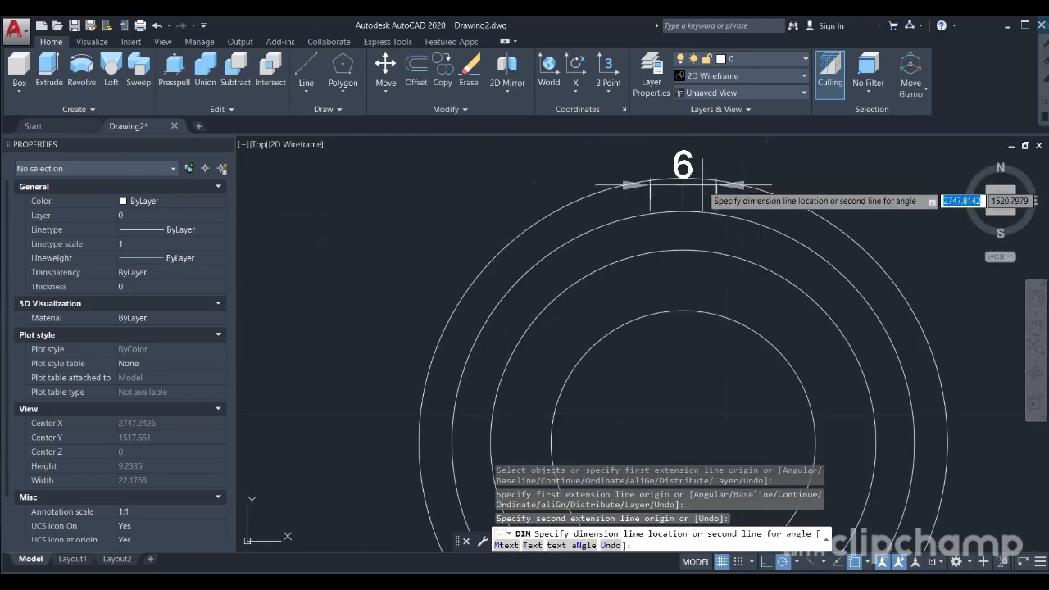
scroll(702, 189, "up", 2)
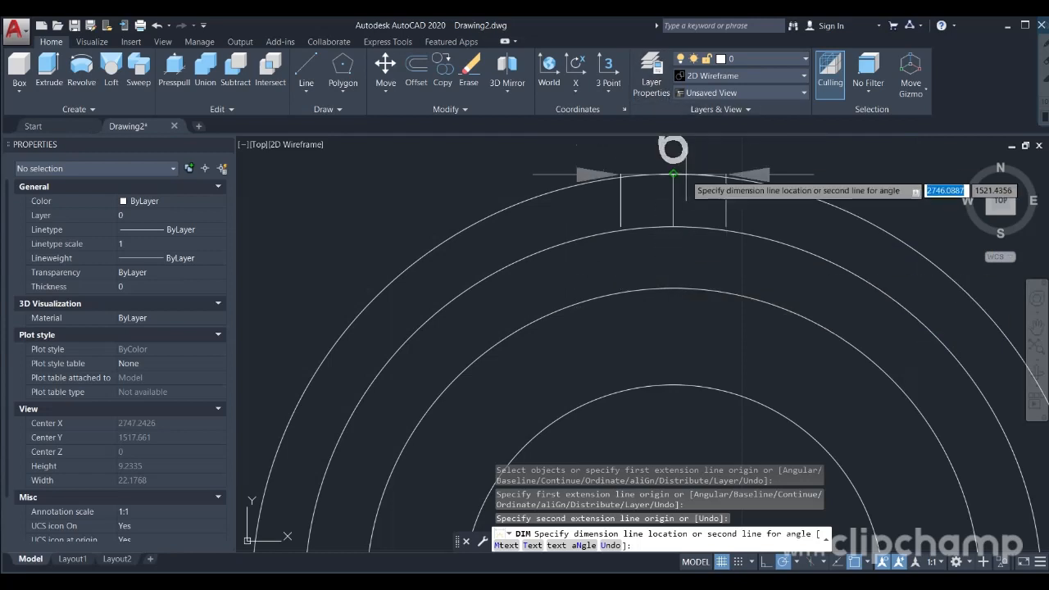
key("ctrl+z")
key("ctrl+z")
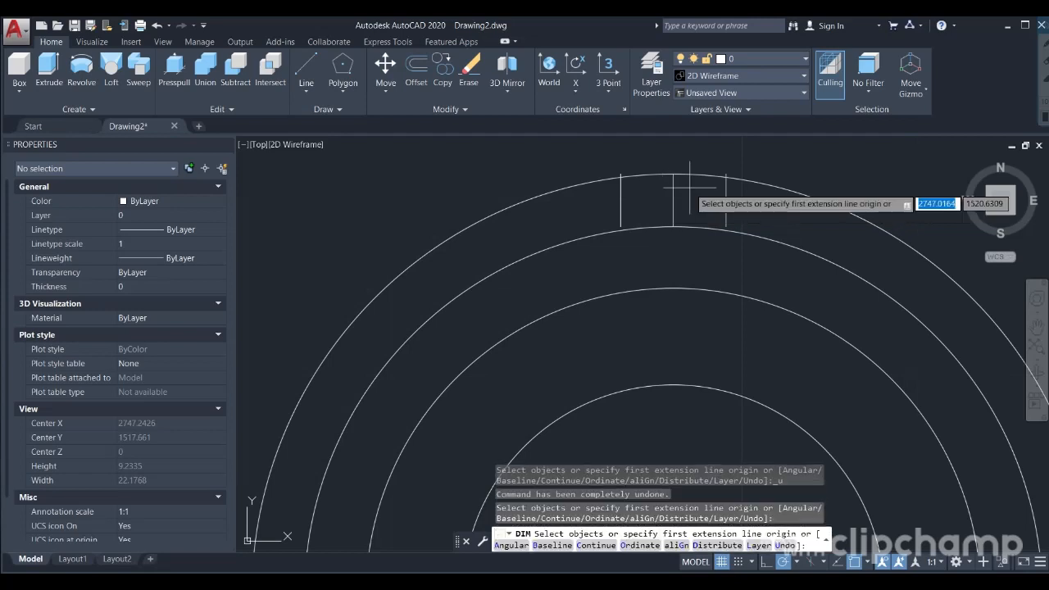
key("Escape")
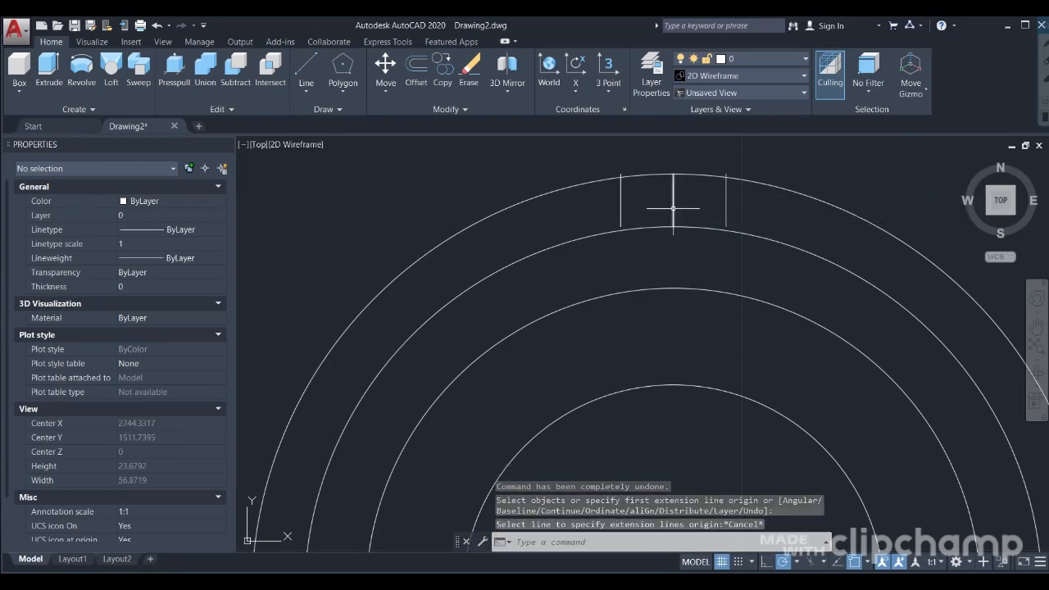
Step: Erase the middle short line and move the two outer short lines straight down so their lower ends reach the second-largest circle
left_click(673, 208)
key("Delete")
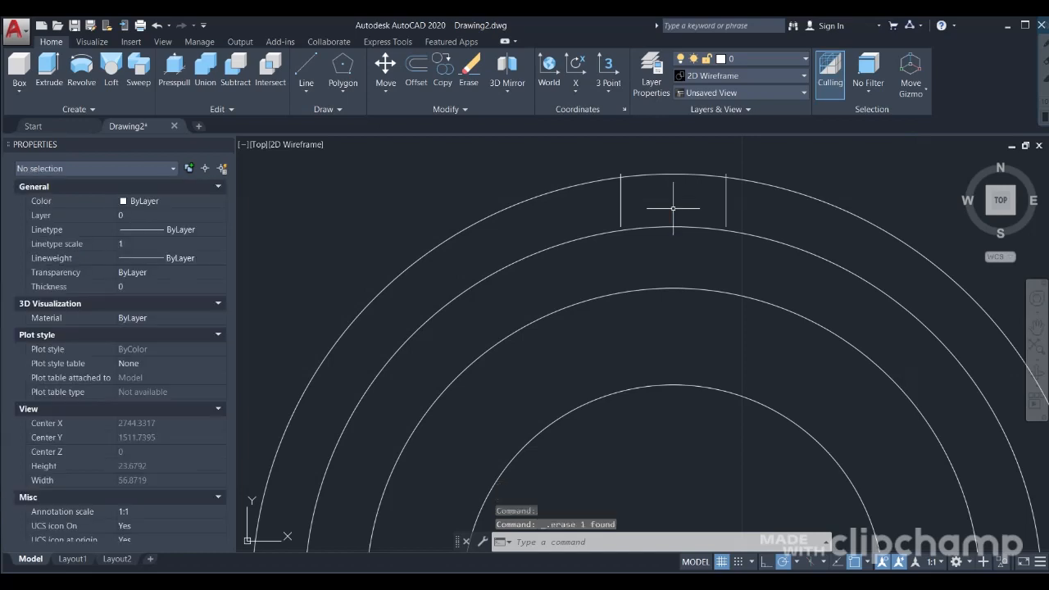
scroll(682, 195, "up", 4)
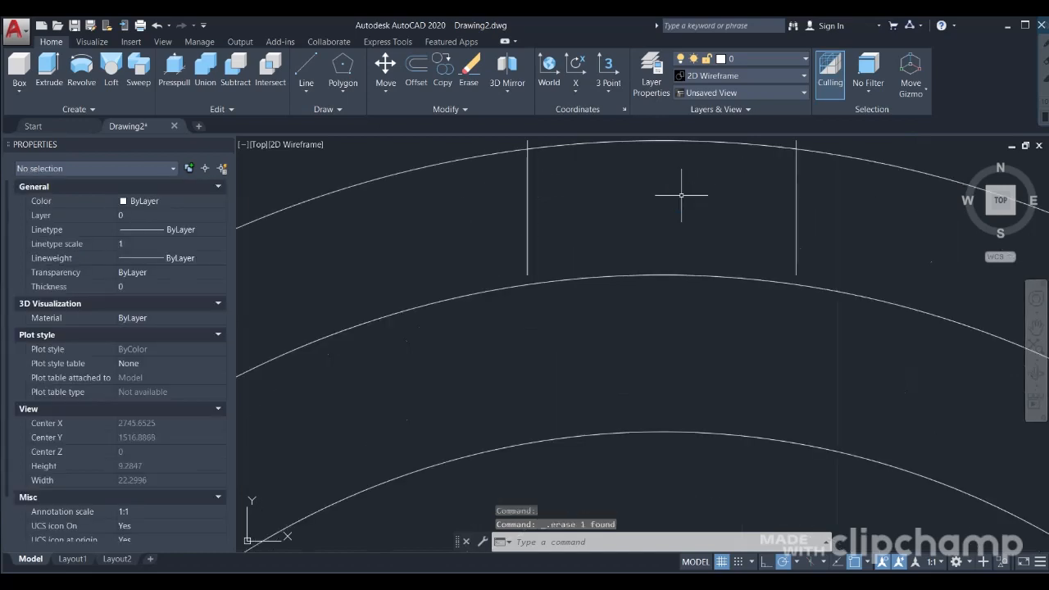
left_click(529, 208)
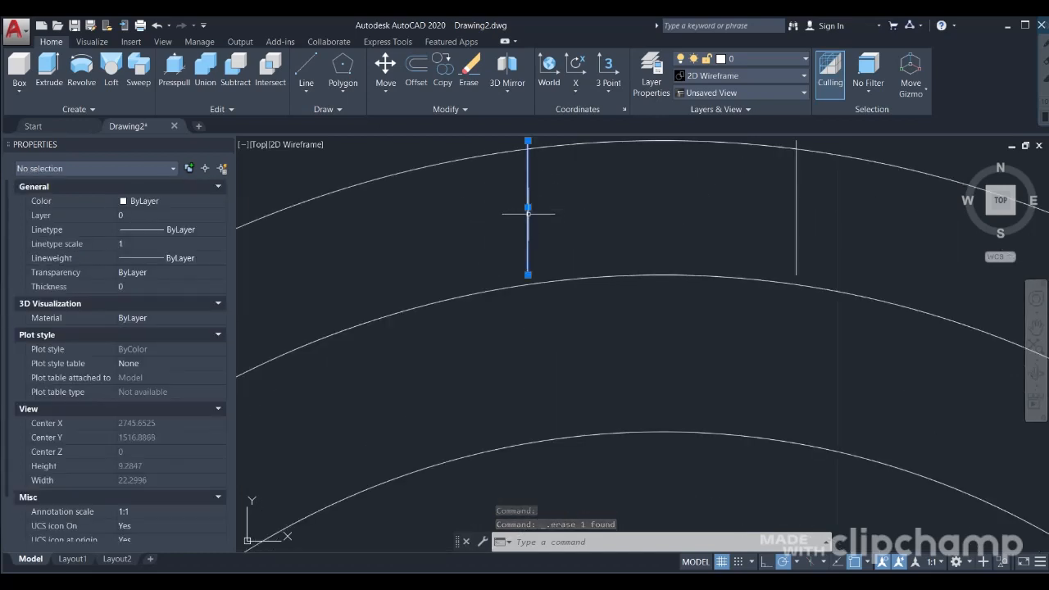
left_click(796, 215)
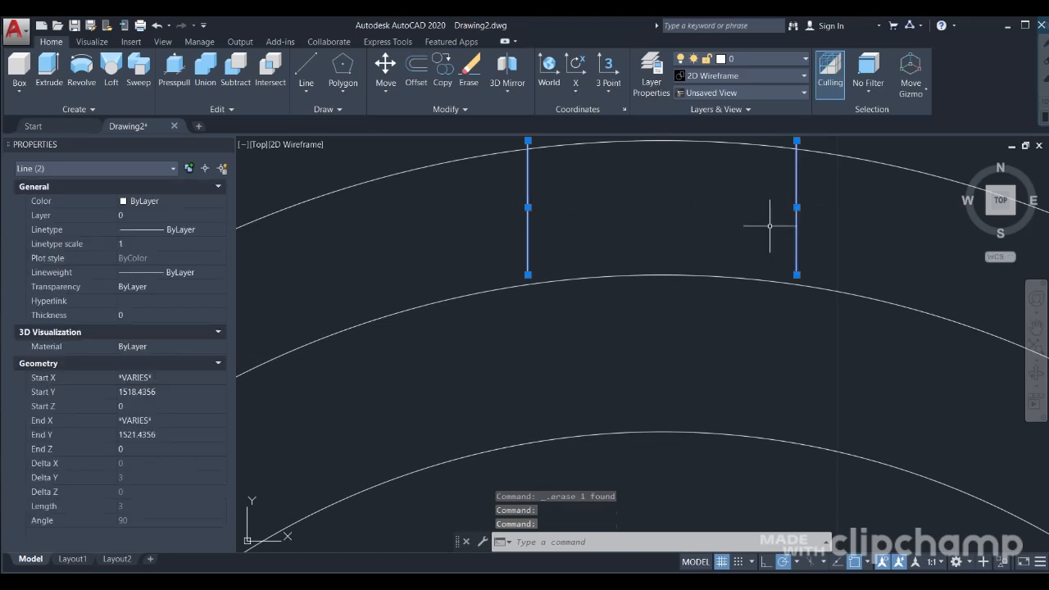
left_click(387, 65)
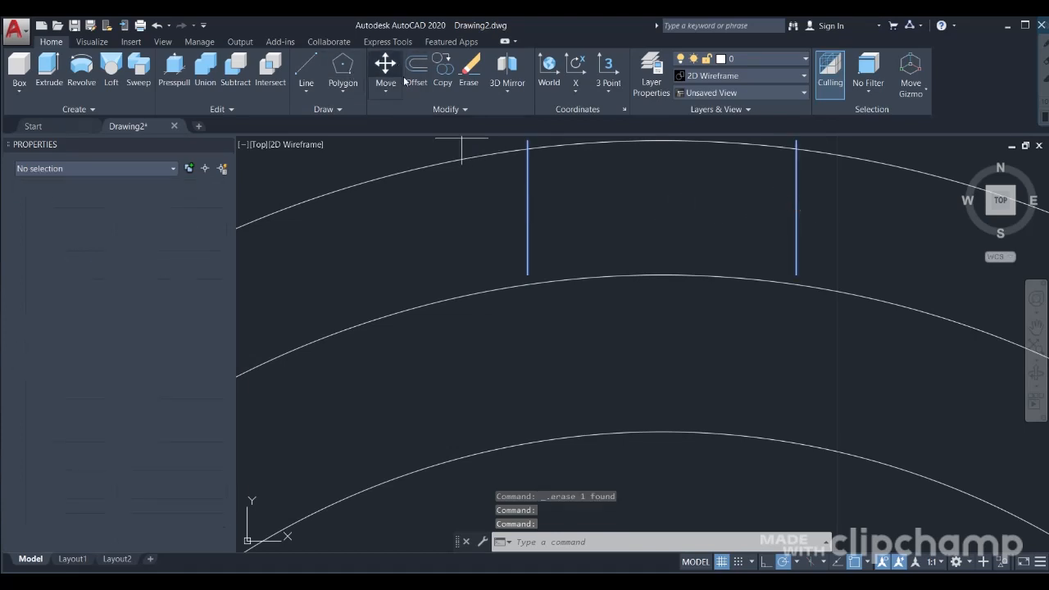
left_click(528, 172)
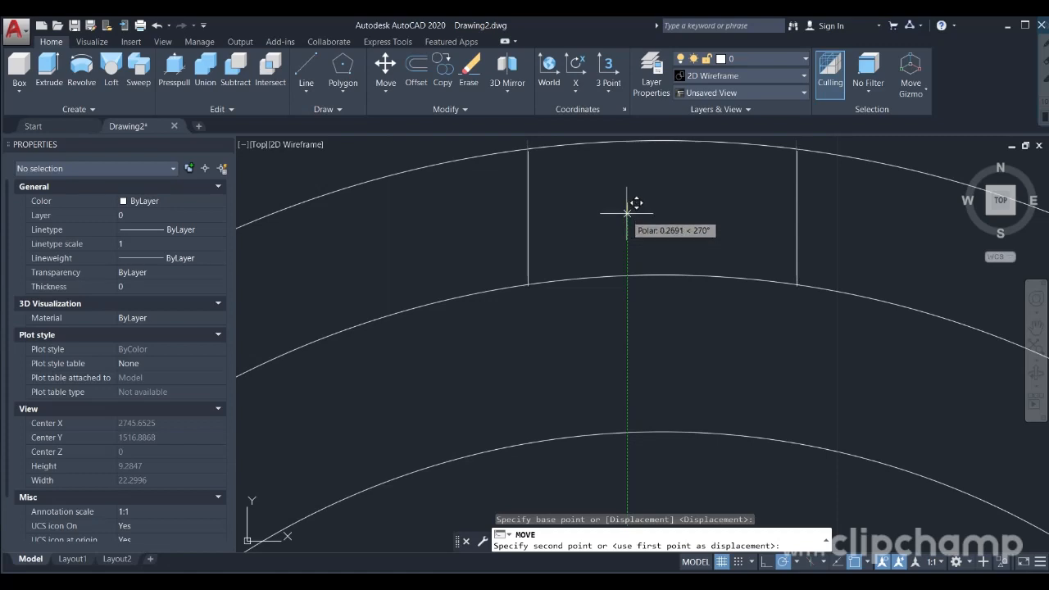
left_click(628, 212)
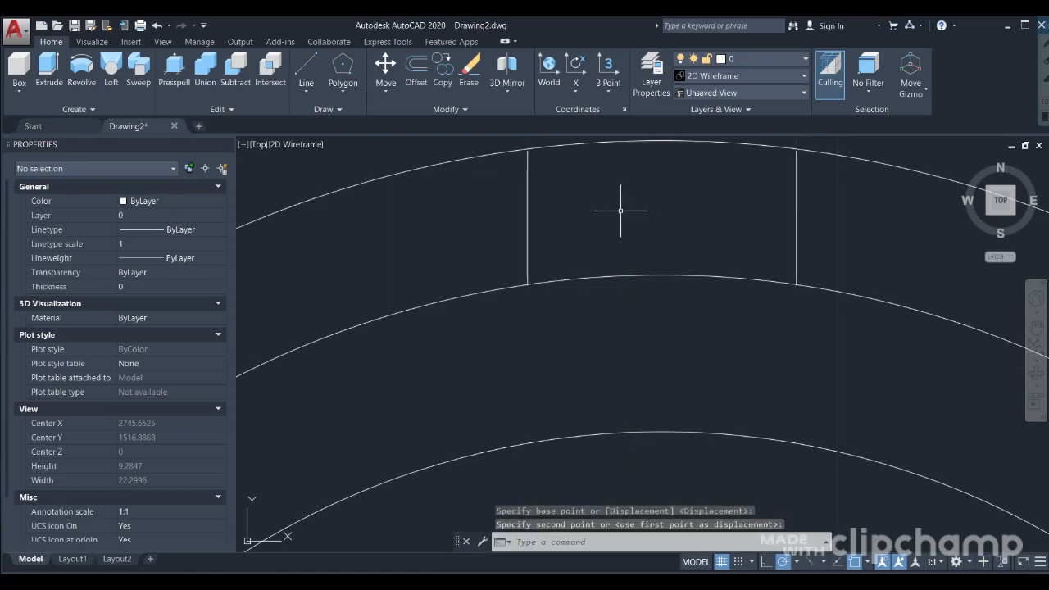
Step: Try to move the left short line from its lower endpoint up to its intersection with the second-largest circle
scroll(520, 216, "up", 6)
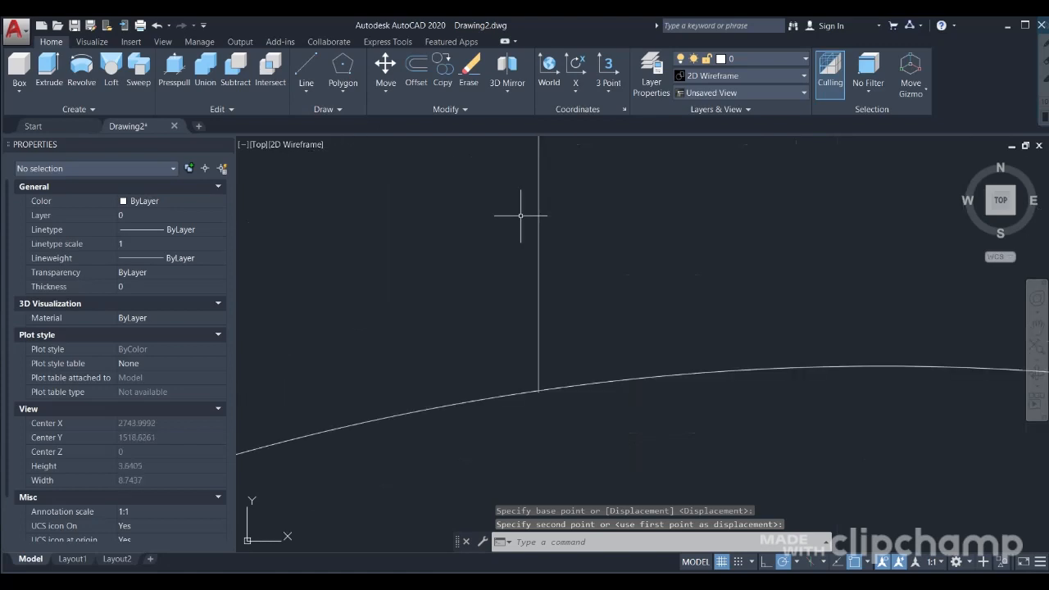
left_click(549, 224)
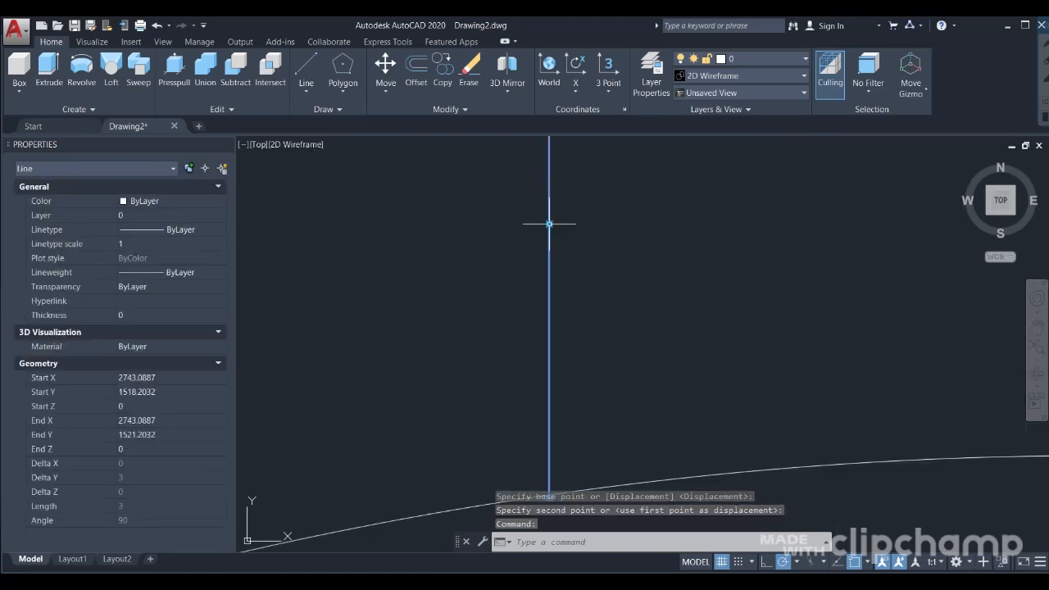
middle_click_drag(583, 319, 607, 211)
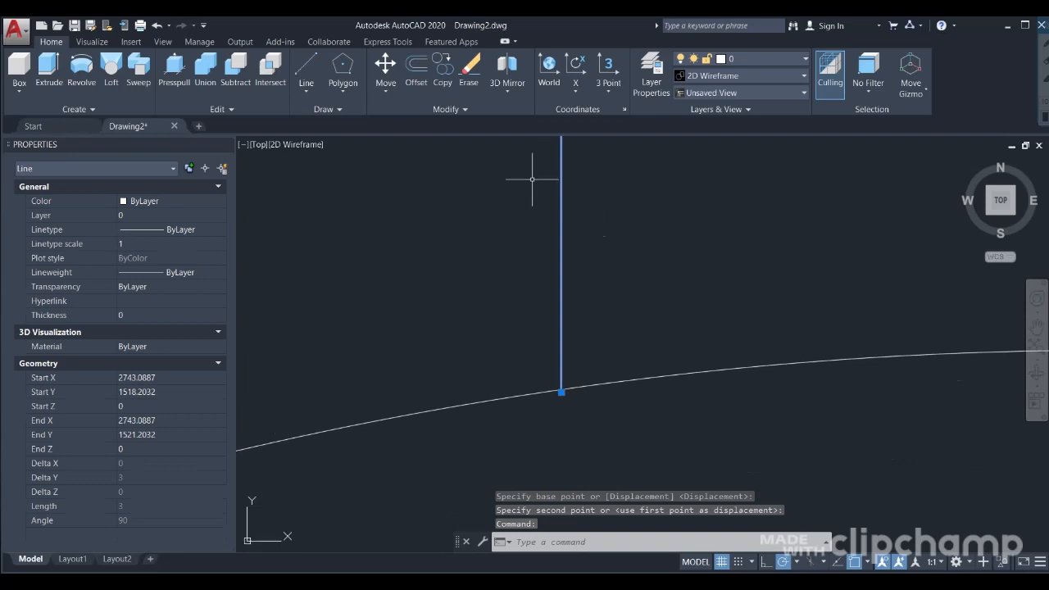
left_click(386, 65)
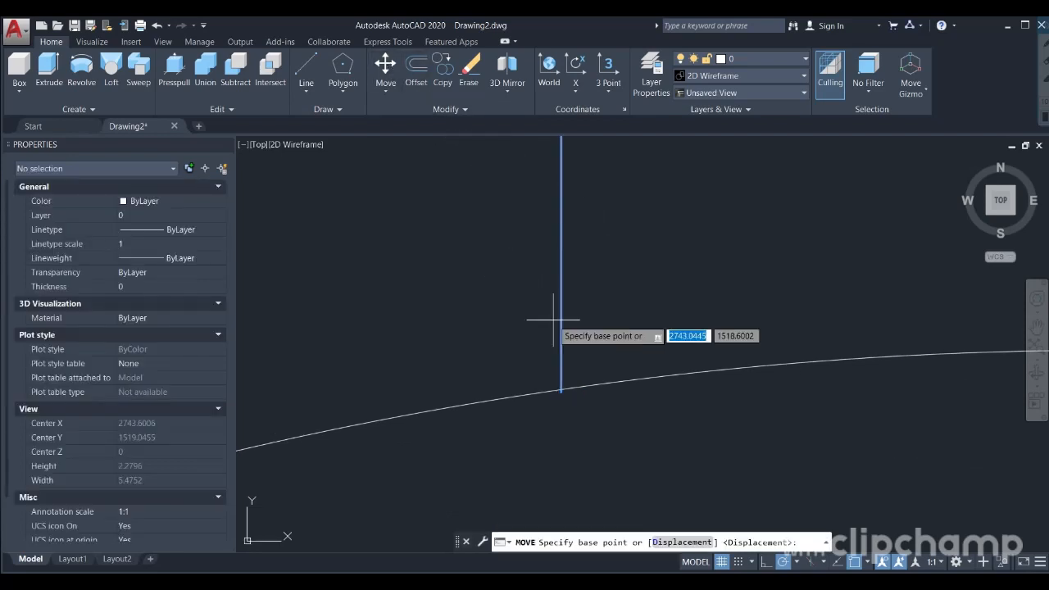
left_click(561, 392)
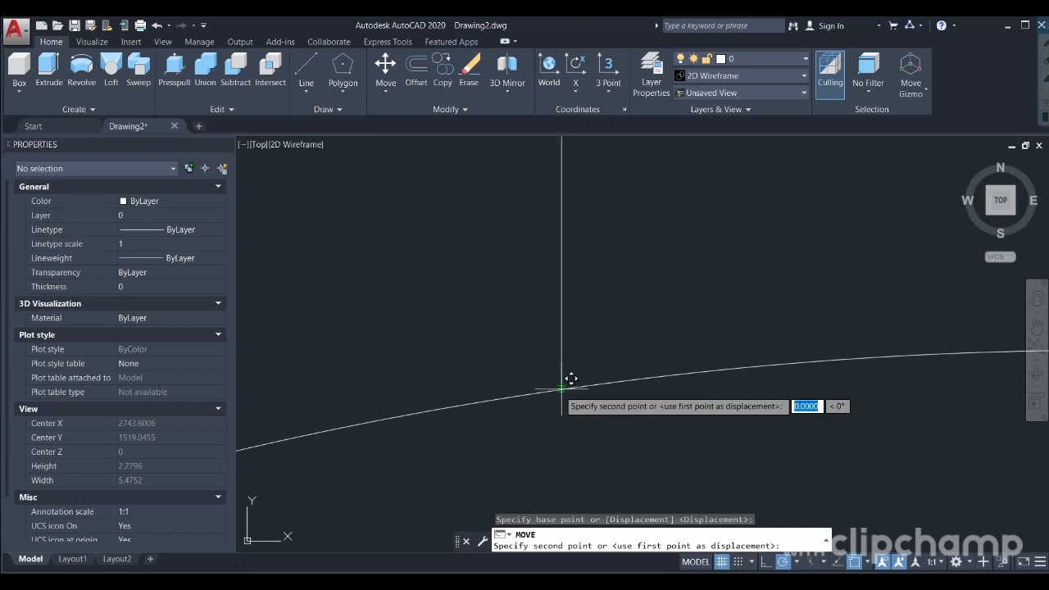
left_click(561, 389)
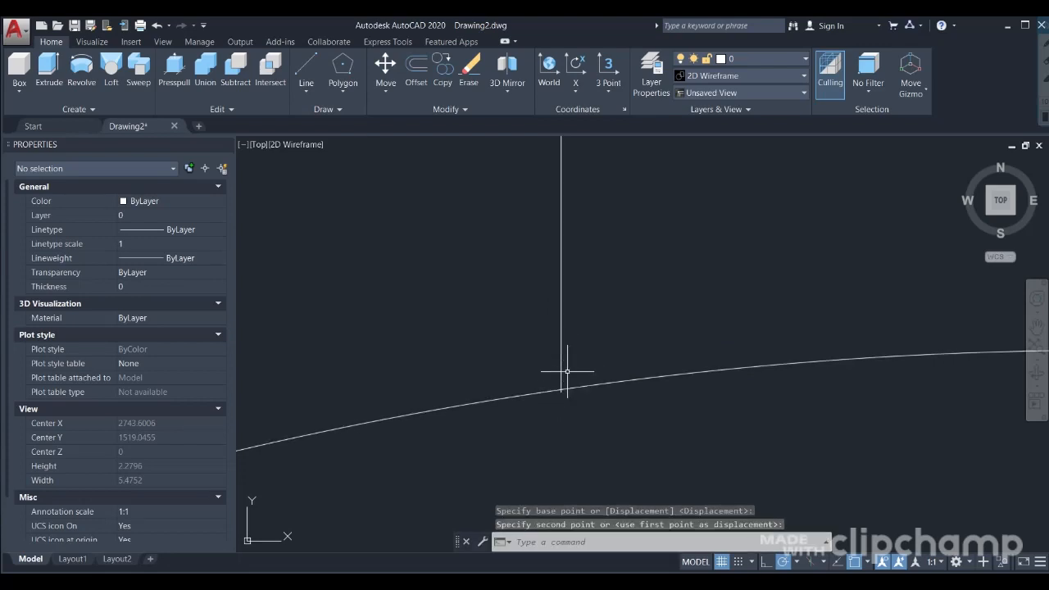
Step: Move the left short line slightly up from its lower endpoint so that end sits on the second-largest circle
left_click(560, 366)
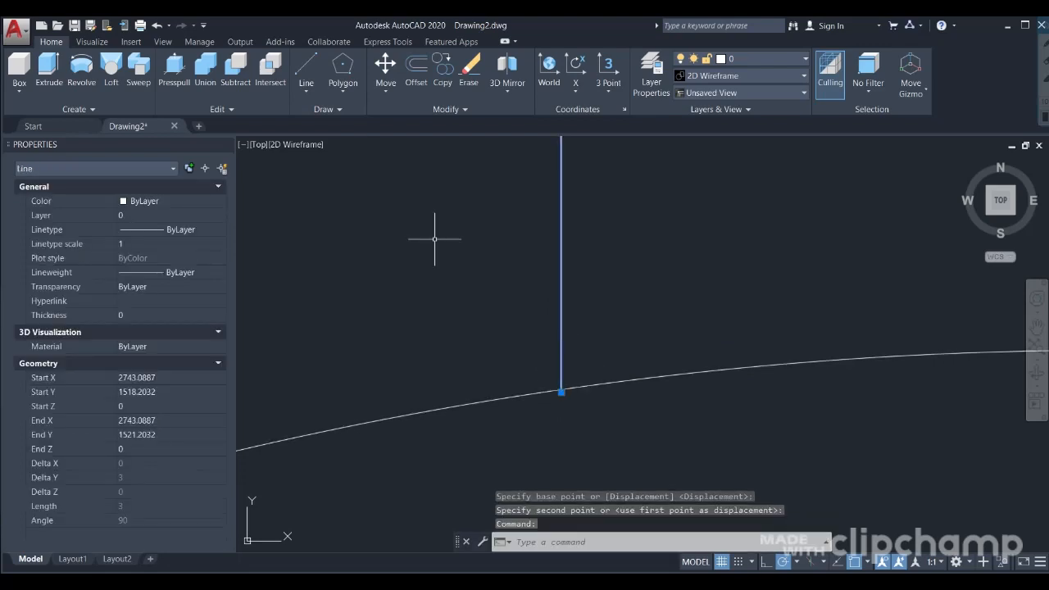
left_click(385, 70)
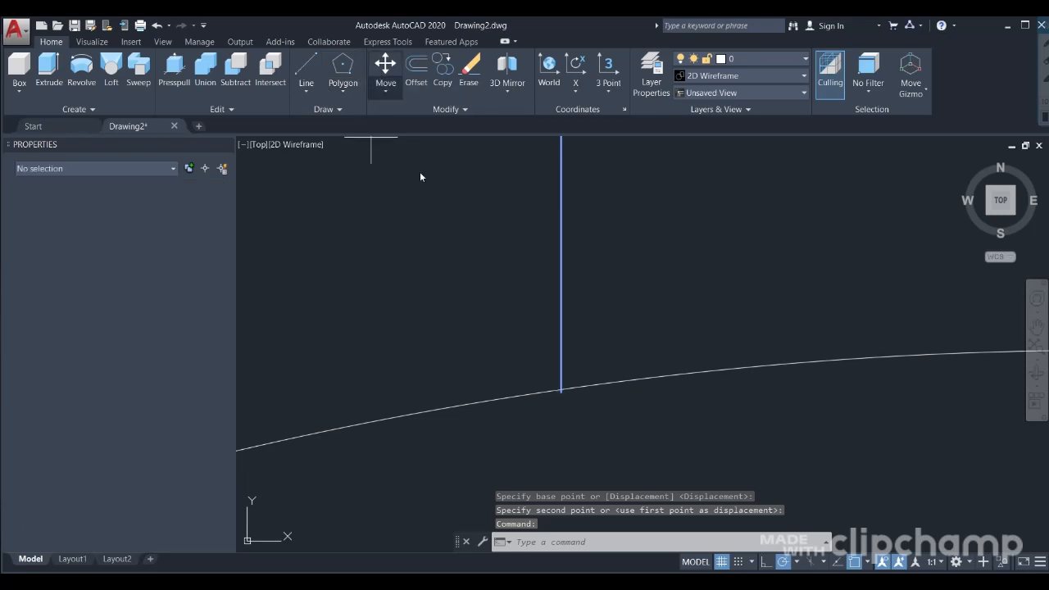
left_click(561, 389)
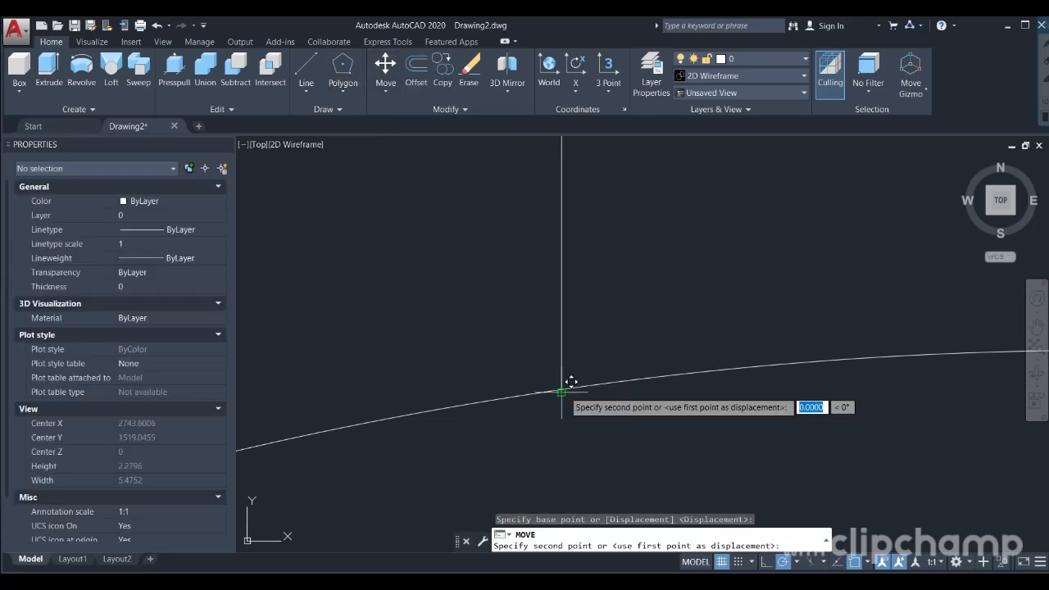
left_click(562, 386)
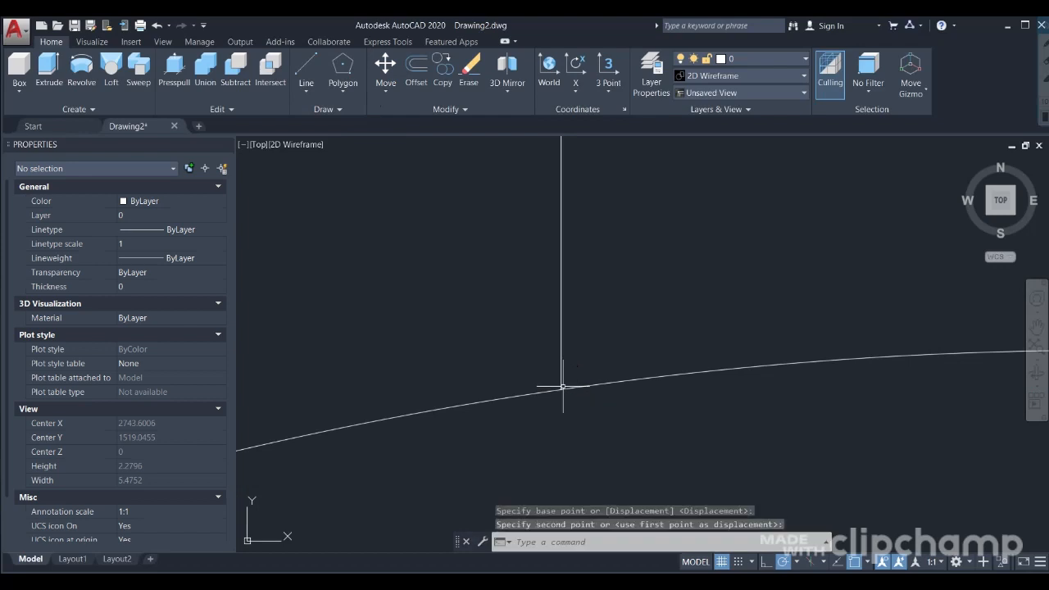
scroll(571, 350, "up", 4)
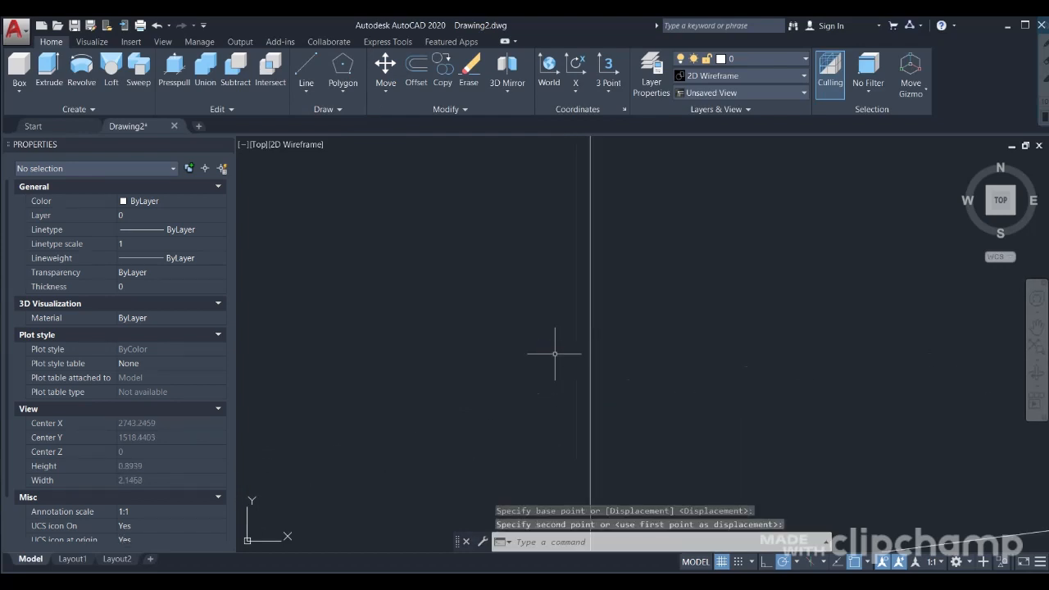
Step: Move the right short line up from its lower endpoint to its intersection with the second-largest circle
scroll(571, 353, "down", 10)
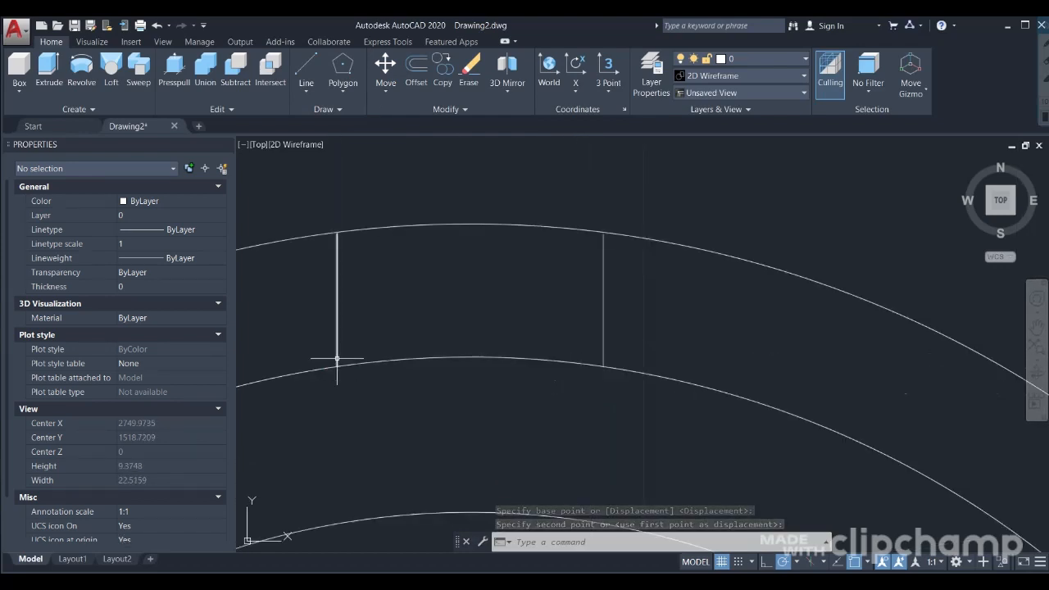
scroll(671, 363, "up", 6)
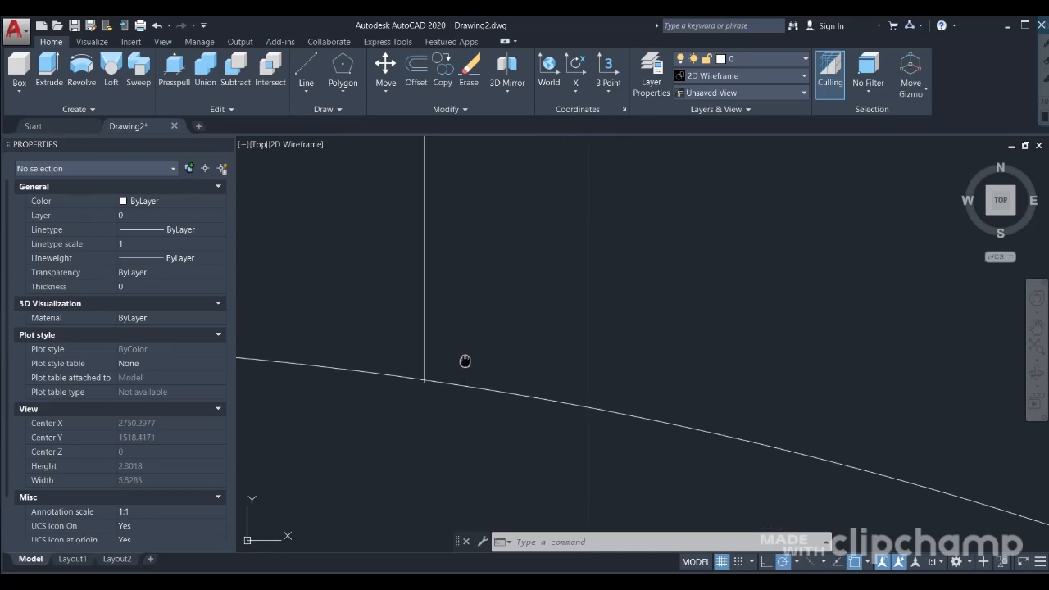
middle_click_drag(465, 362, 574, 409)
scroll(550, 426, "up", 4)
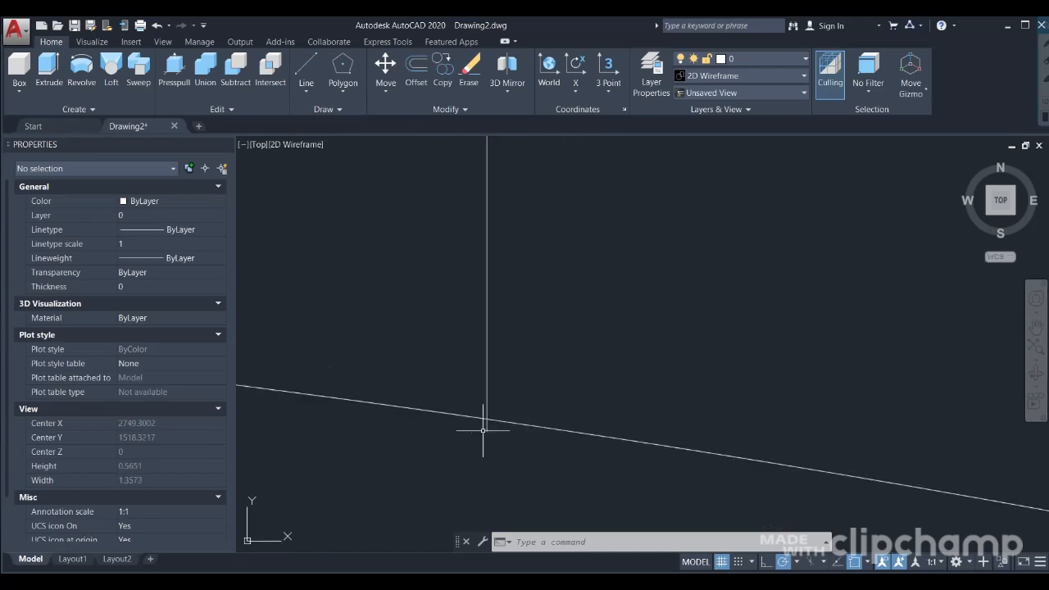
left_click(486, 426)
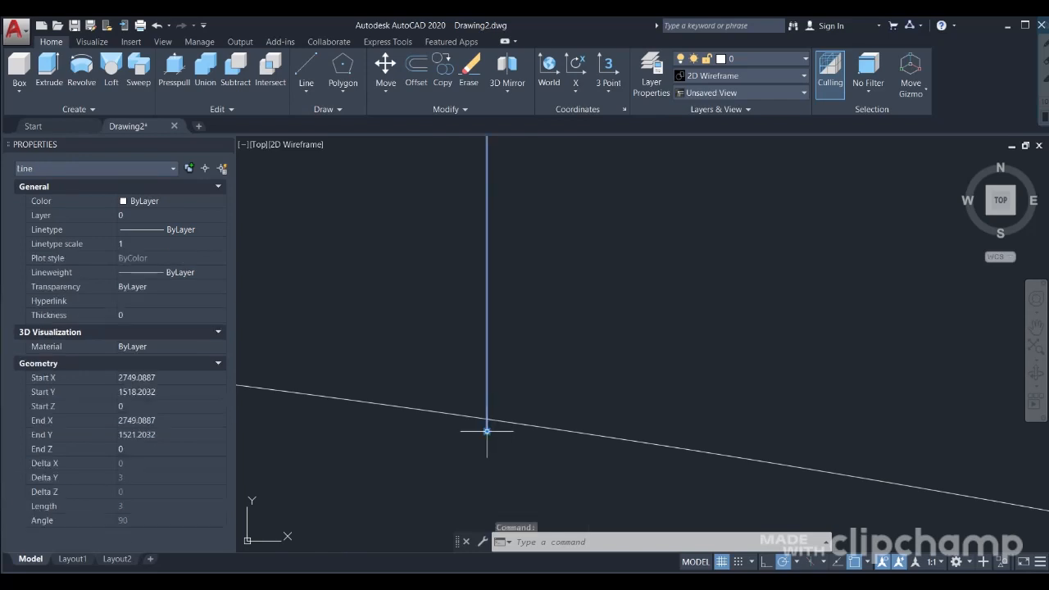
left_click(394, 59)
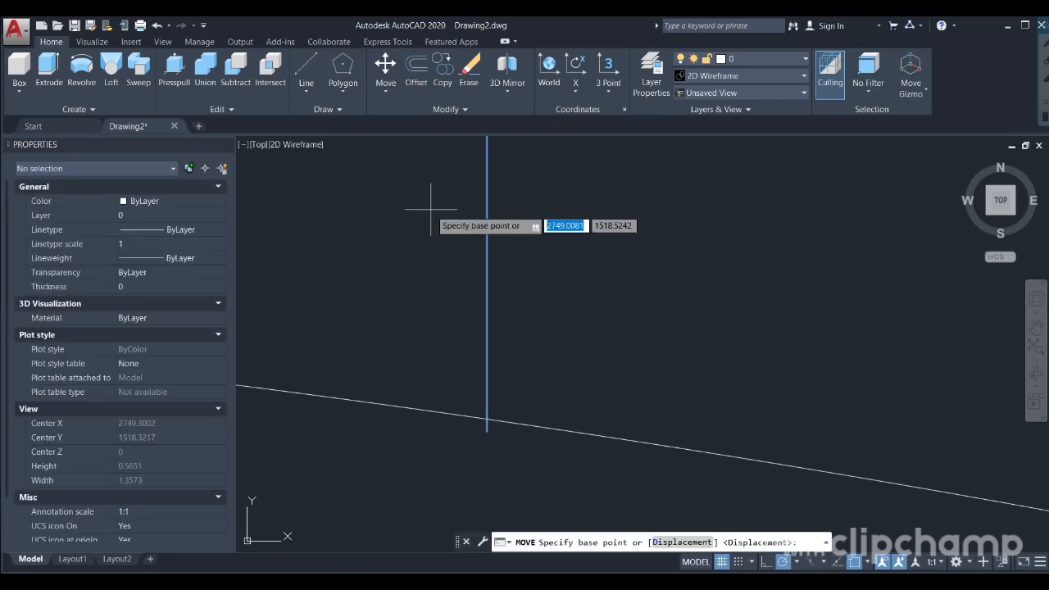
left_click(487, 427)
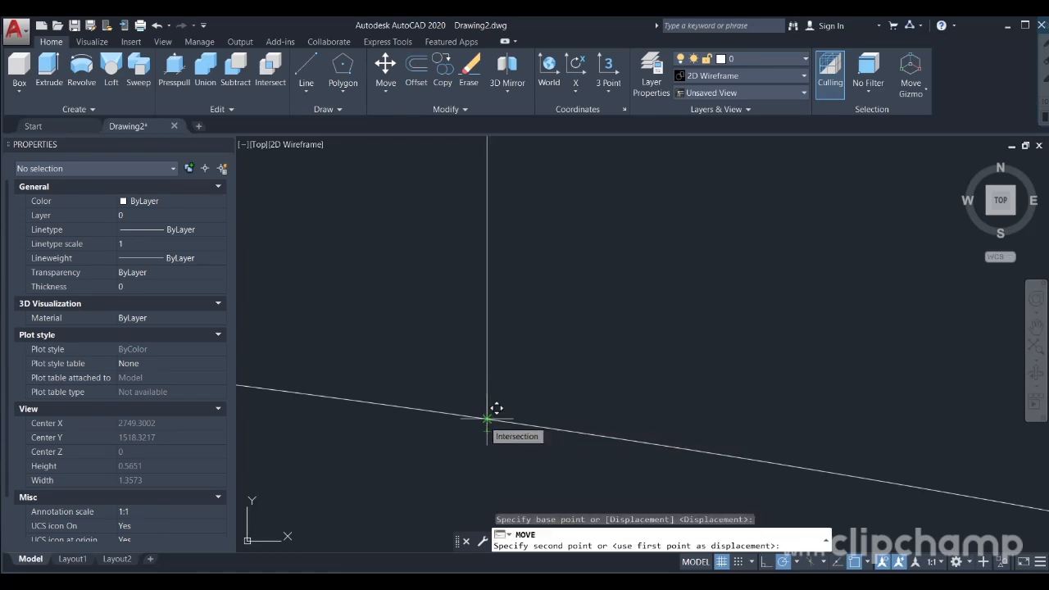
left_click(484, 419)
Step: Try to move the right short line from its lower endpoint to its intersection with the second-largest circle
scroll(486, 412, "up", 10)
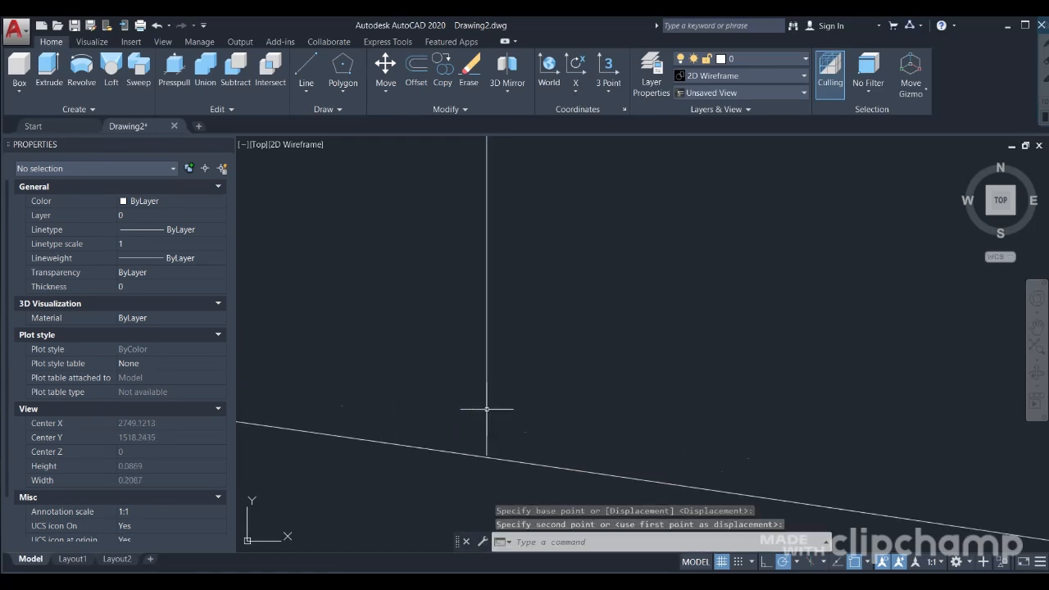
left_click(486, 482)
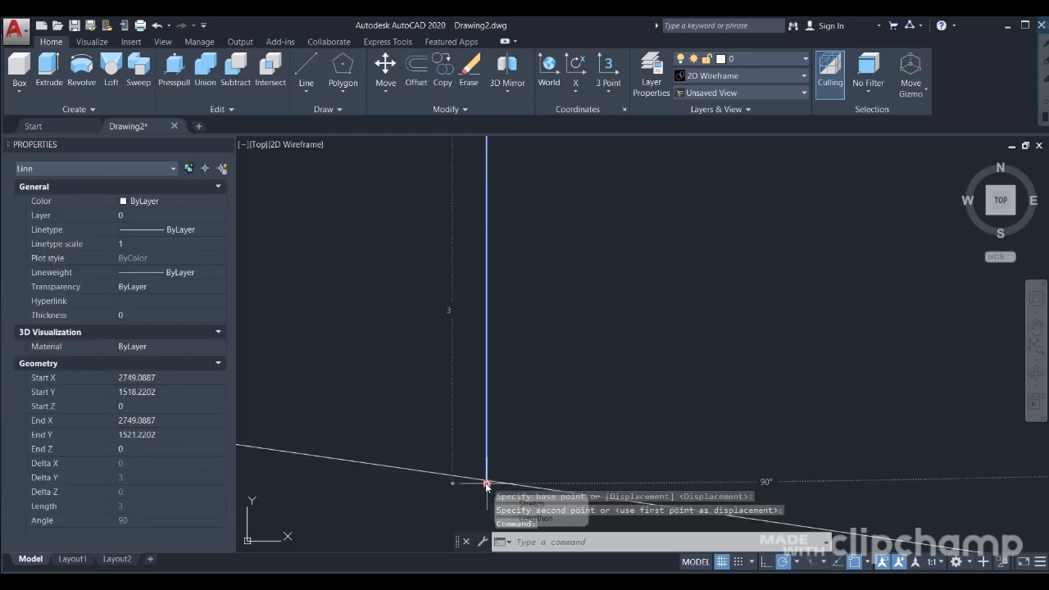
left_click(386, 70)
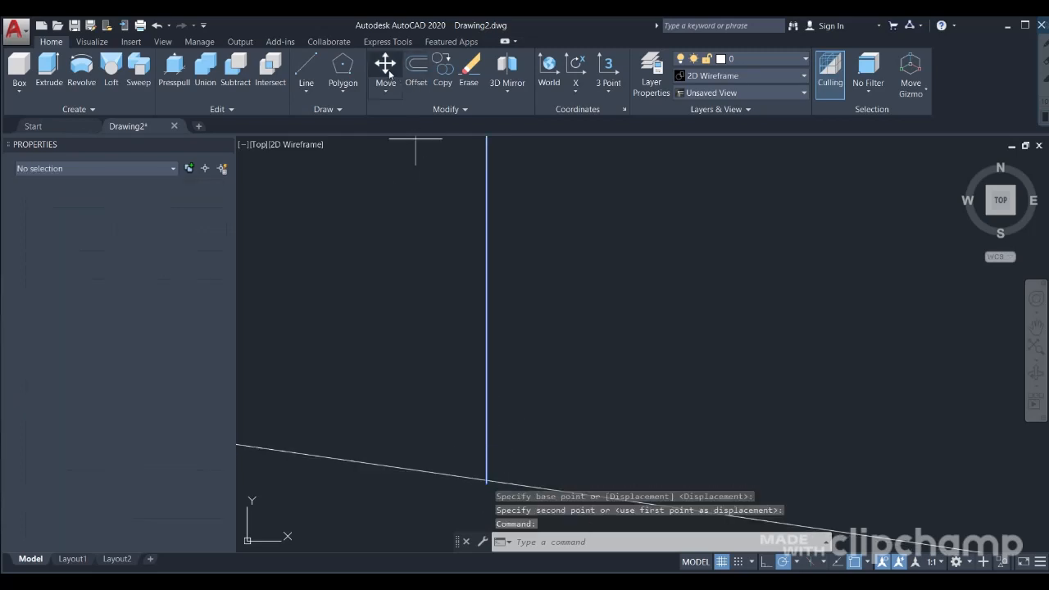
left_click(487, 482)
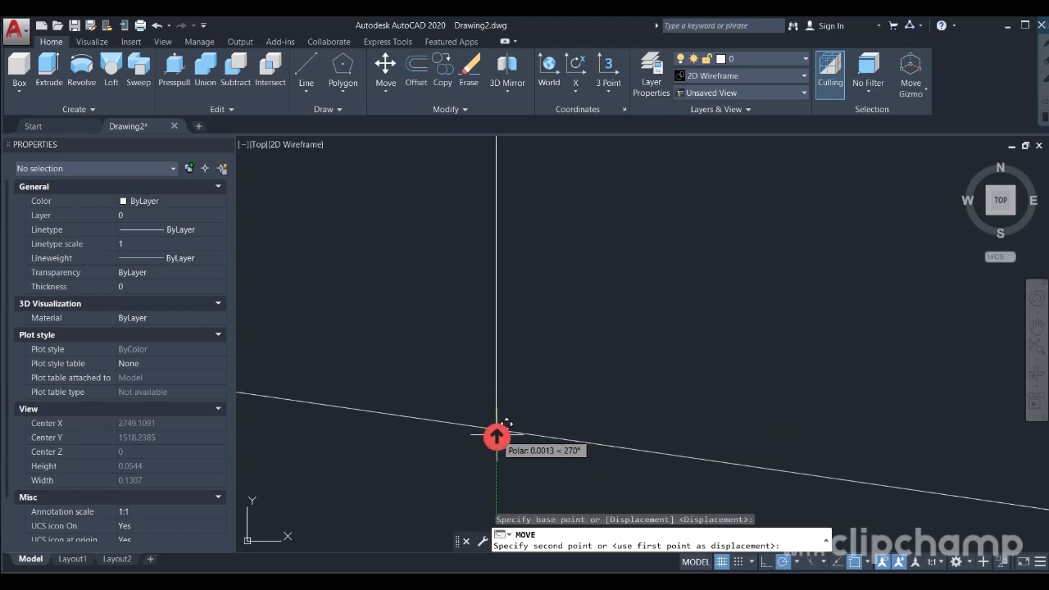
scroll(500, 432, "up", 1)
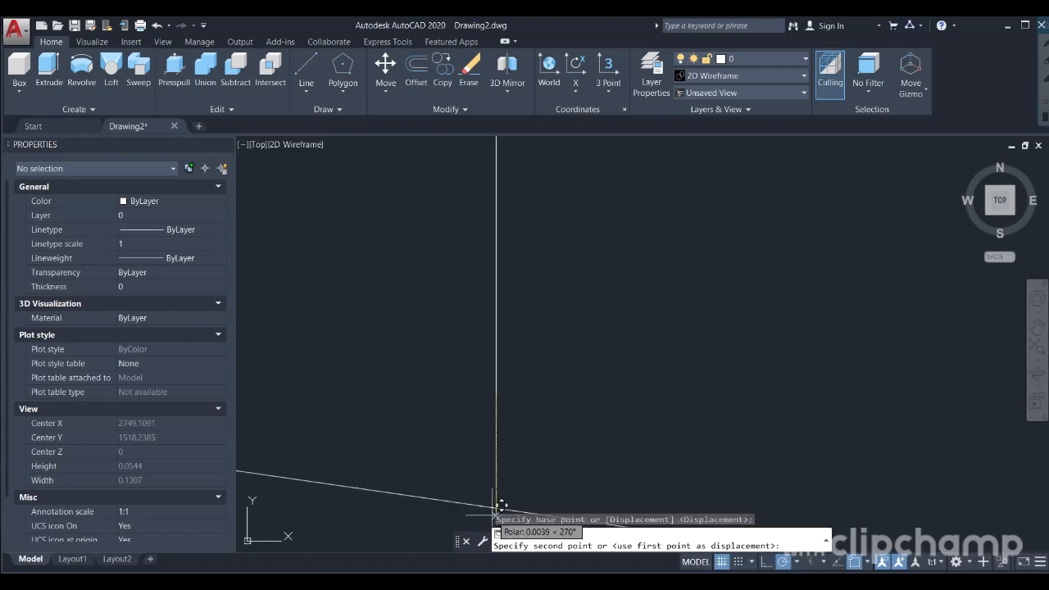
middle_click_drag(493, 514, 532, 450)
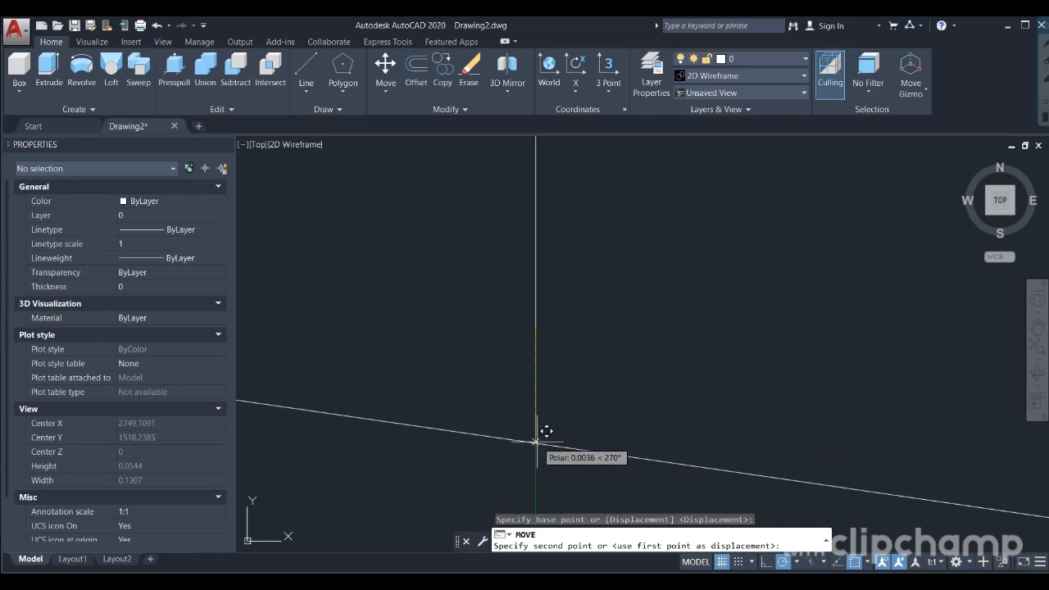
left_click(536, 437)
Step: Move the right short line straight up so its overhanging lower end sits on the second-largest circle
scroll(536, 429, "up", 2)
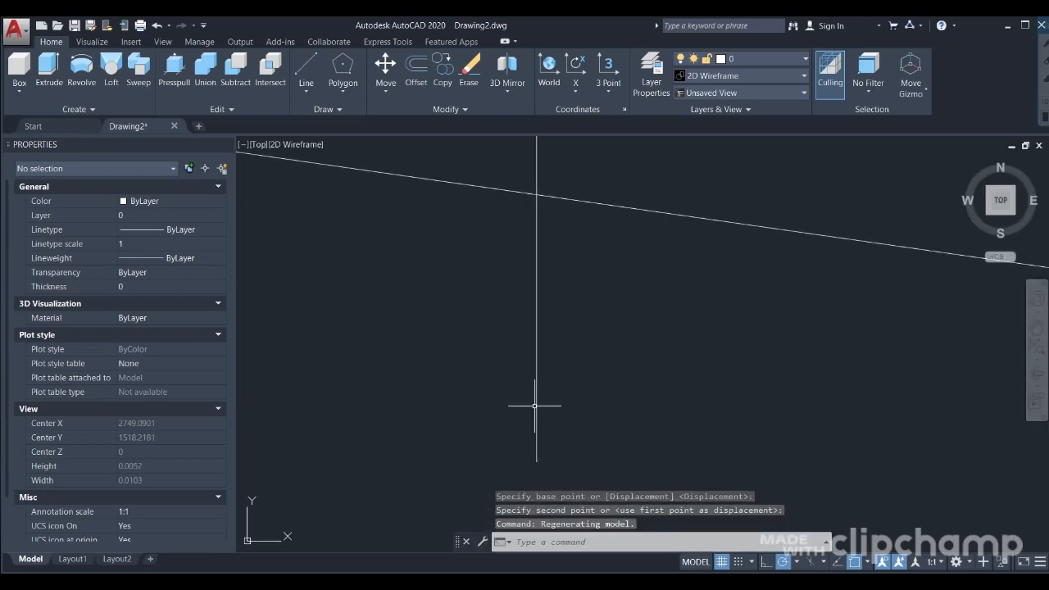
left_click(536, 408)
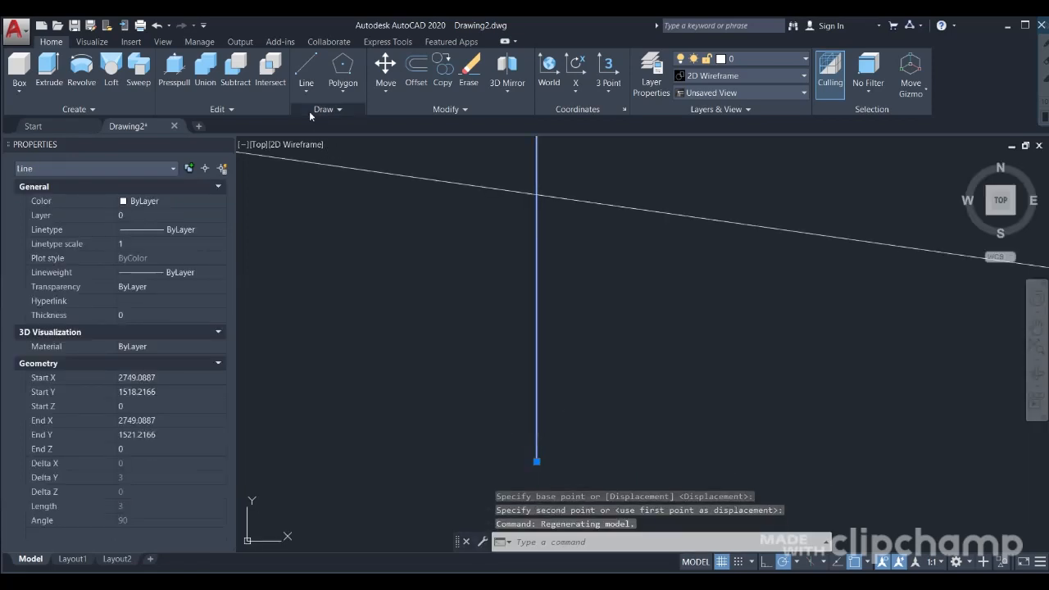
left_click(386, 64)
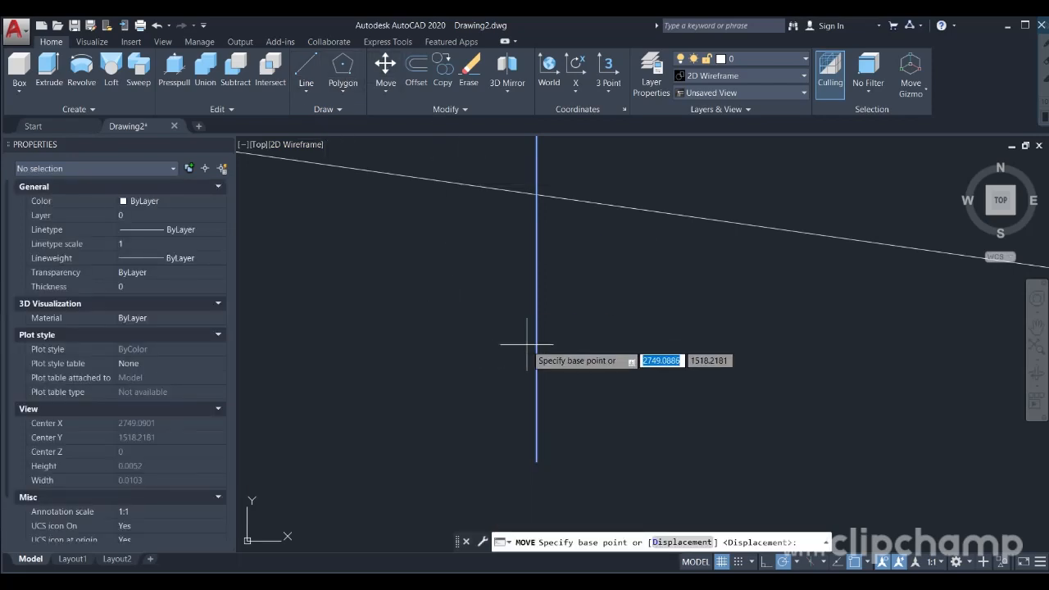
left_click(536, 462)
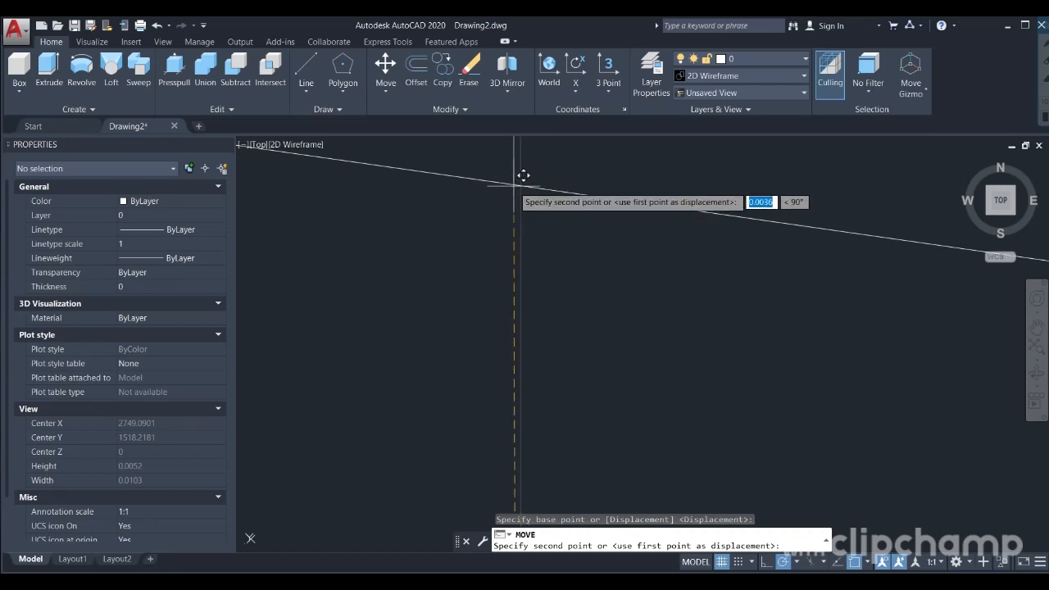
left_click(520, 187)
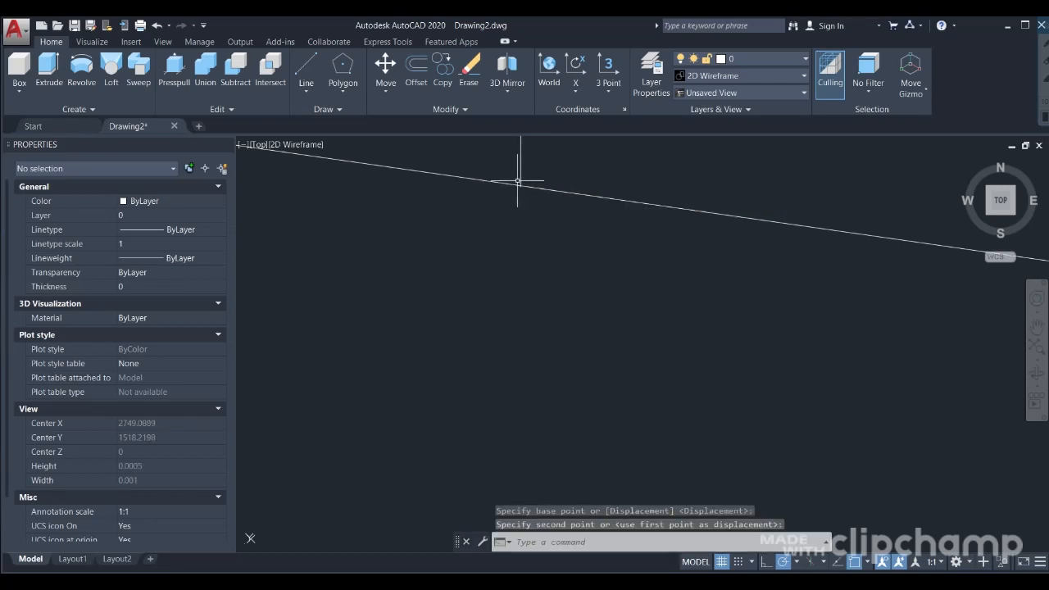
Step: Move the right short line up from its upper endpoint so that end meets the outermost circle
scroll(494, 170, "down", 10)
middle_click_drag(448, 302, 462, 318)
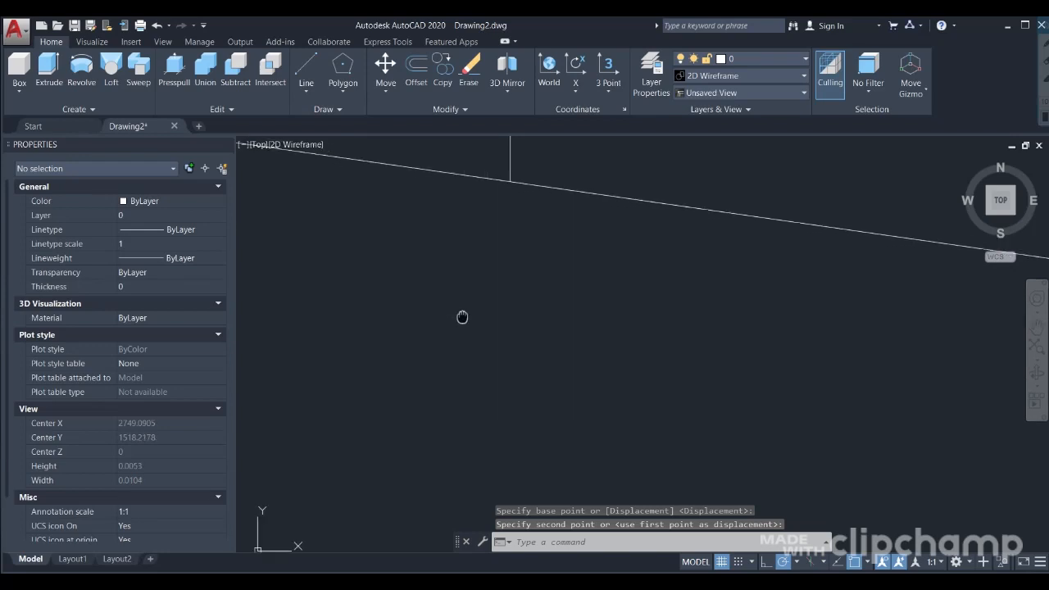
scroll(472, 332, "down", 20)
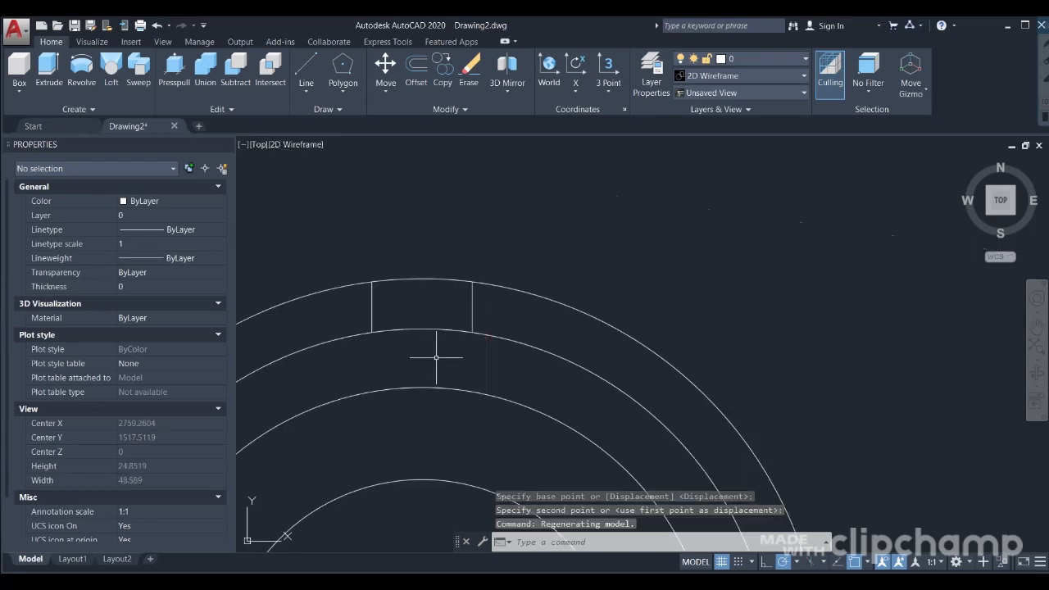
scroll(477, 284, "up", 10)
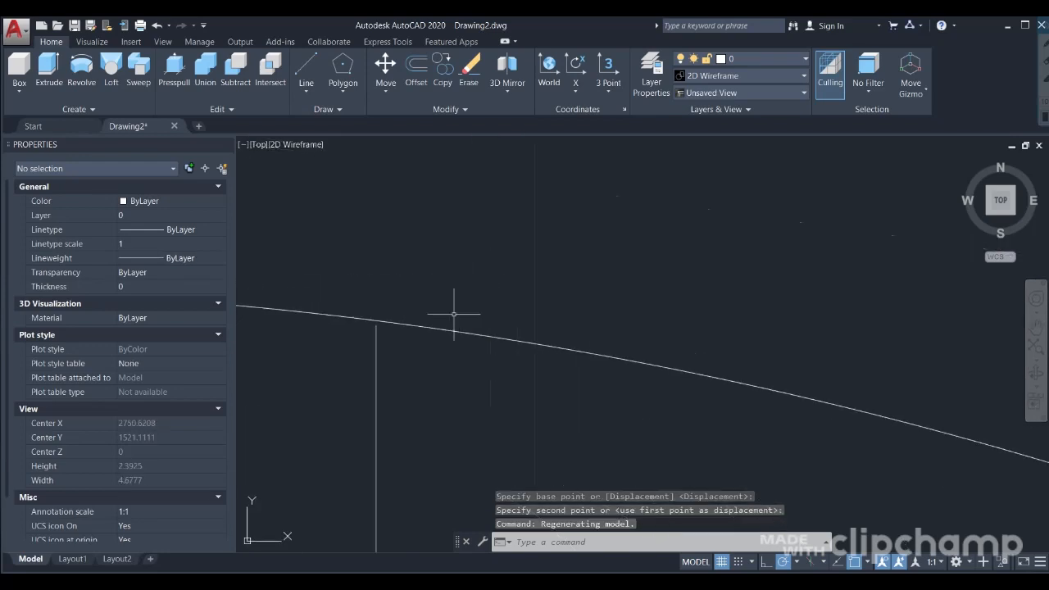
left_click(376, 344)
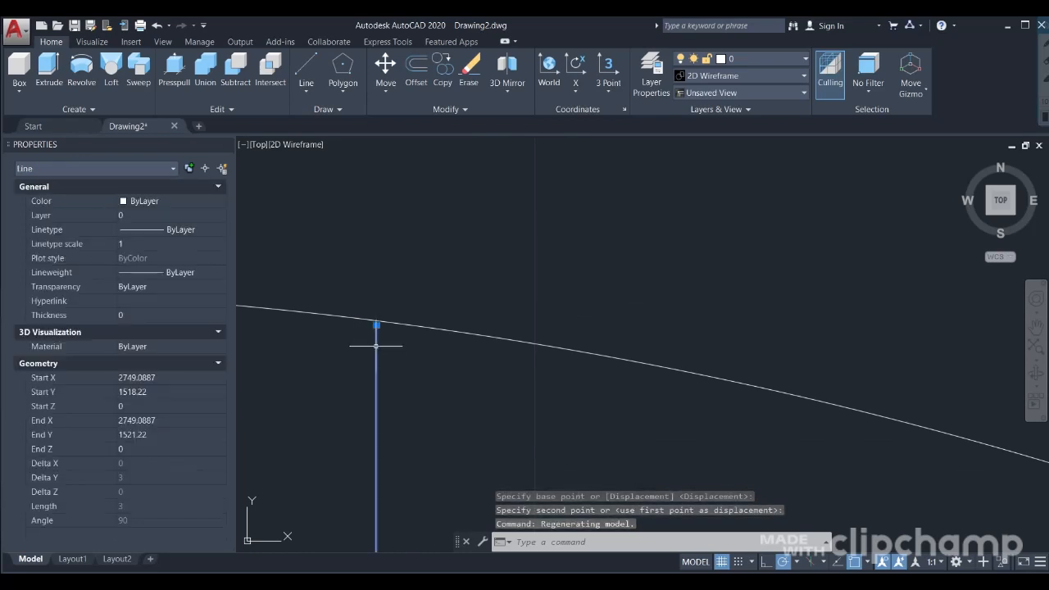
left_click(401, 74)
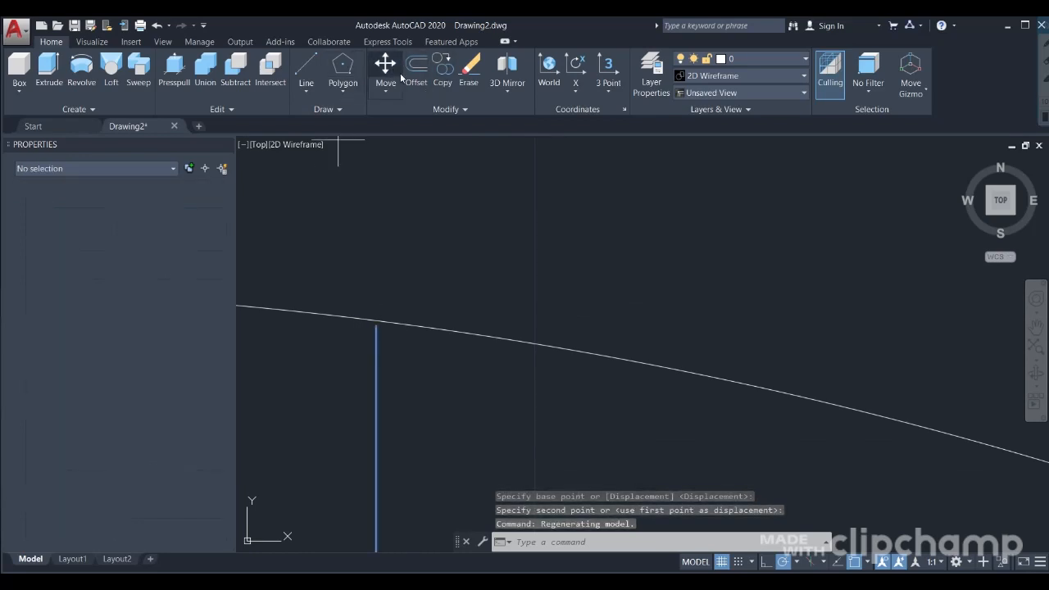
left_click(376, 325)
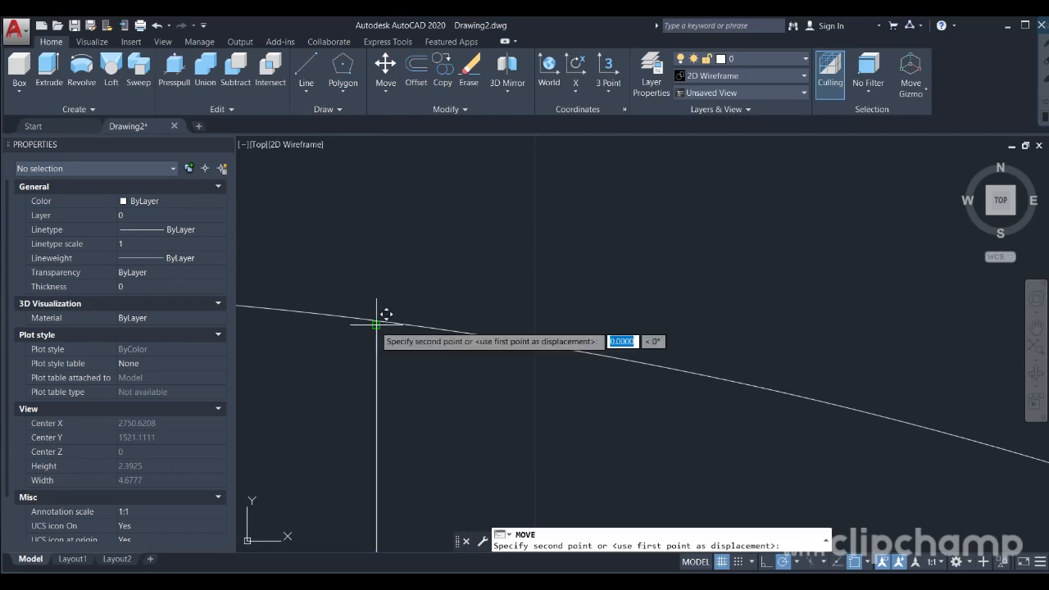
left_click(380, 311)
scroll(374, 312, "up", 8)
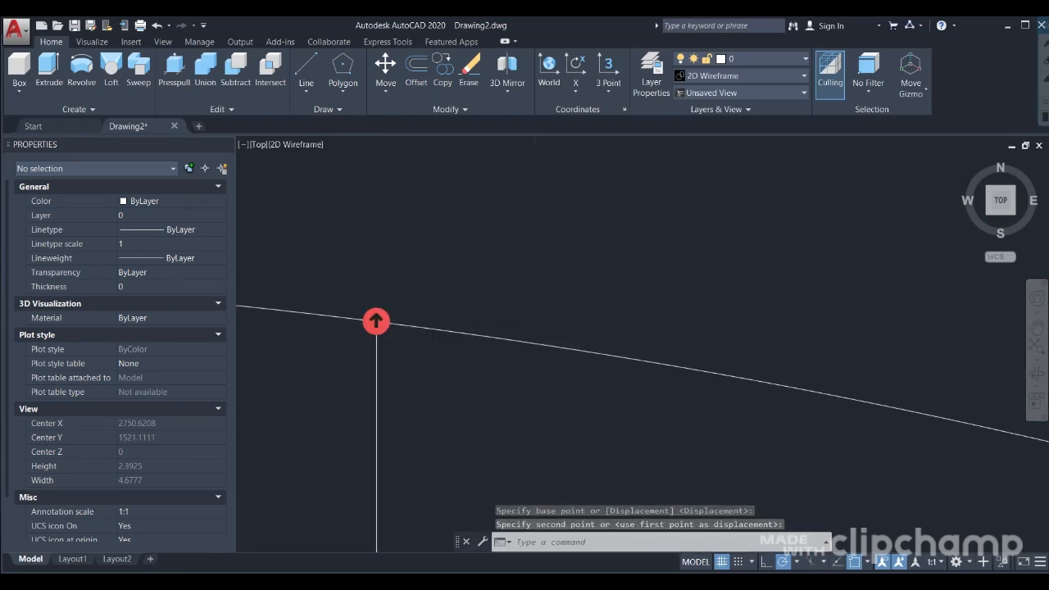
scroll(414, 369, "down", 9)
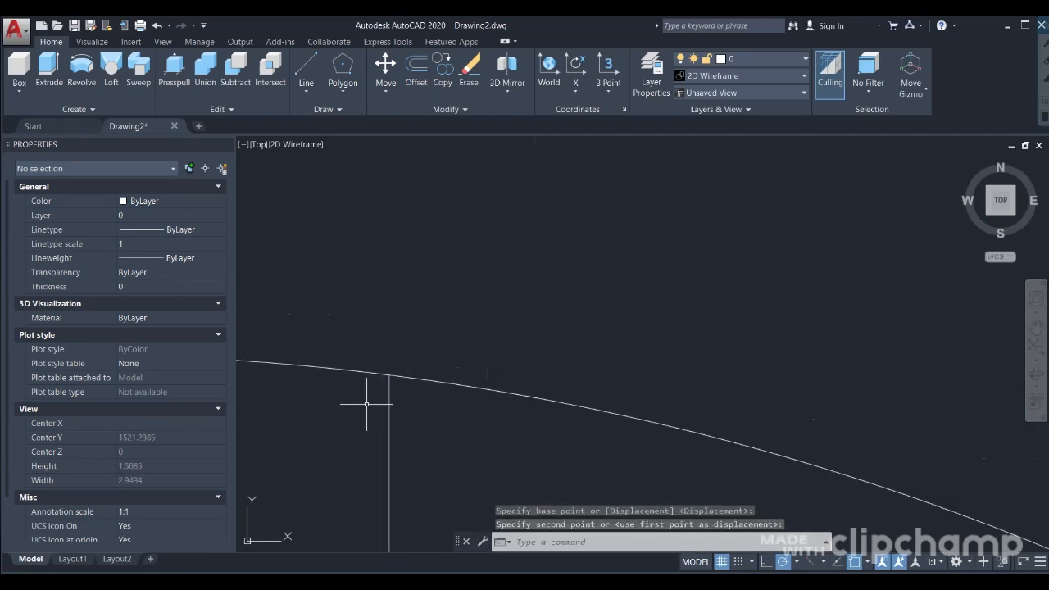
scroll(493, 283, "up", 4)
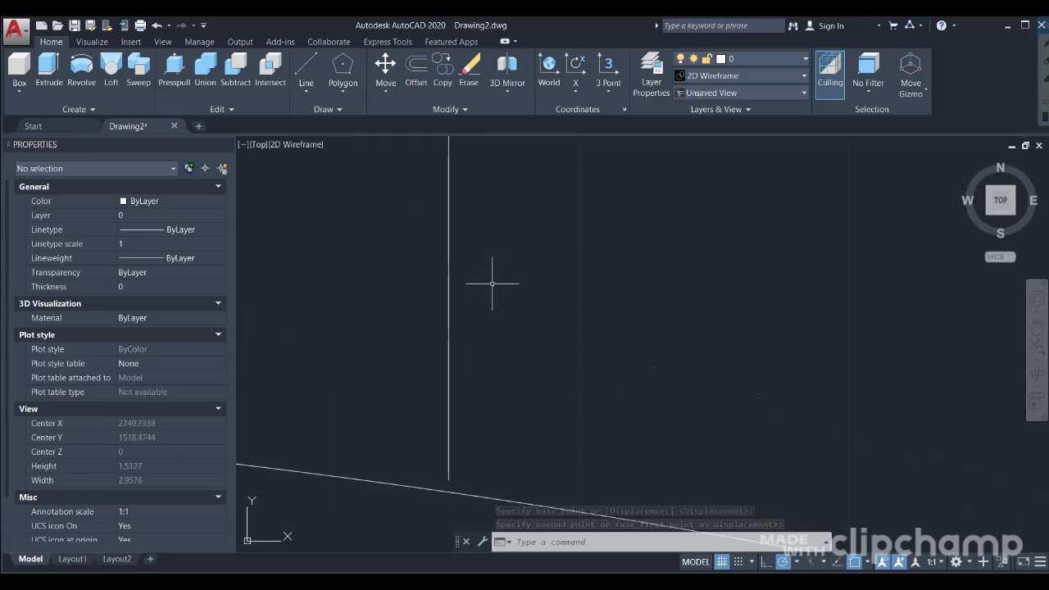
left_click(447, 381)
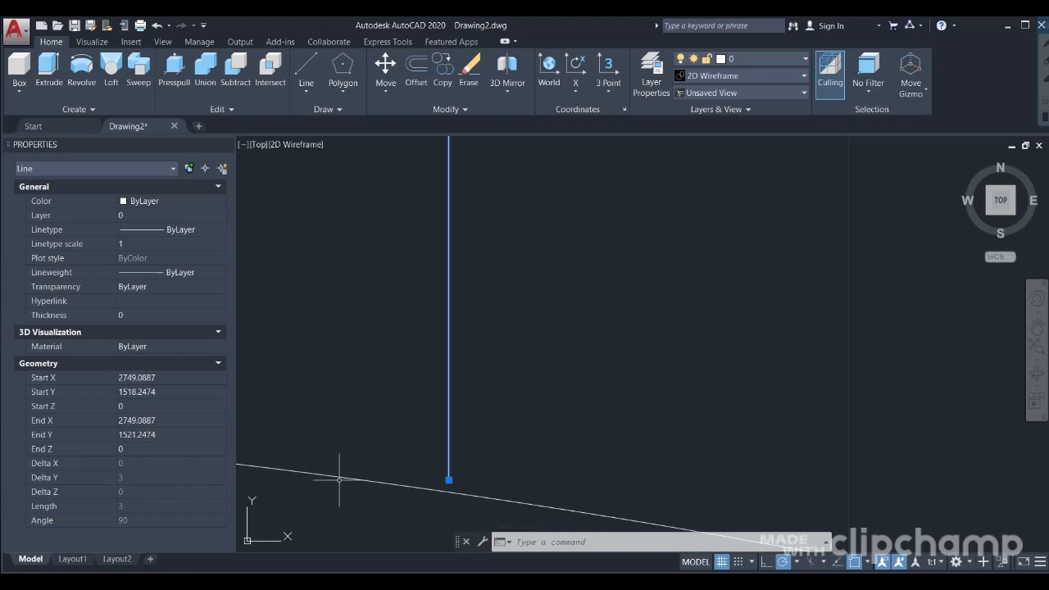
scroll(339, 480, "down", 5)
mouse_move(340, 480)
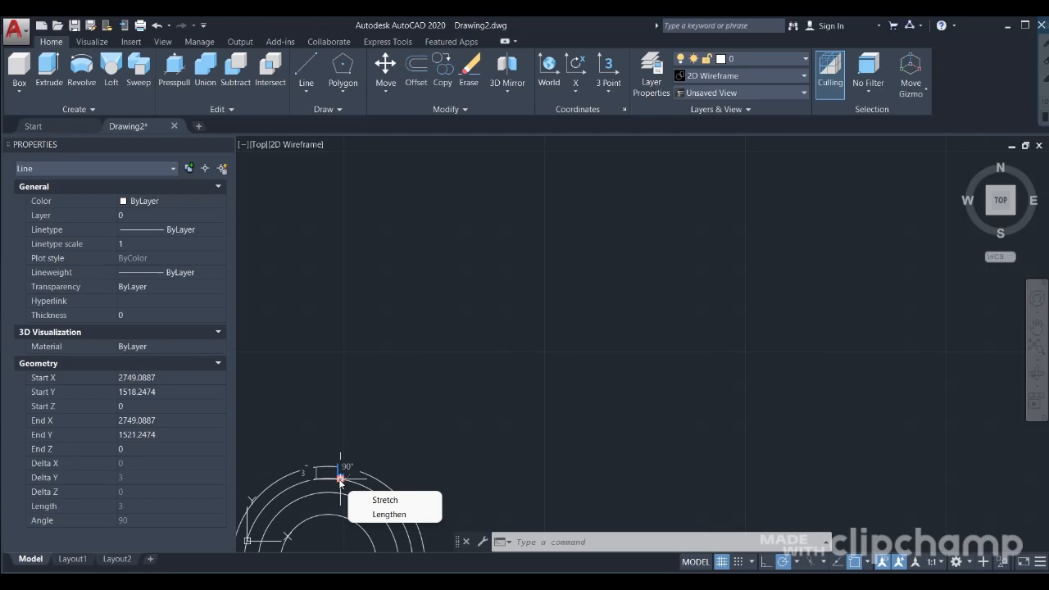
key("Escape")
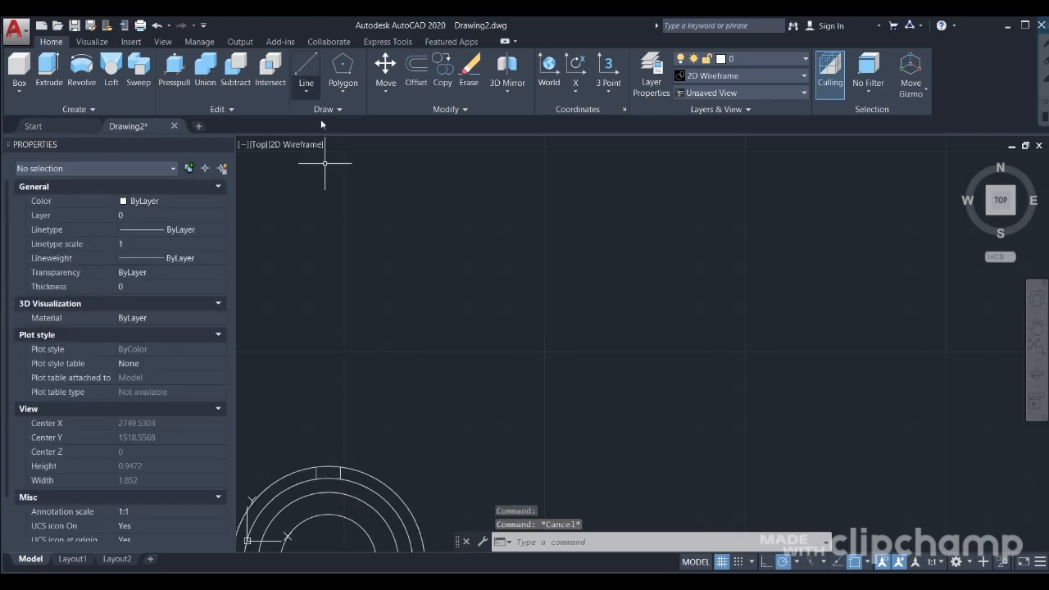
Step: Dimension the horizontal distance between the upper ends of the two short lines, placing the dimension above the outermost circle
type("D")
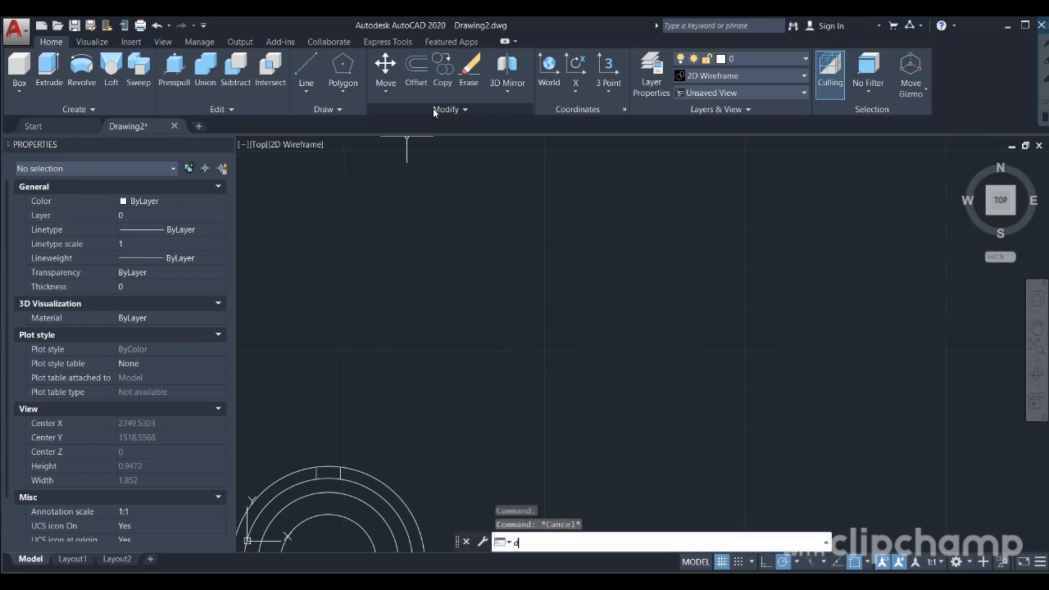
type("I")
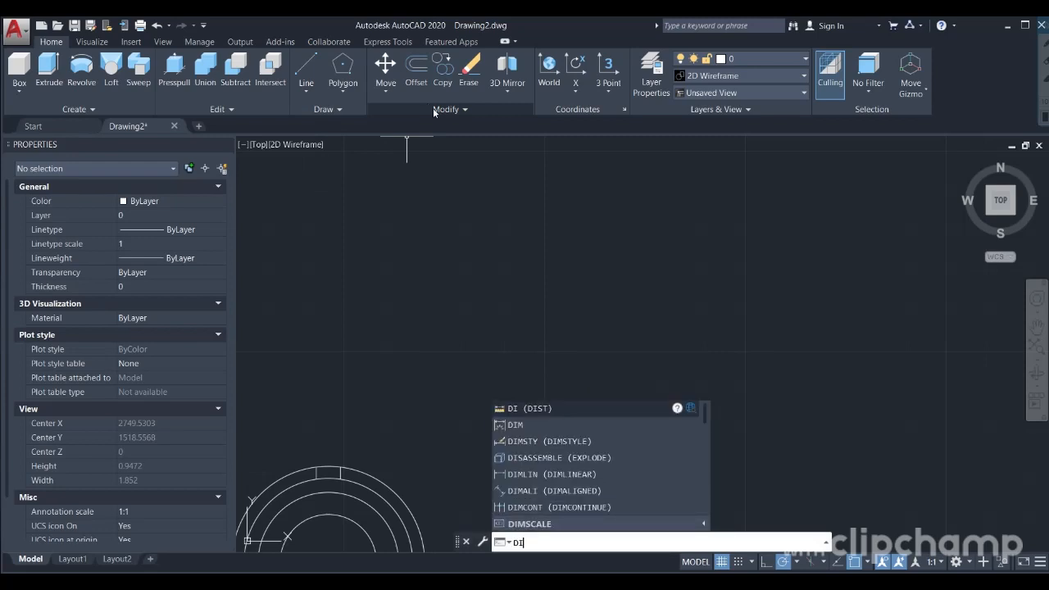
key("Down")
key("Return")
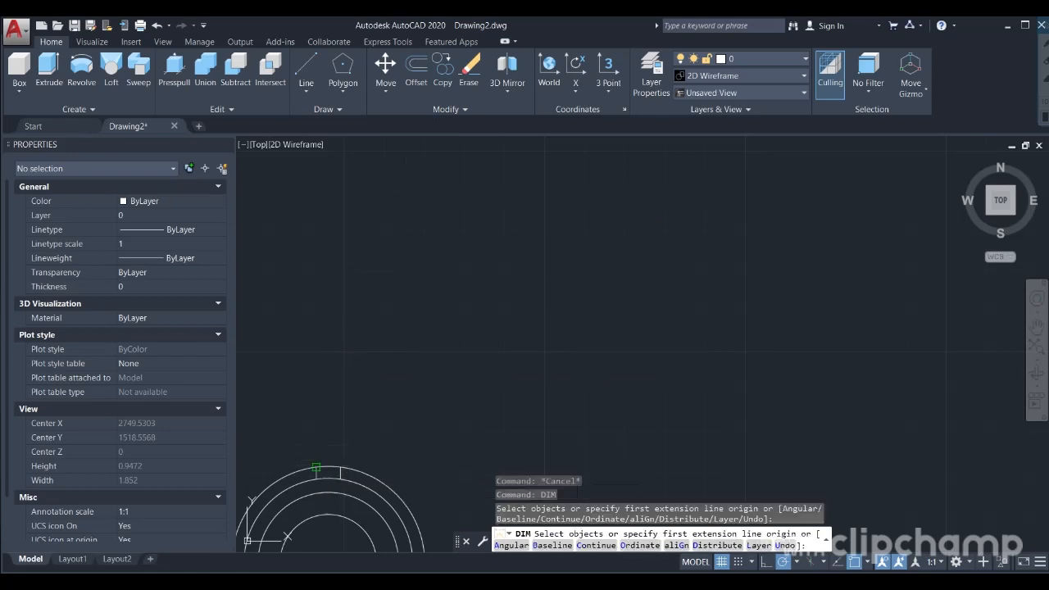
left_click(316, 472)
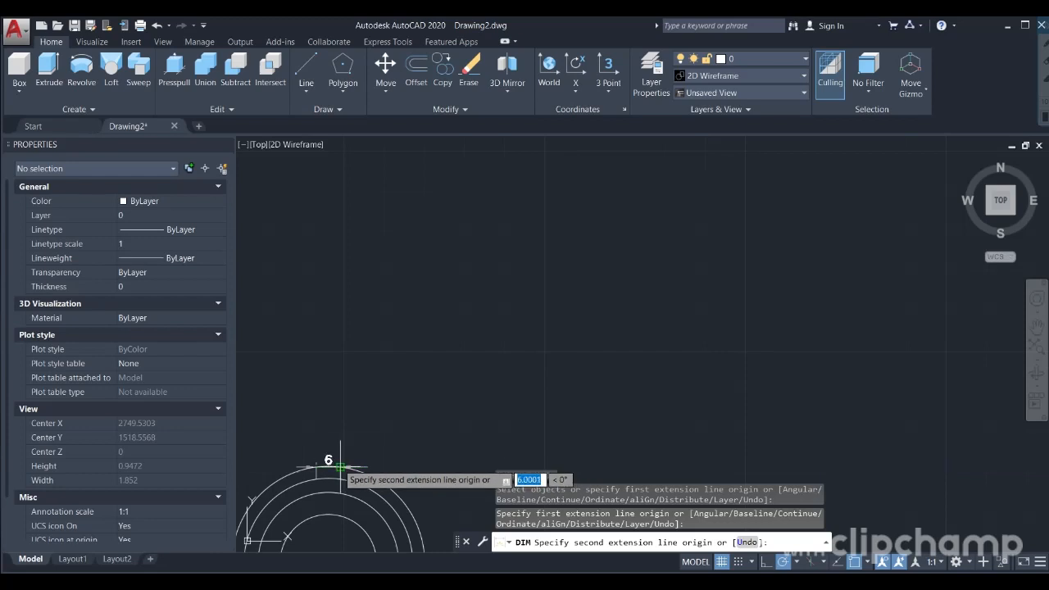
scroll(343, 469, "up", 5)
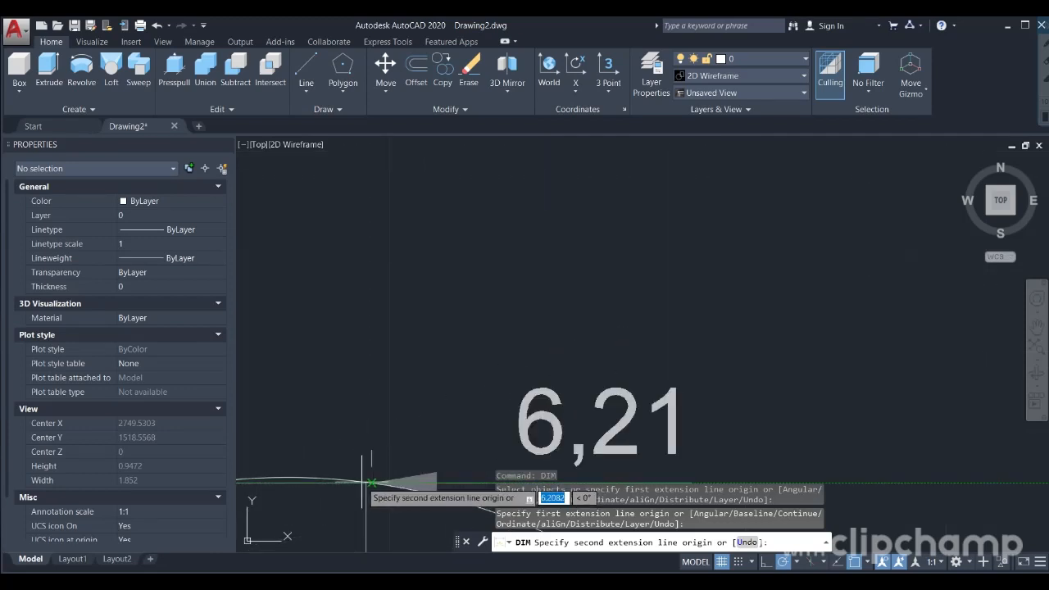
left_click(366, 482)
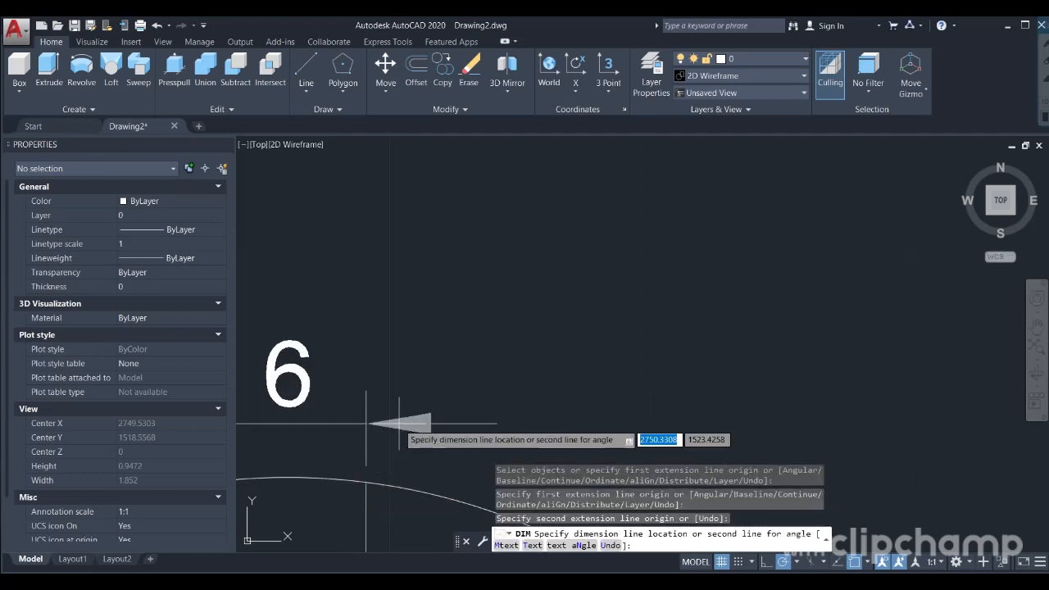
left_click(413, 384)
scroll(402, 394, "down", 3)
scroll(386, 398, "up", 3)
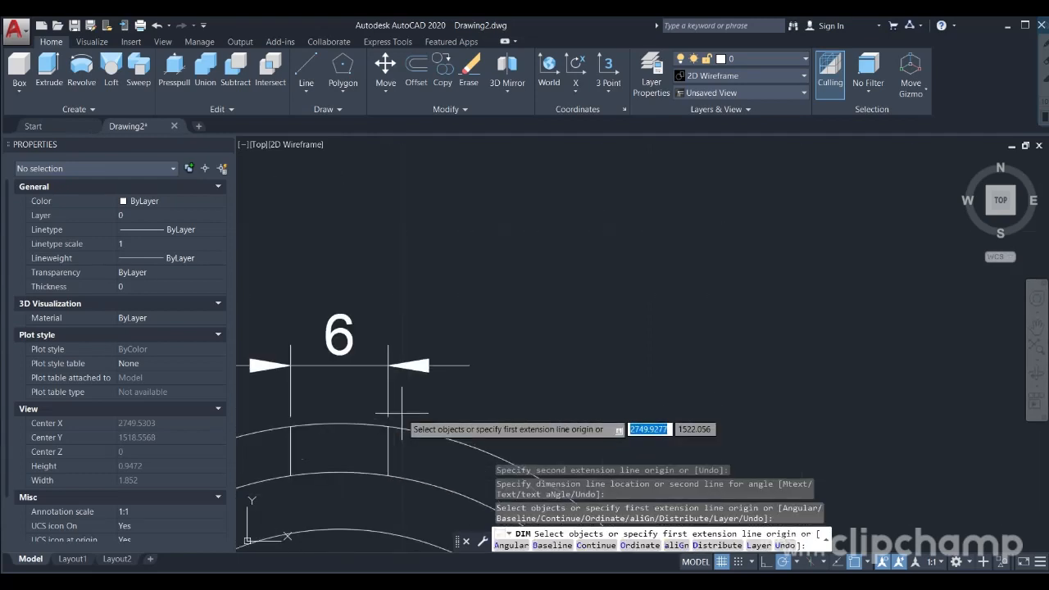
key("Escape")
key("Return")
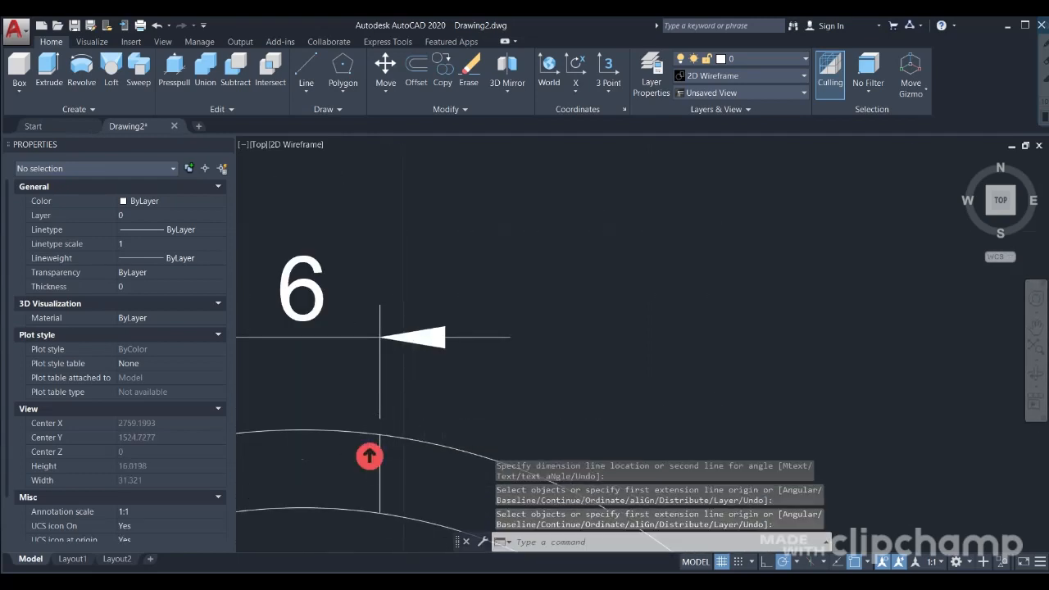
Step: Stretch the right short line's lower end down to its intersection with the second-largest circle
scroll(369, 456, "up", 5)
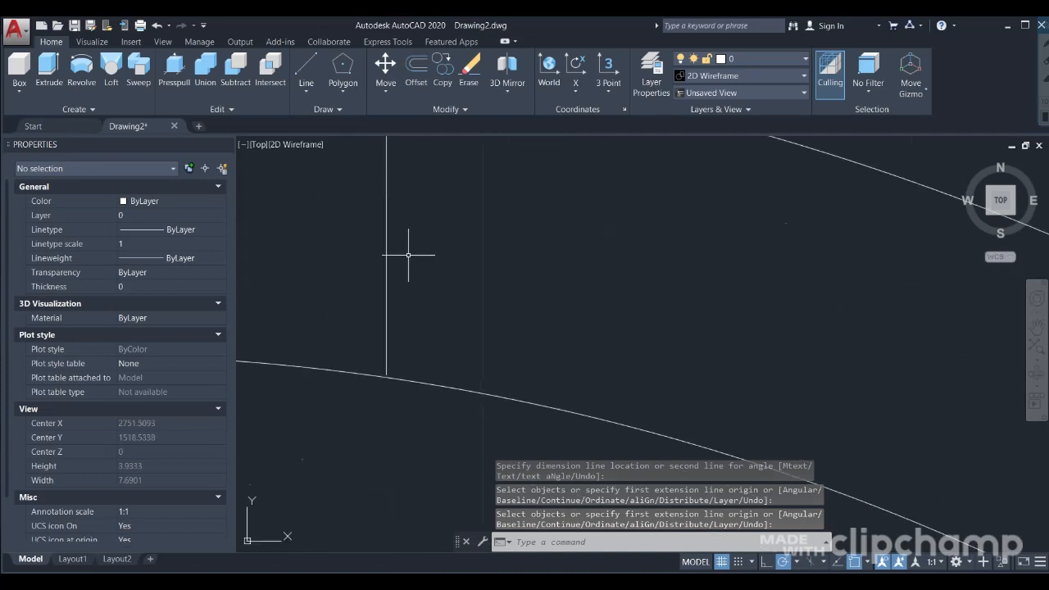
key("Escape")
left_click(385, 289)
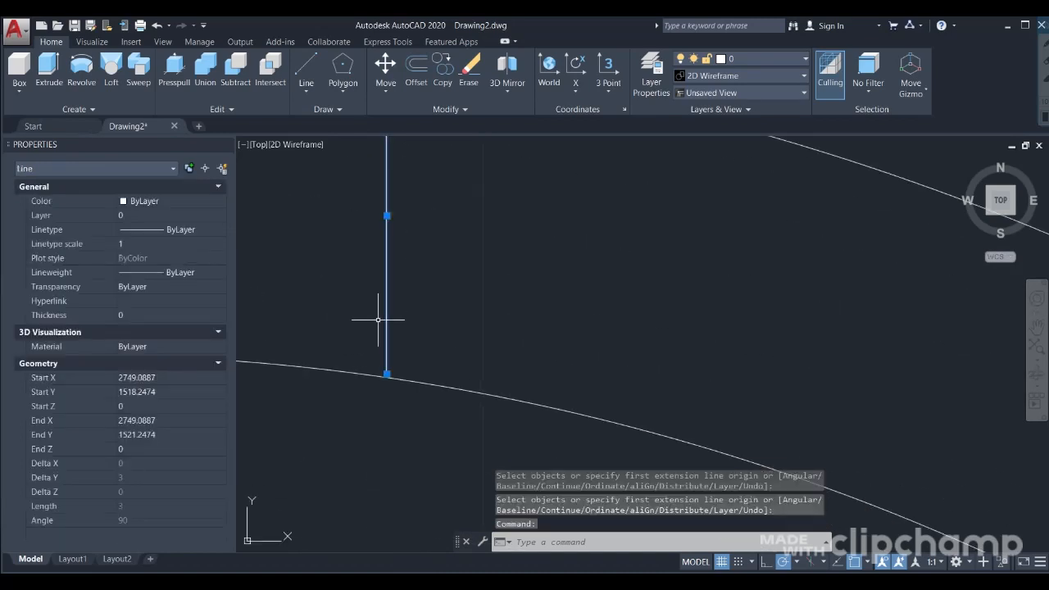
left_click(388, 374)
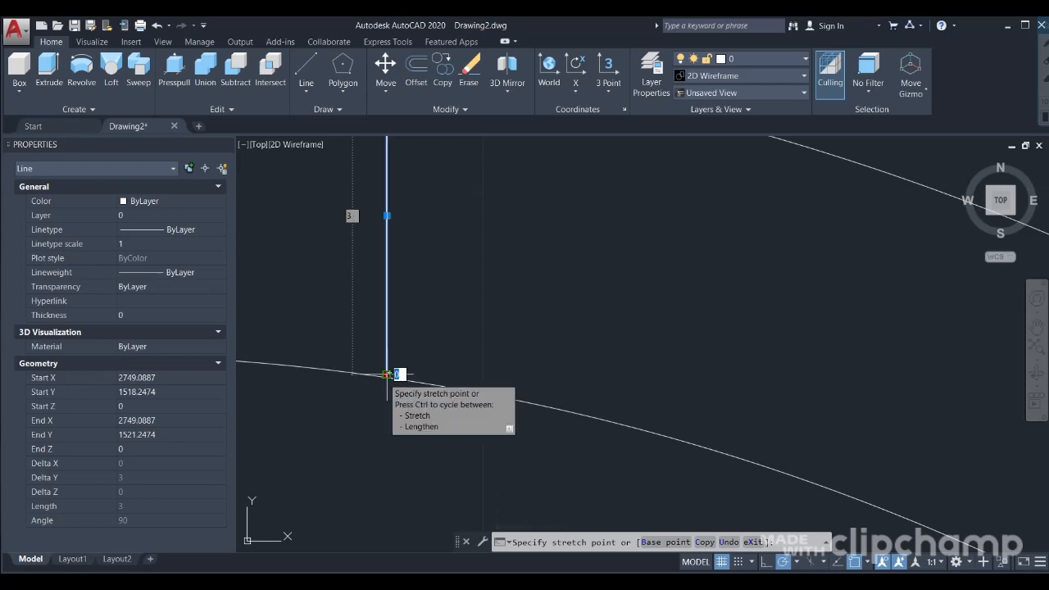
left_click(385, 378)
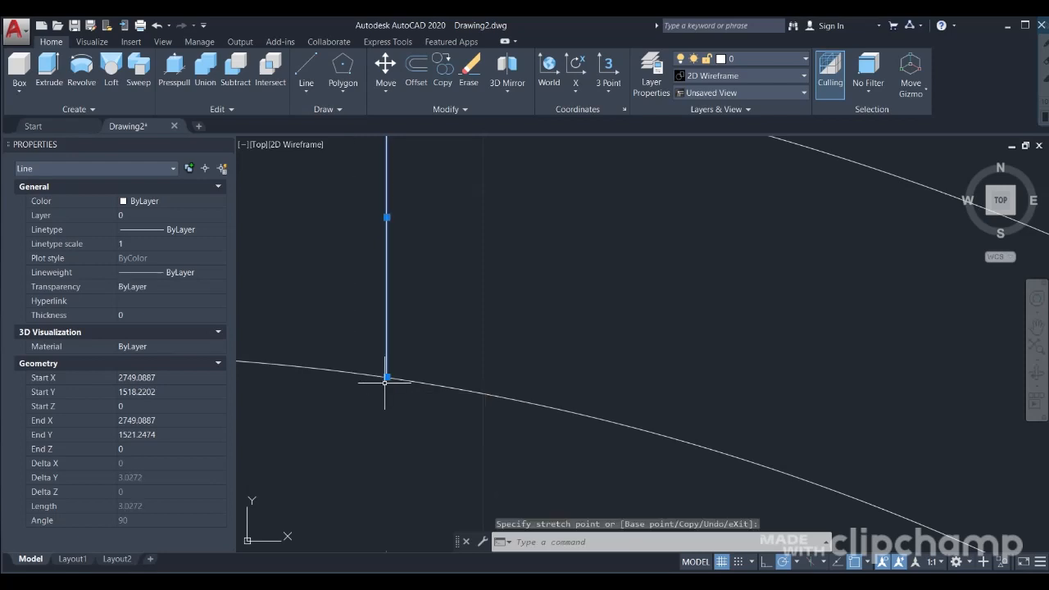
Step: Examine the length and endpoint coordinates of the right and left short lines in turn
key("Escape")
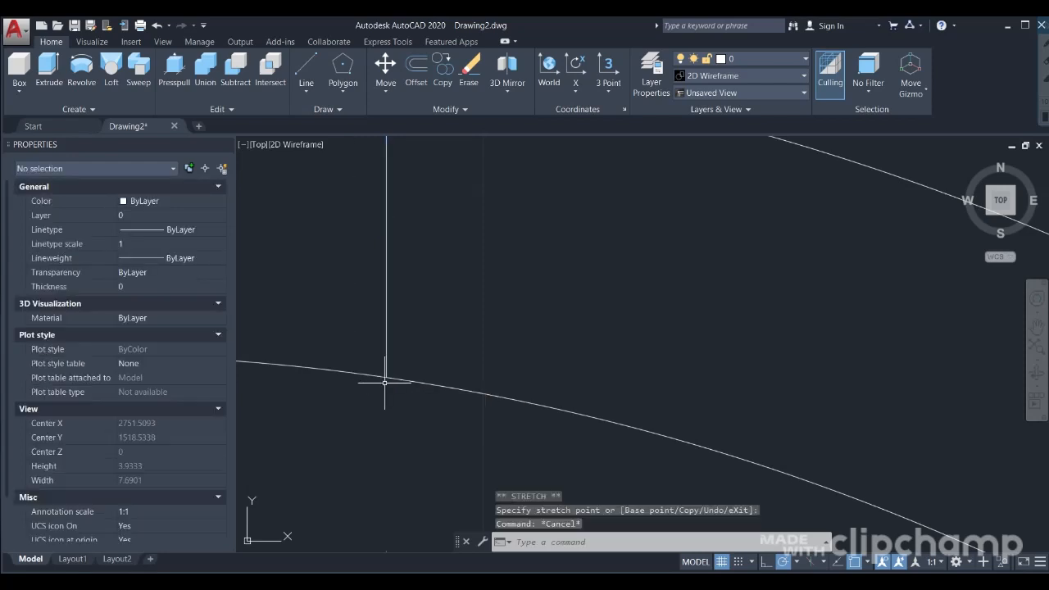
scroll(385, 382, "up", 3)
scroll(385, 376, "down", 10)
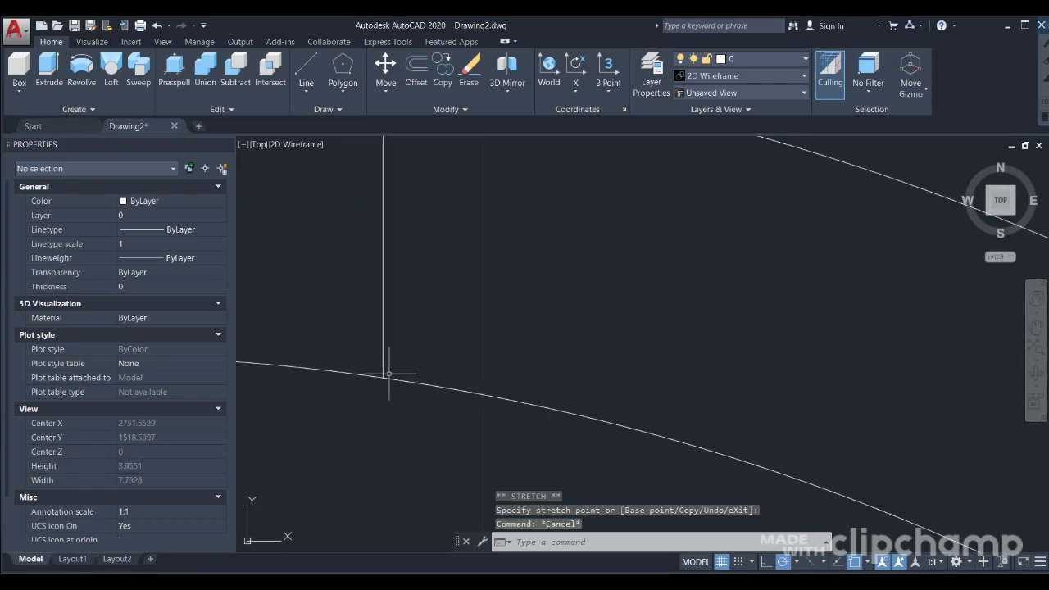
scroll(359, 346, "up", 4)
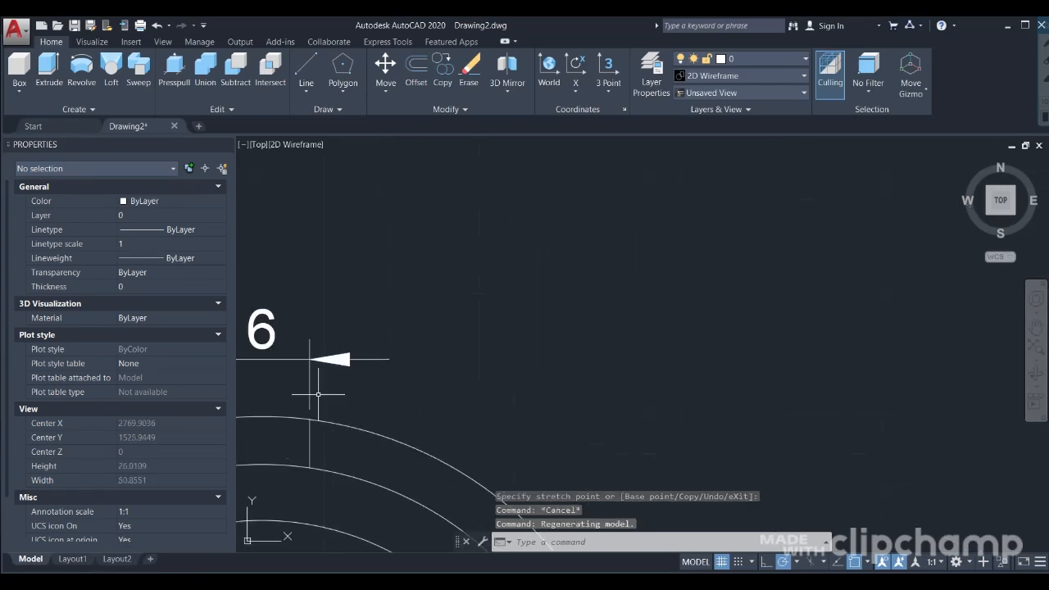
left_click(310, 423)
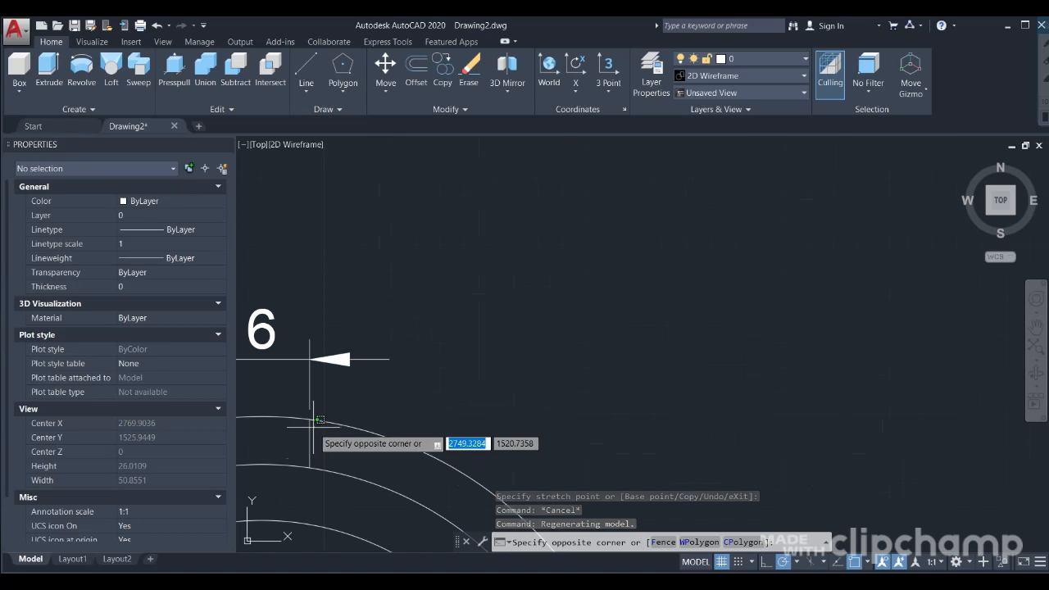
left_click(305, 433)
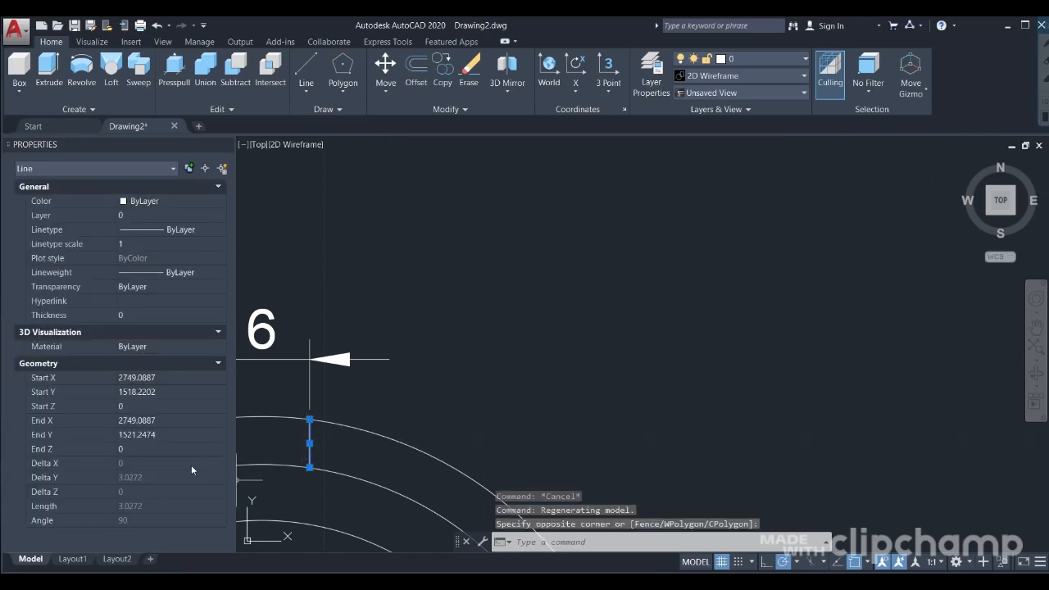
middle_click_drag(283, 488, 422, 487)
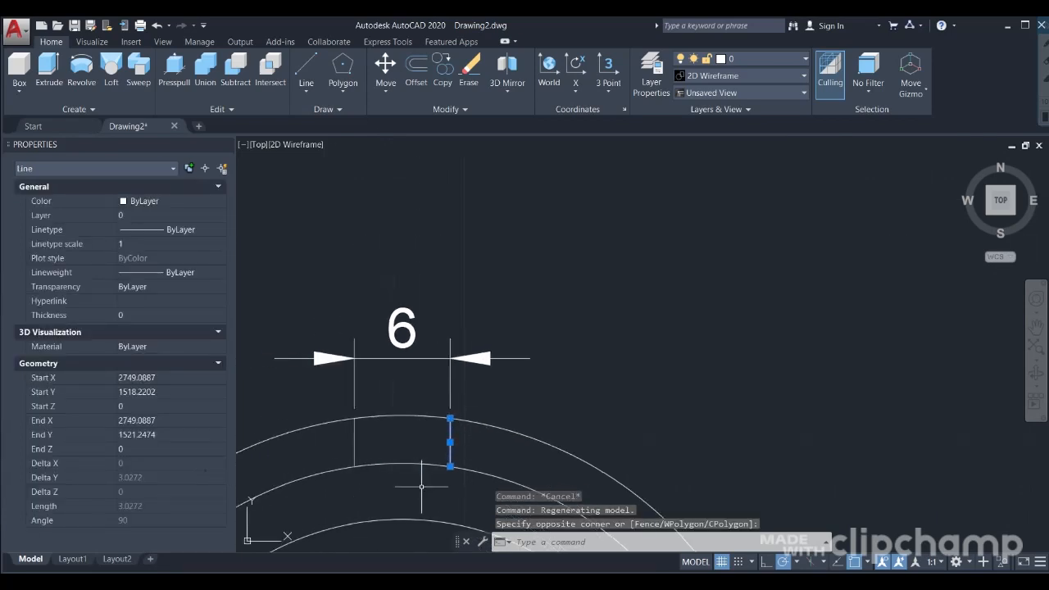
left_click(355, 451)
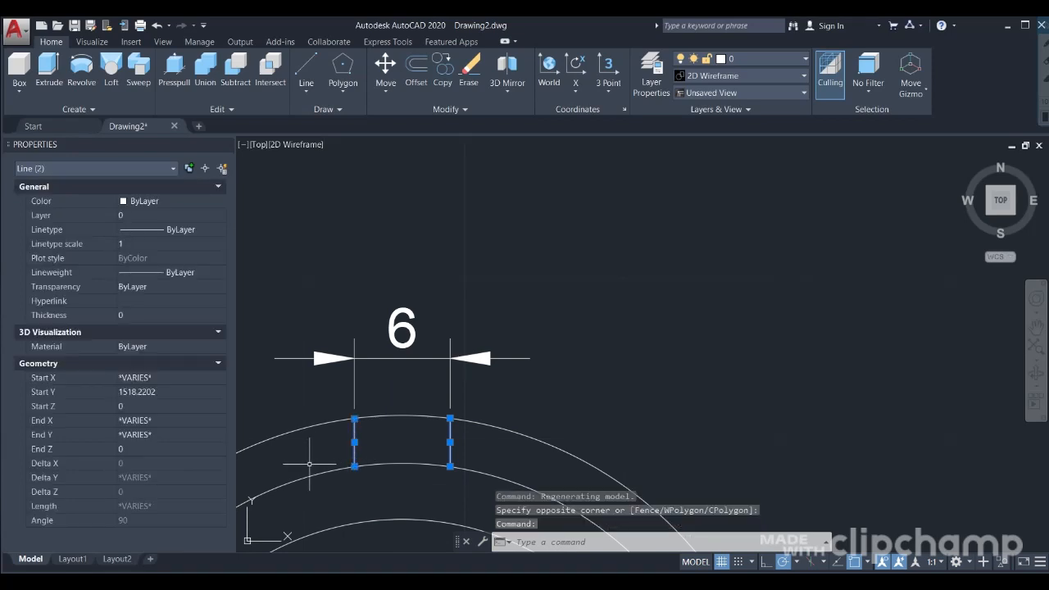
key("Escape")
left_click(355, 440)
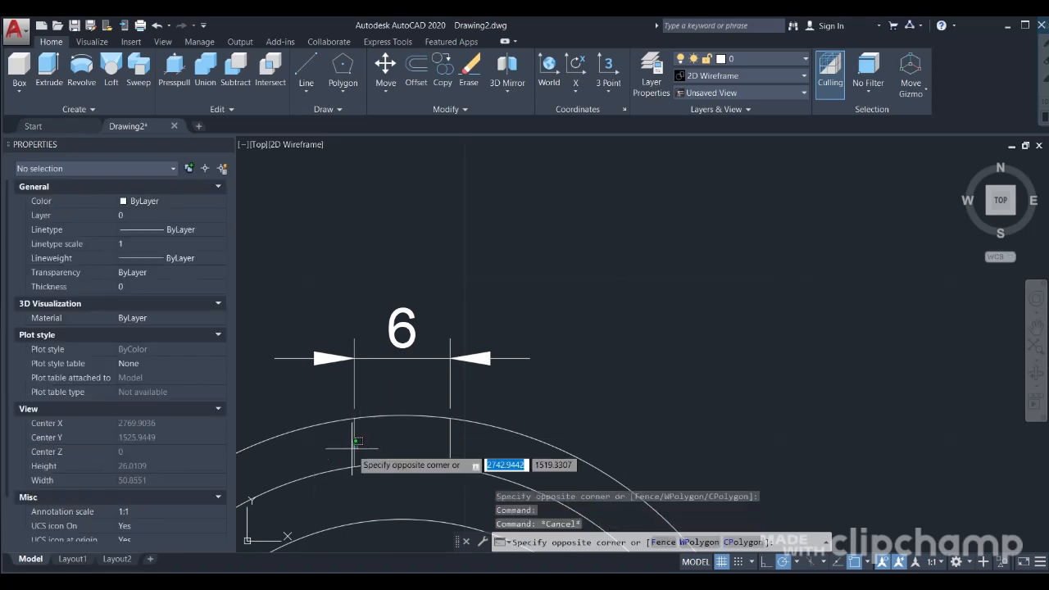
left_click(353, 441)
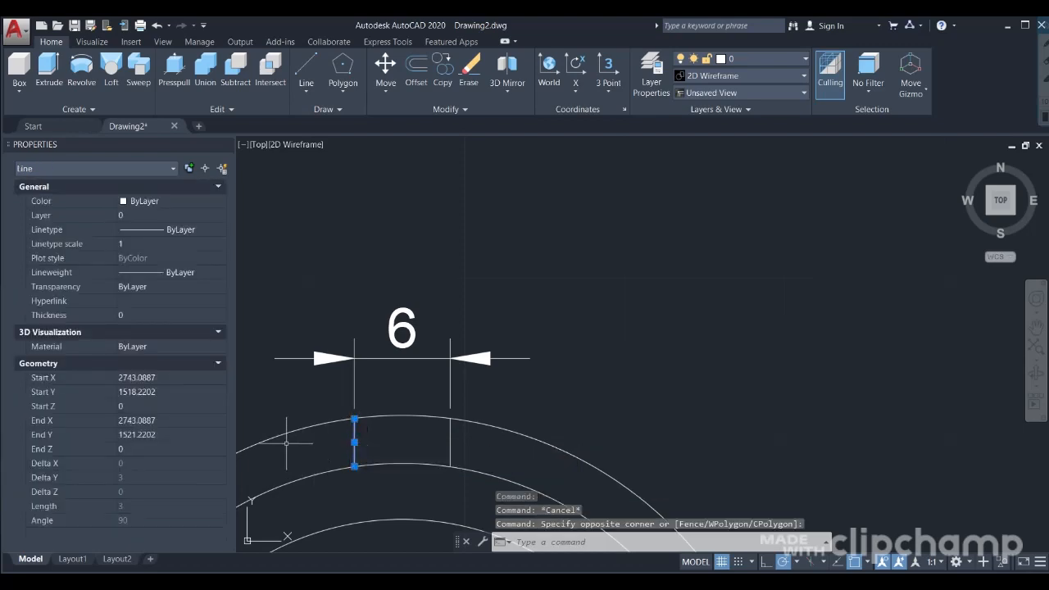
key("Escape")
Step: Examine how the ends of both short lines meet the second-largest and outermost circles
scroll(393, 459, "up", 4)
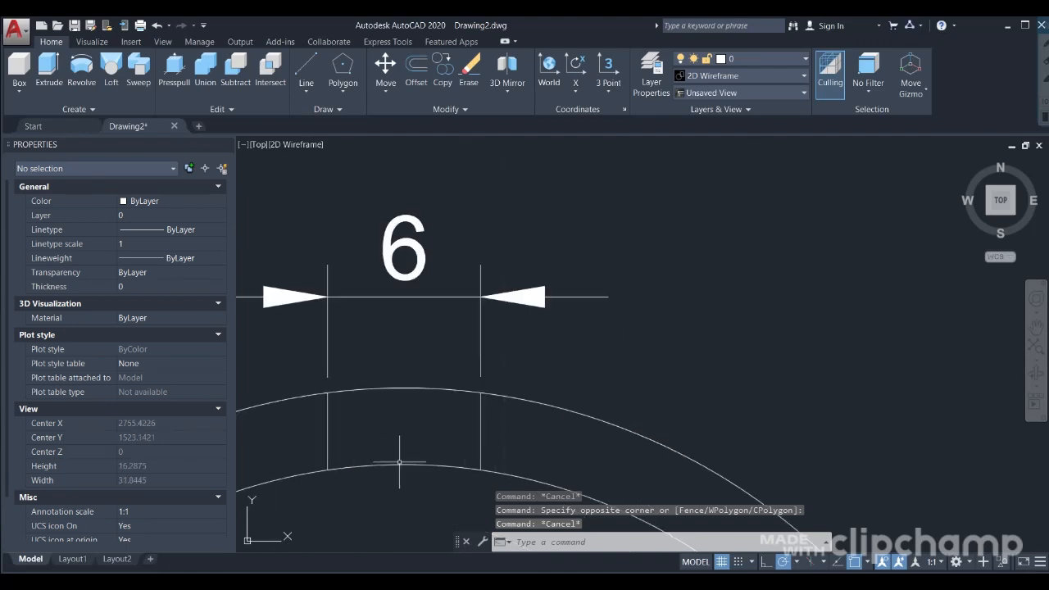
scroll(383, 442, "down", 3)
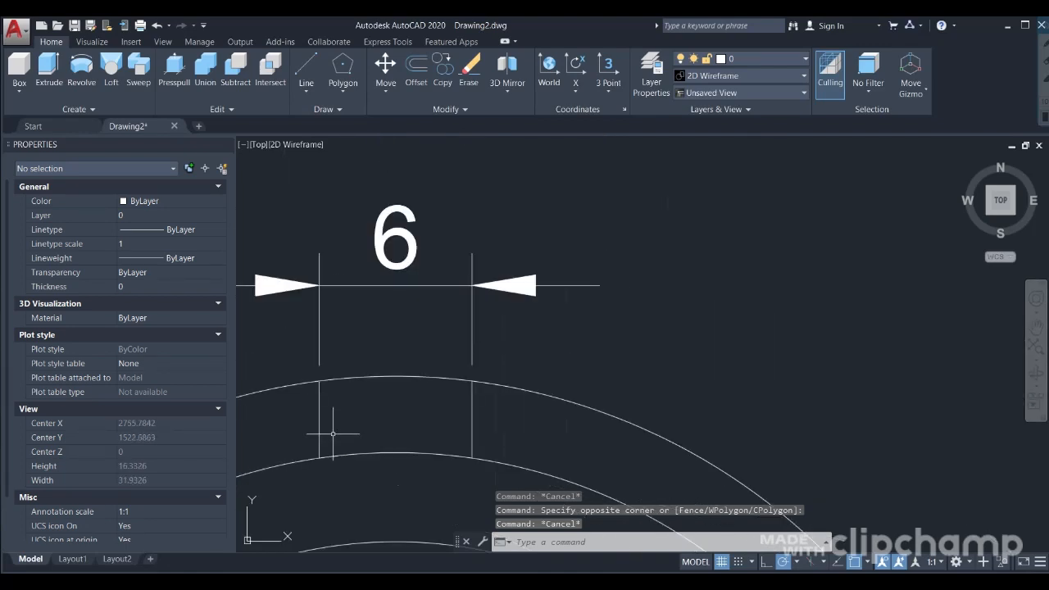
scroll(275, 461, "up", 4)
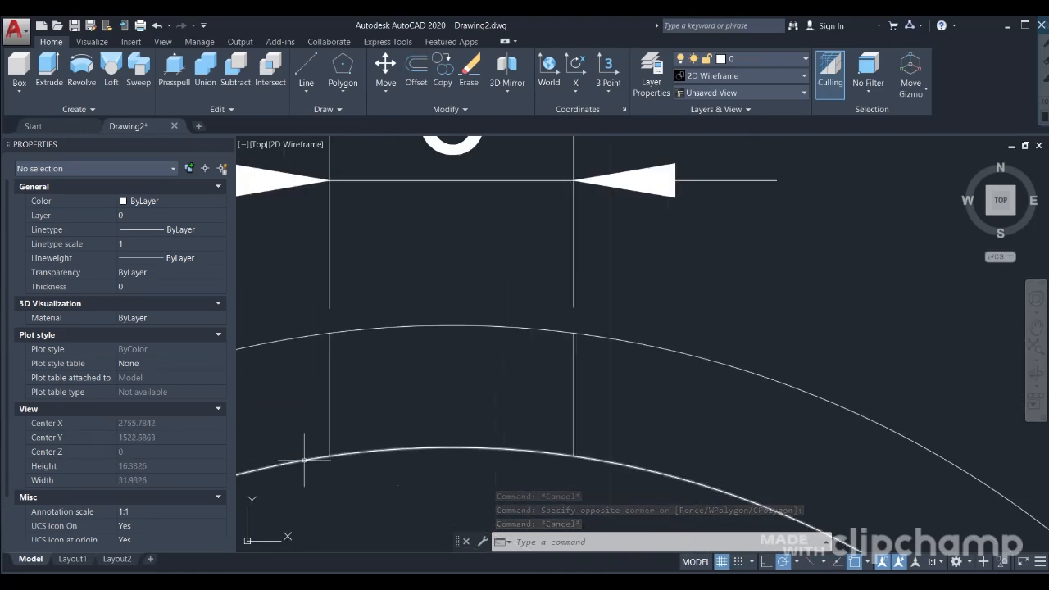
scroll(323, 448, "up", 5)
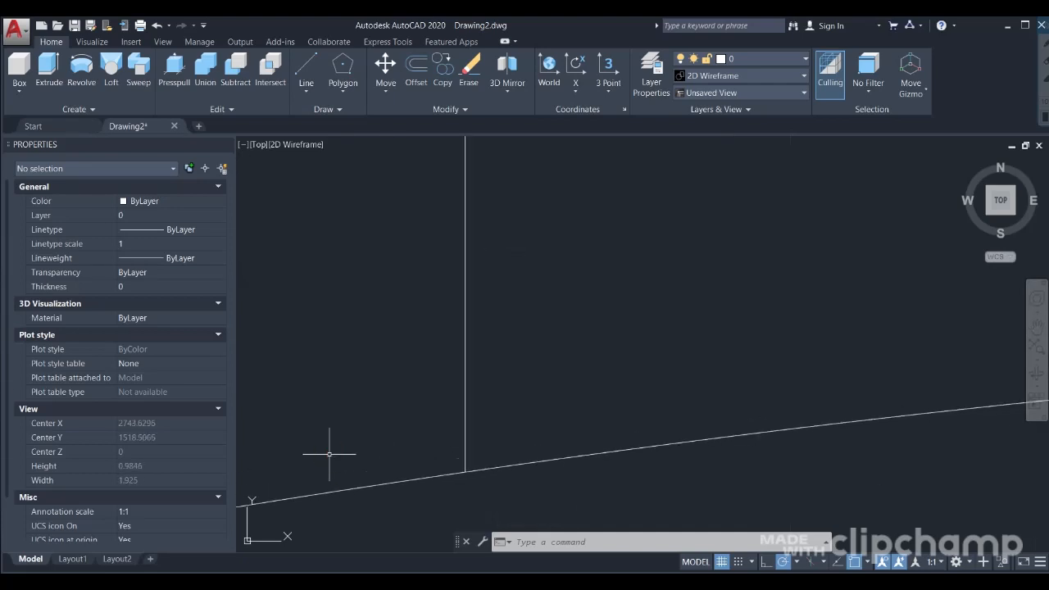
scroll(329, 454, "down", 6)
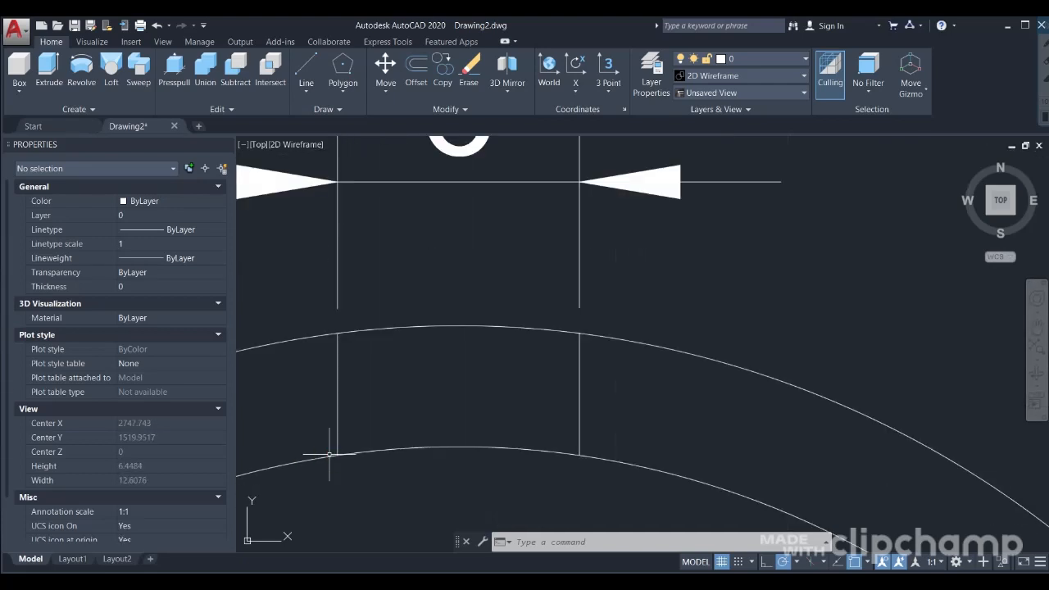
scroll(326, 457, "down", 2)
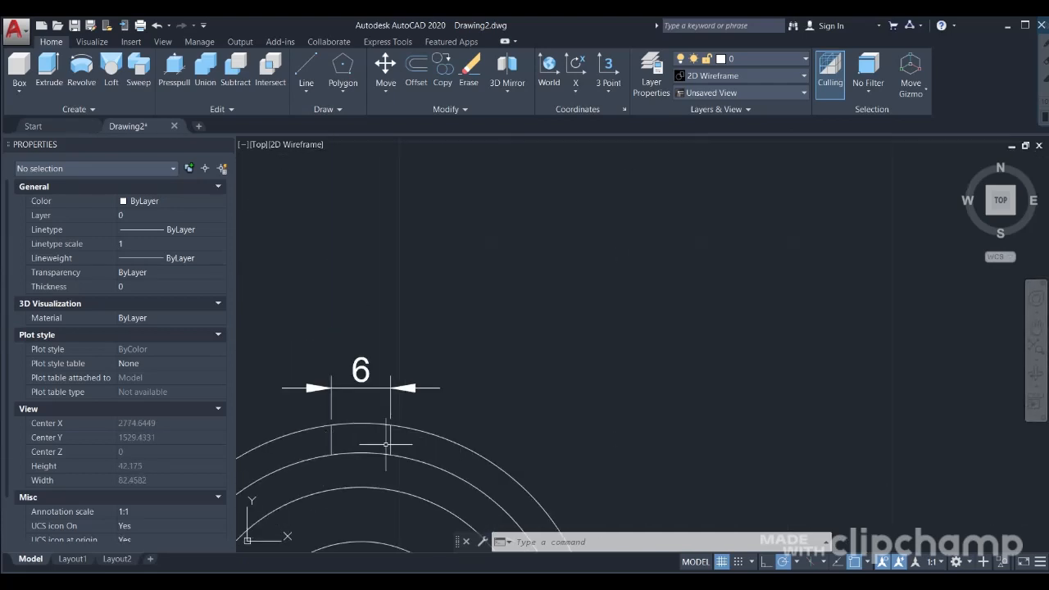
scroll(385, 445, "up", 2)
scroll(386, 443, "down", 5)
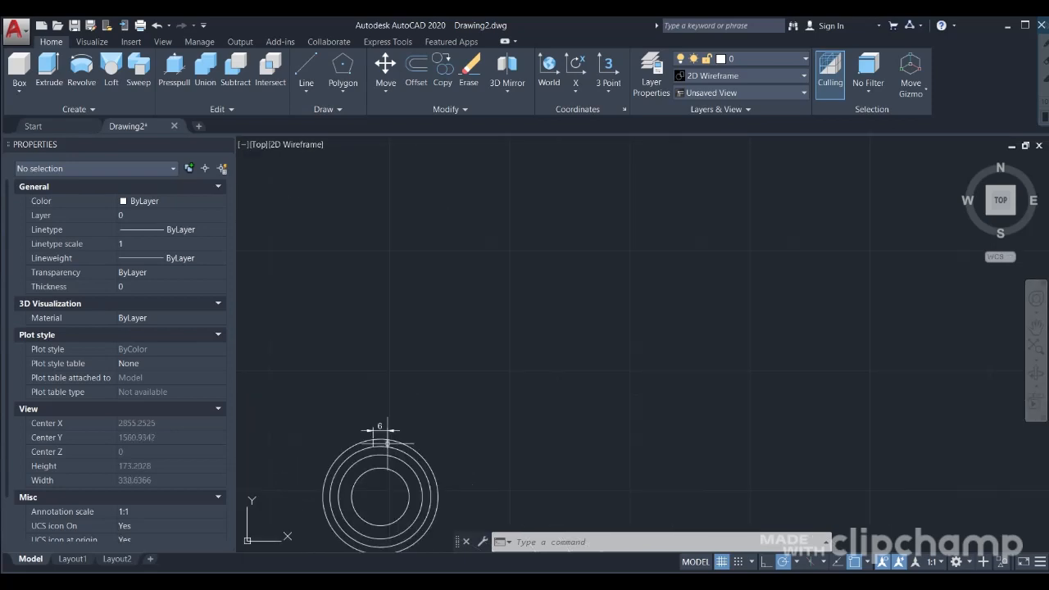
Step: Undo the dimension, the stretches, moves and offsets, and the original short line, back to the bare concentric circles
key("ctrl+z")
key("ctrl+z")
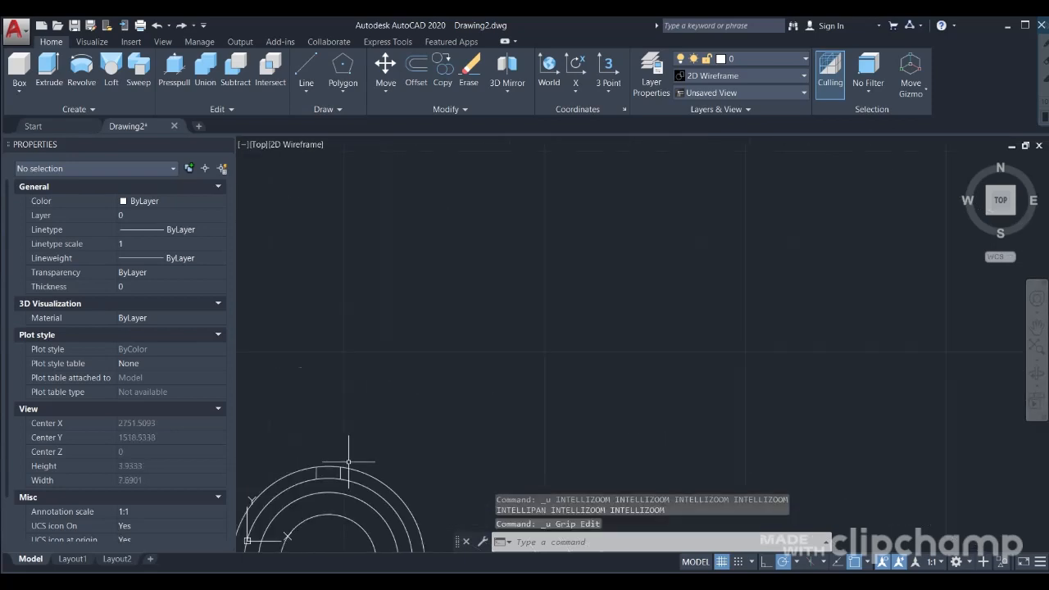
key("ctrl+z")
key("ctrl+z")
key("ctrl+z")
key("ctrl+z")
key("ctrl+z")
key("ctrl+z")
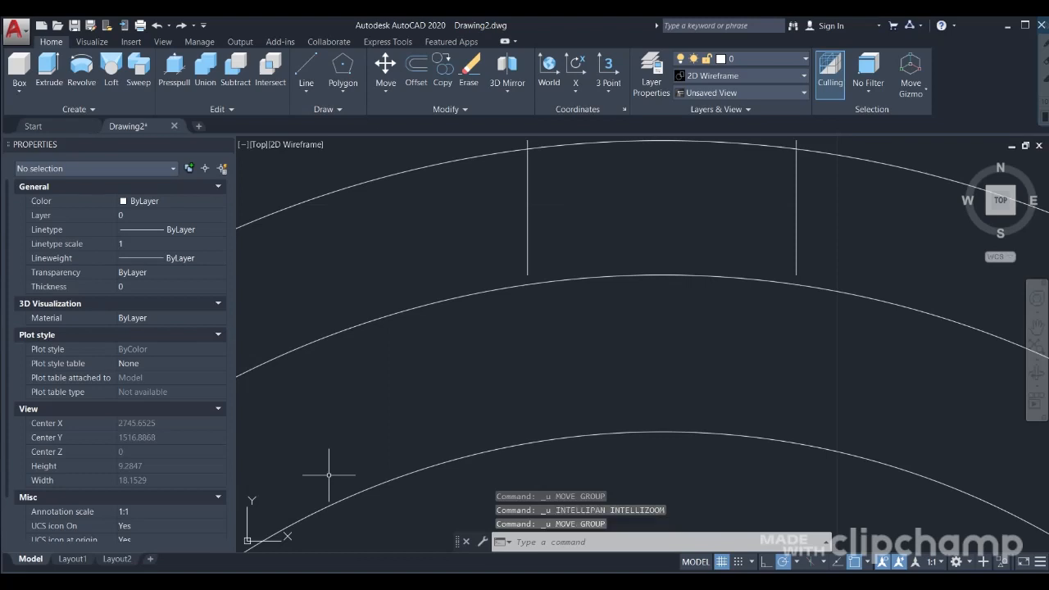
key("ctrl+z")
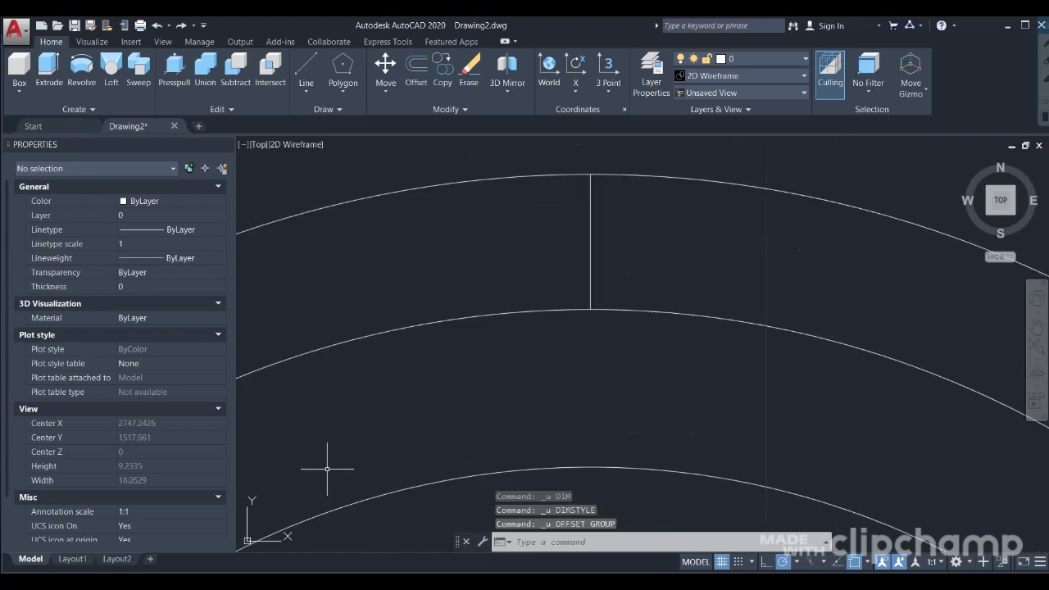
scroll(327, 469, "down", 8)
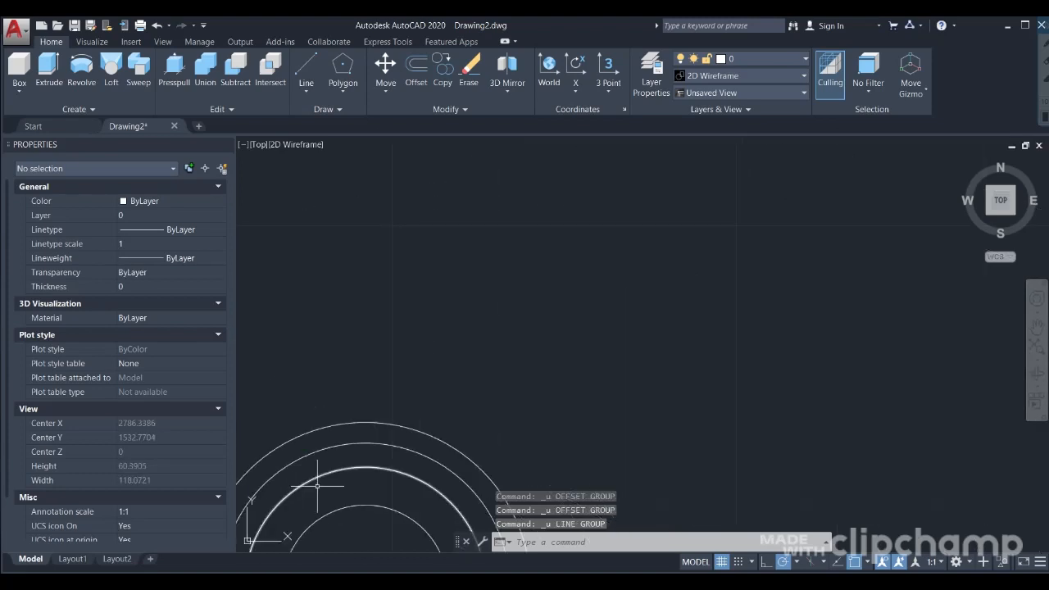
Step: Draw a vertical line from the circles' common center up to the top quadrant of the outermost circle
middle_click_drag(359, 526, 370, 276)
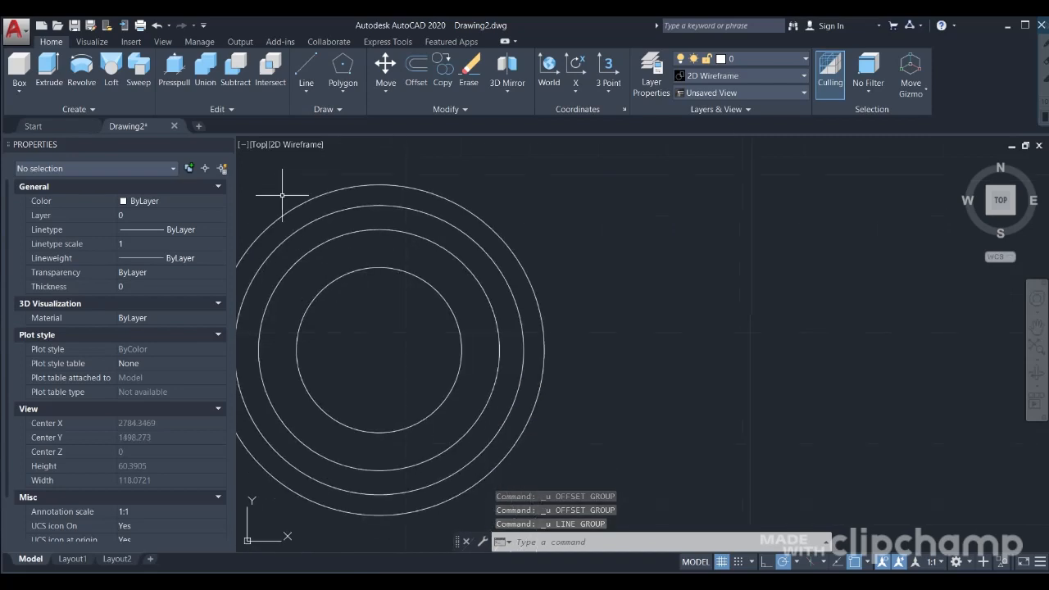
left_click(314, 62)
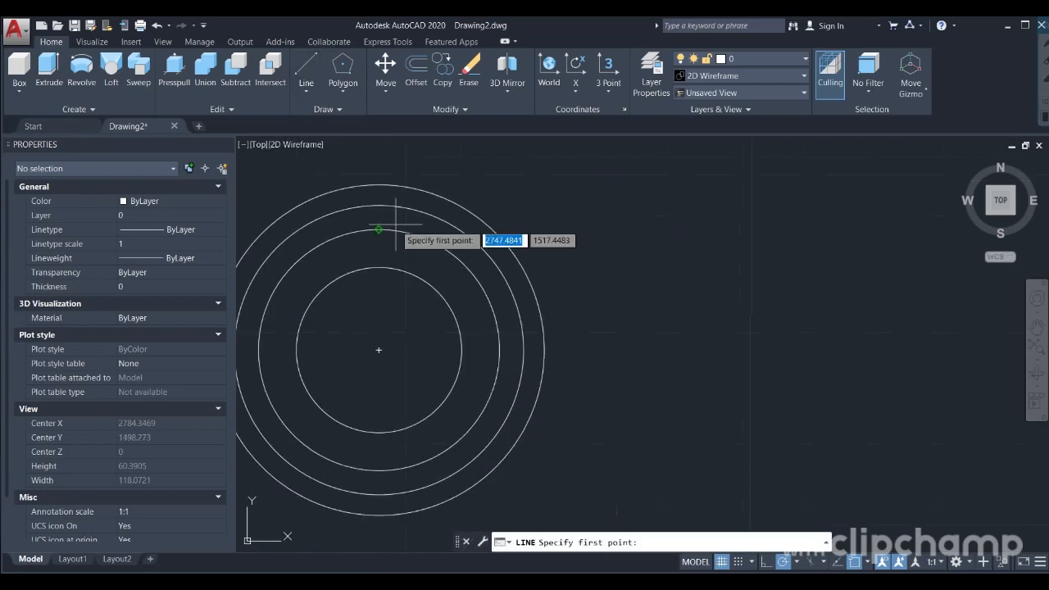
left_click(380, 350)
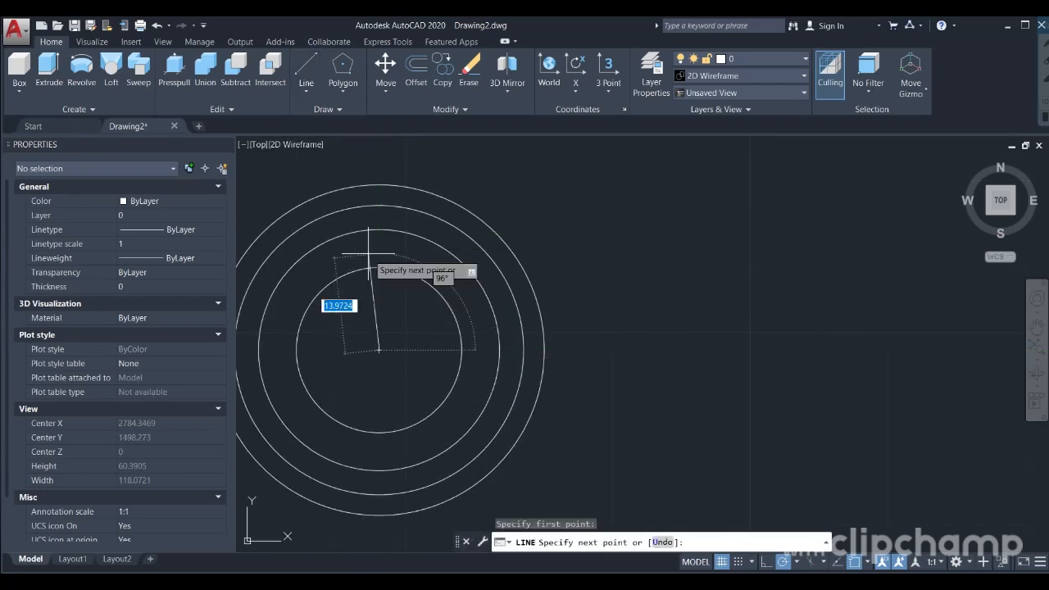
left_click(379, 186)
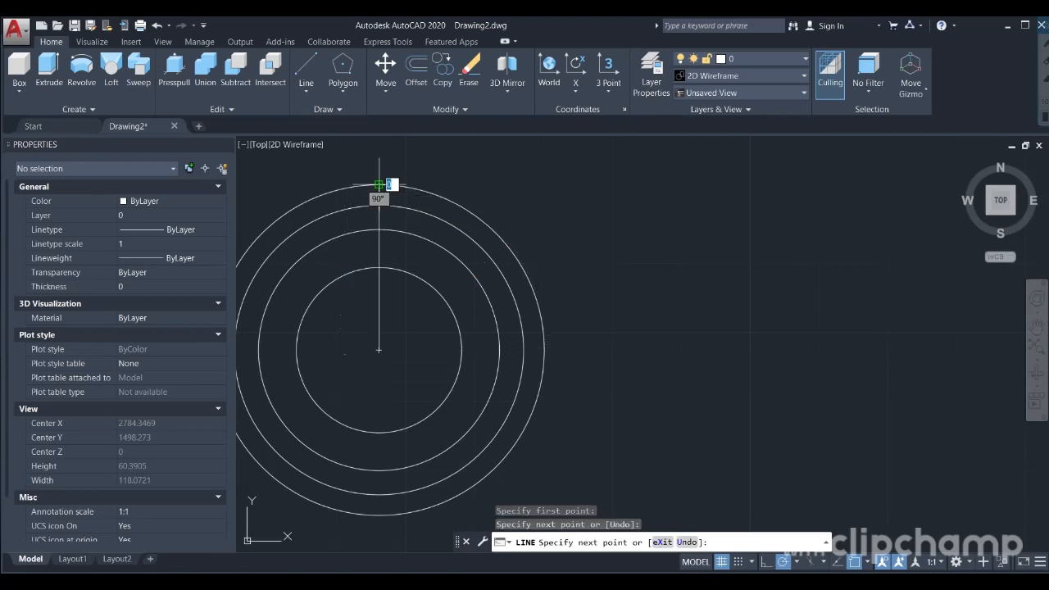
key("Escape")
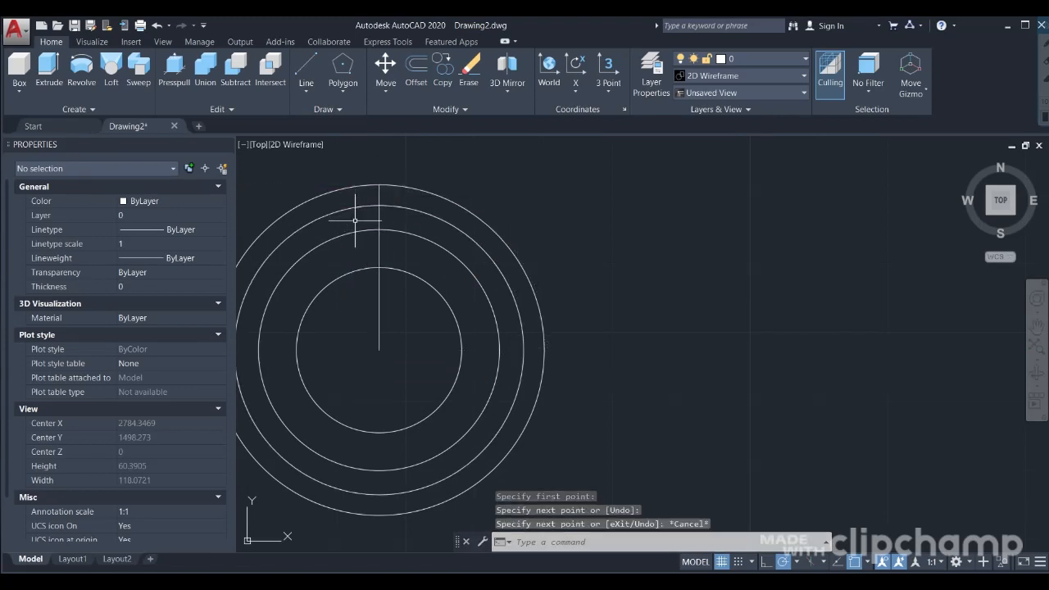
Step: Stretch the vertical line's lower end up to the top quadrant of the second-largest circle
left_click(379, 335)
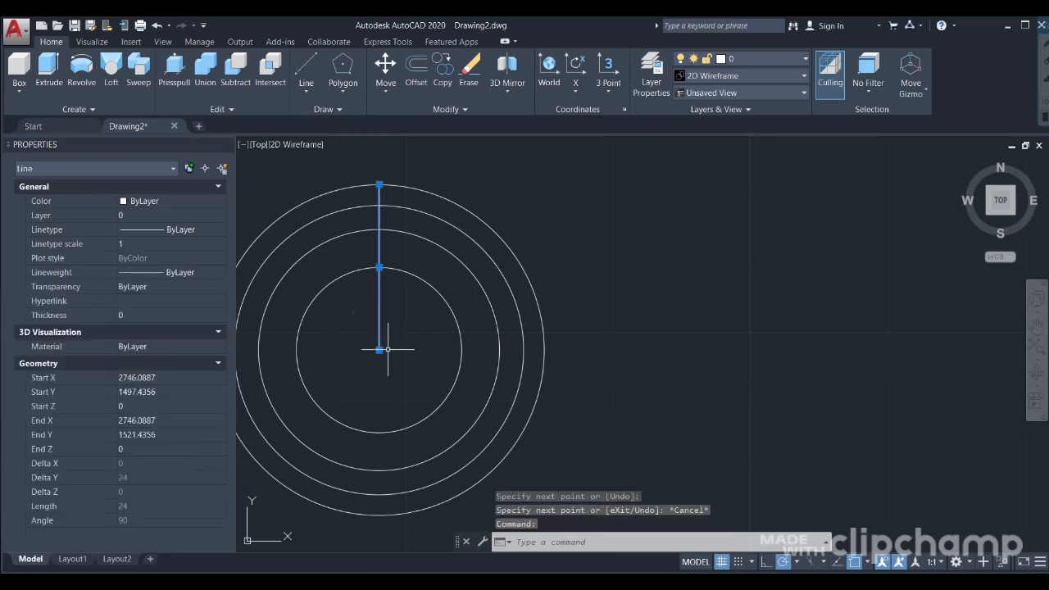
left_click(380, 350)
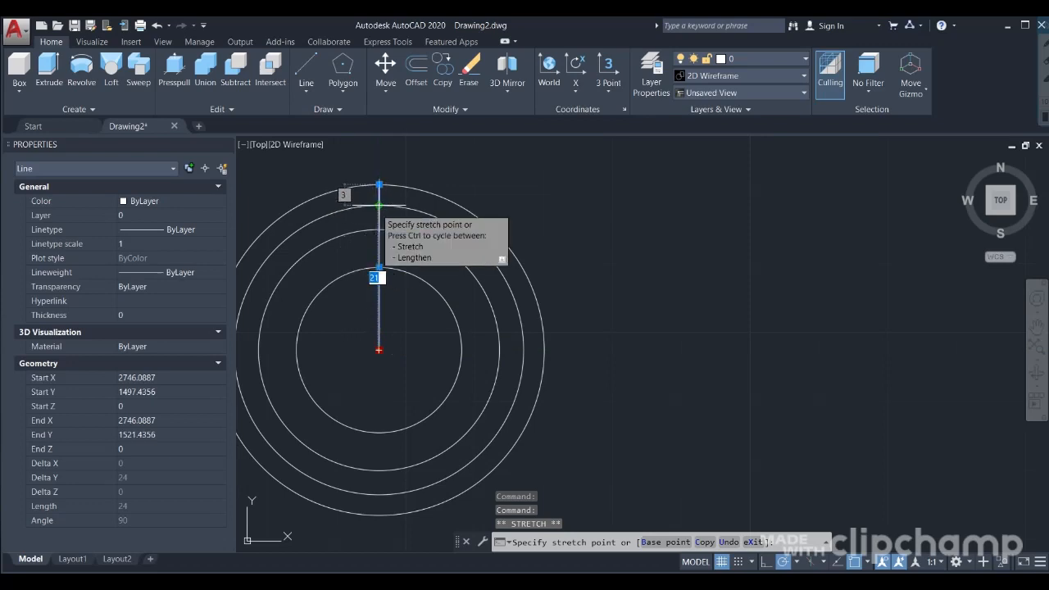
left_click(379, 205)
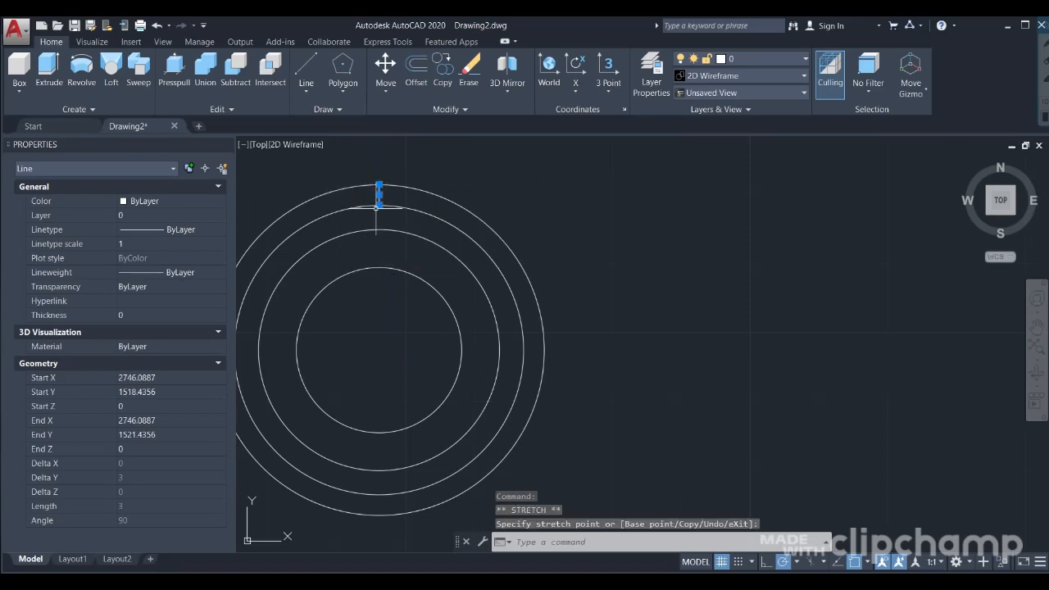
key("Escape")
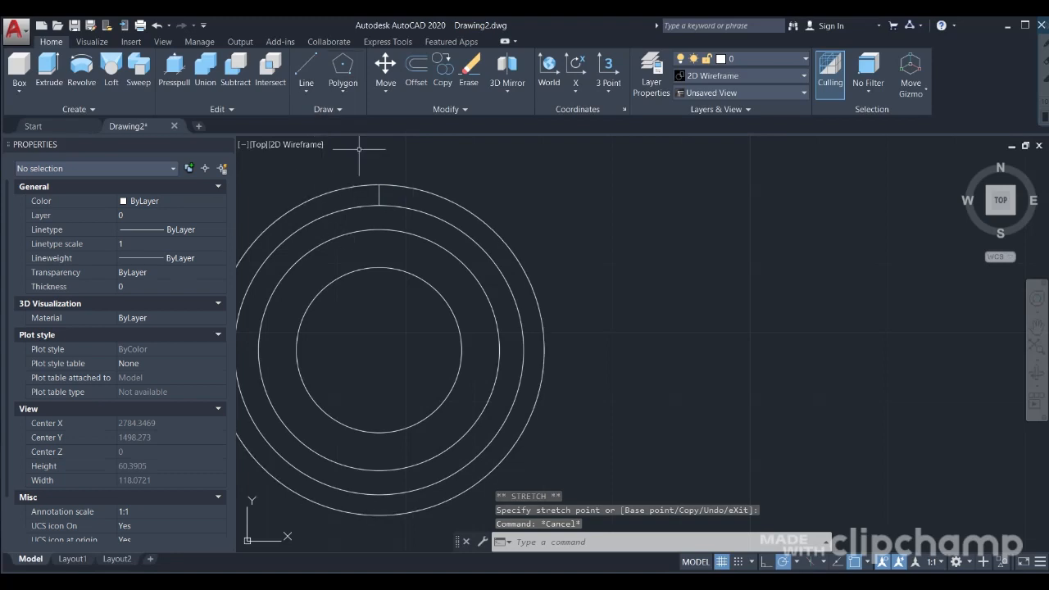
Step: Try to offset the short vertical line between the two outermost circles by 3 units
left_click(417, 82)
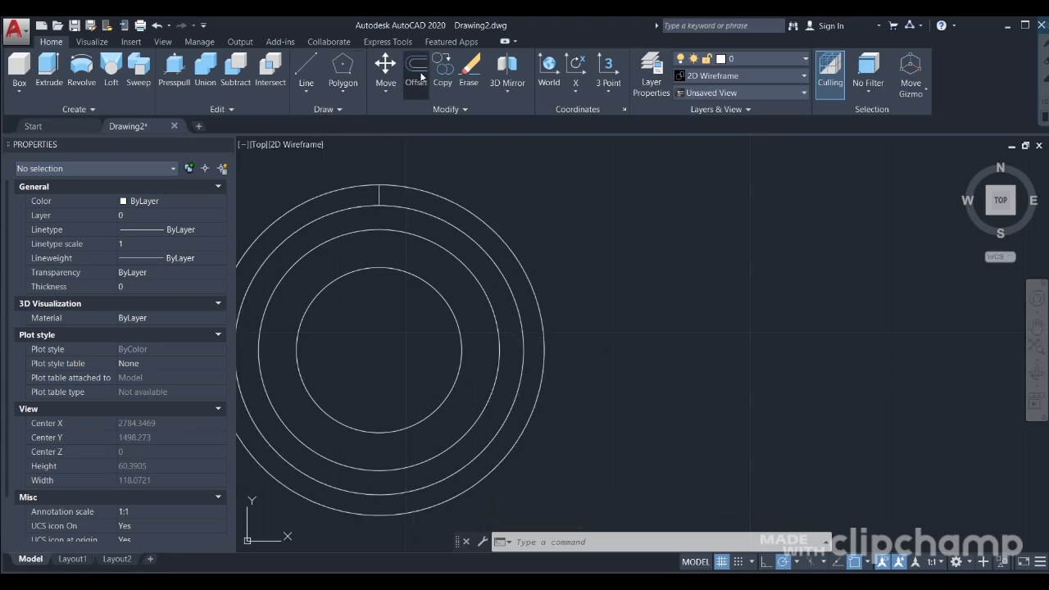
left_click(379, 206)
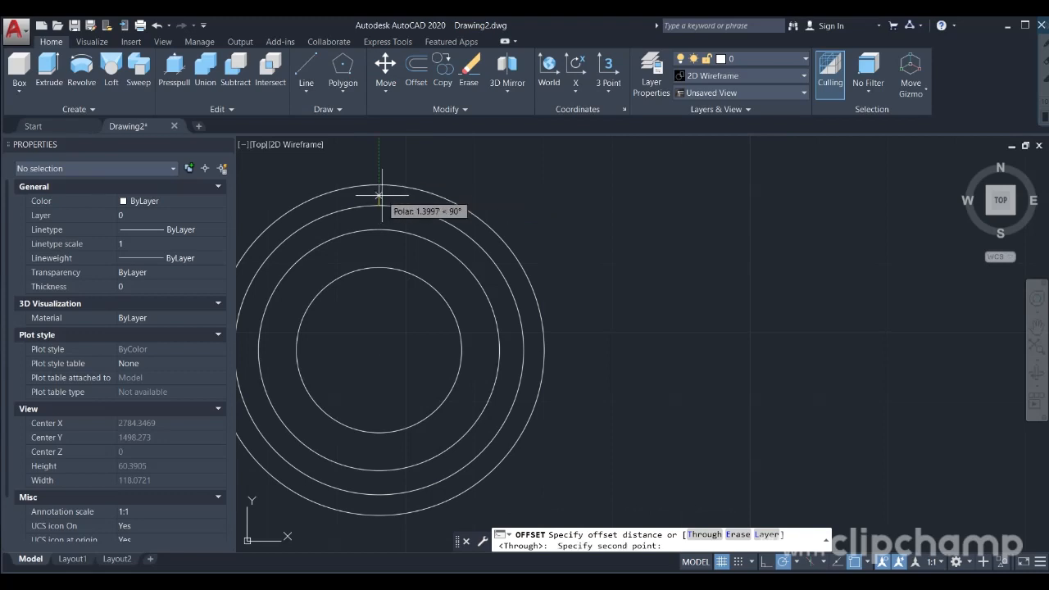
type("3")
key("Return")
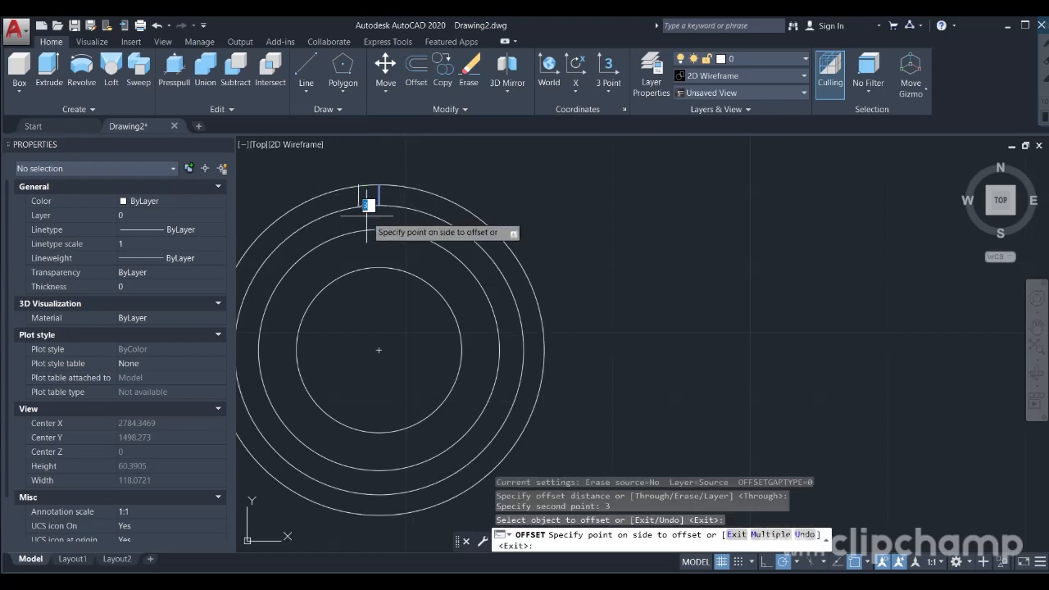
key("ctrl+z")
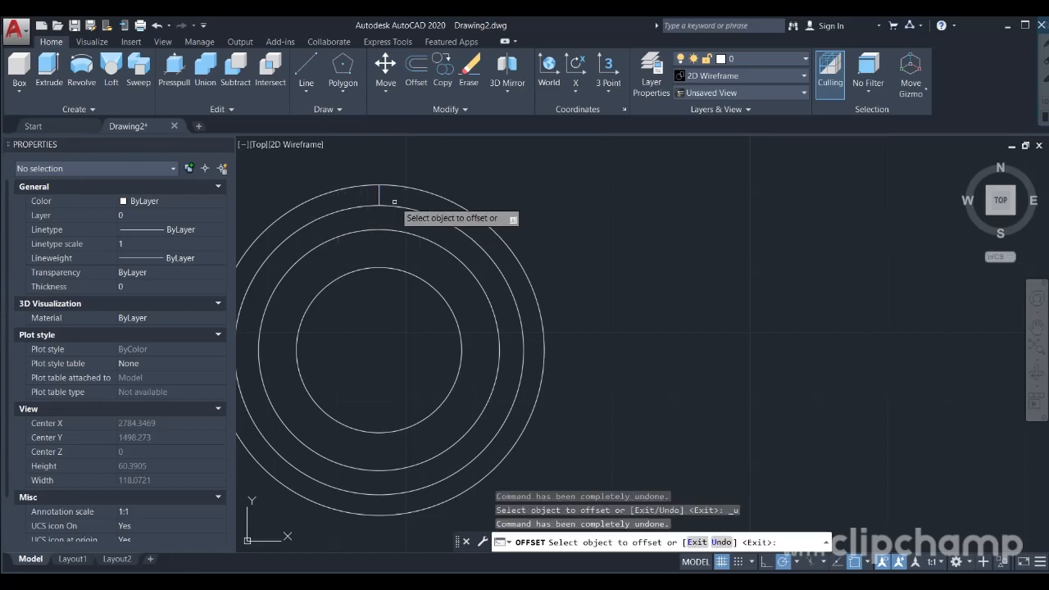
key("super")
key("Escape")
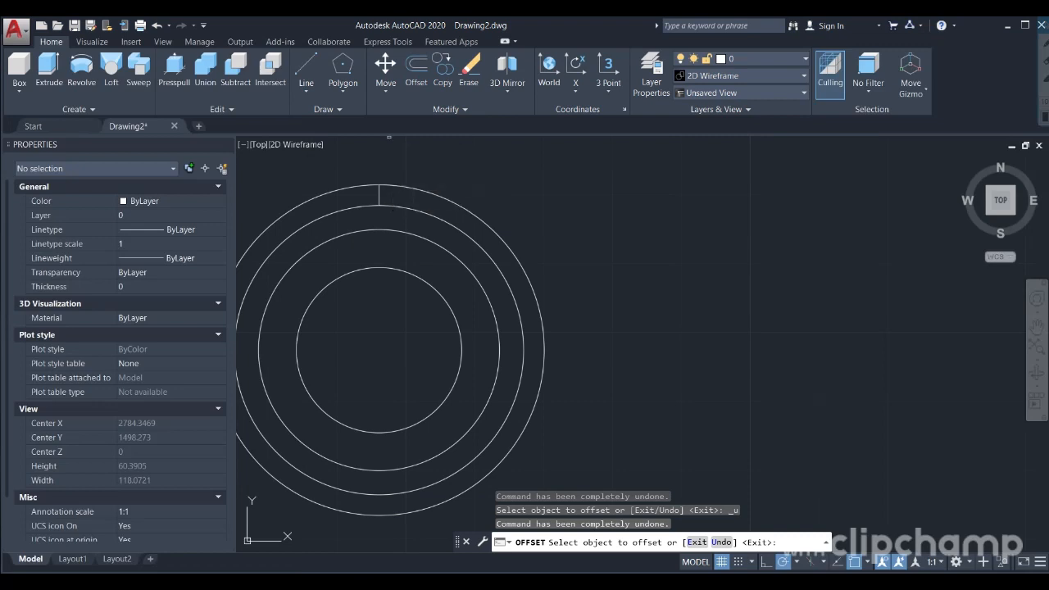
key("Escape")
key("Escape")
key("Escape")
key("Escape")
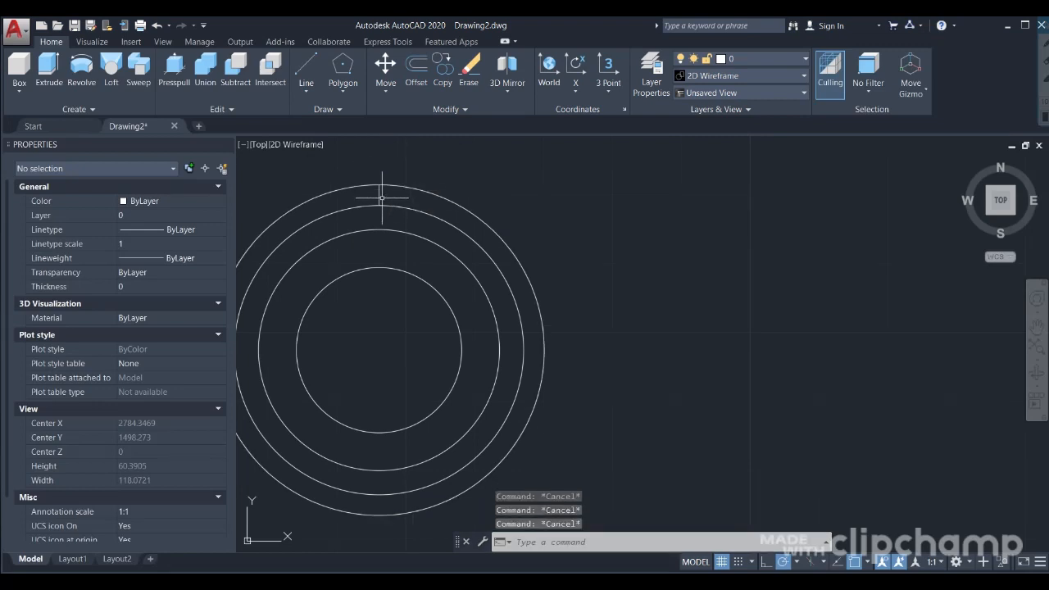
Step: Offset the short vertical line between the two outermost circles by 3 units to both its left and right sides
left_click(418, 54)
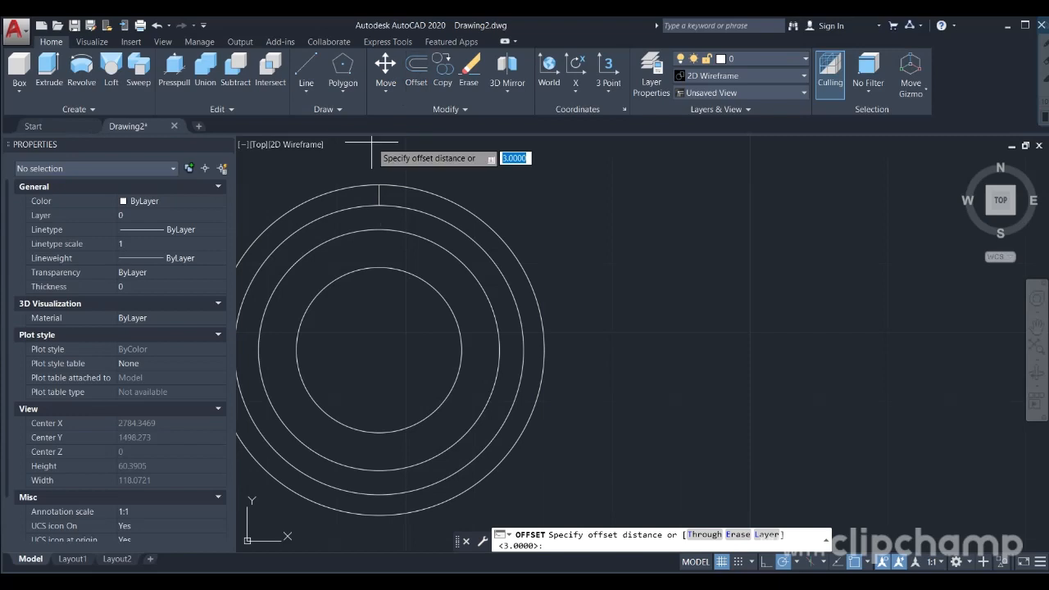
left_click(378, 186)
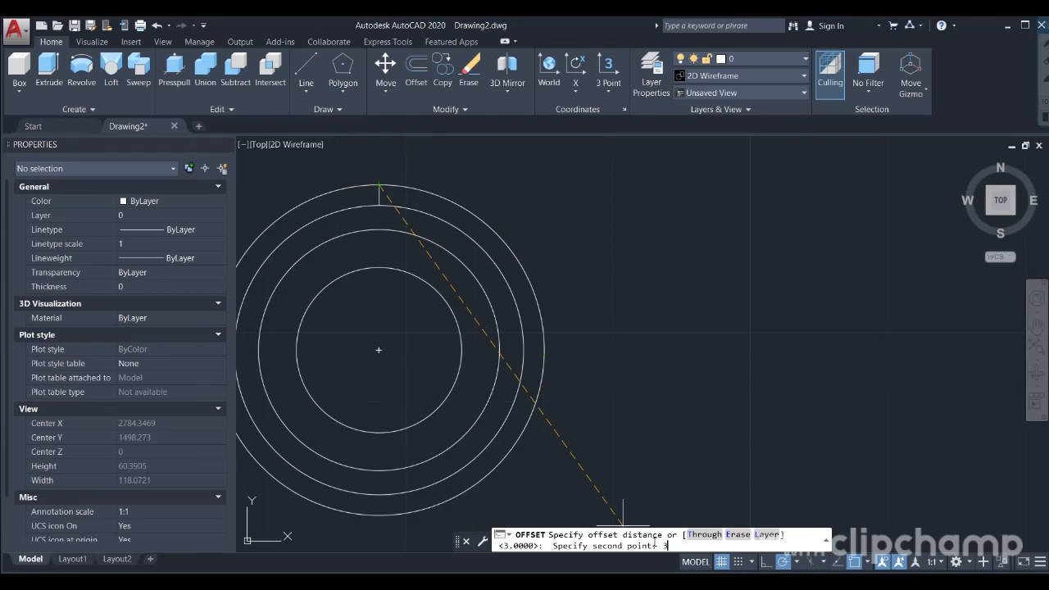
key("Return")
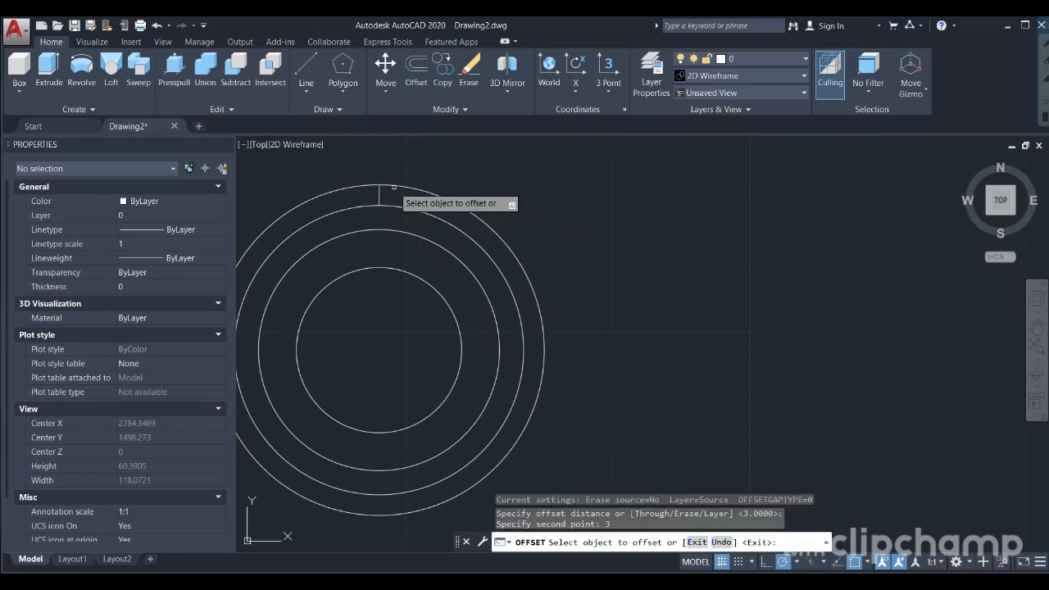
left_click(379, 188)
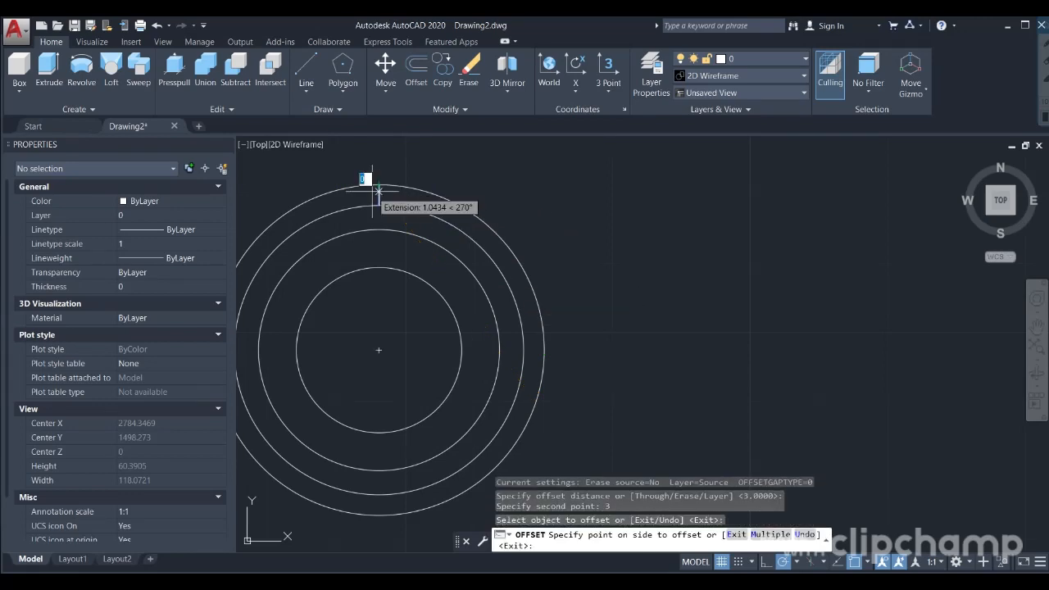
left_click(368, 196)
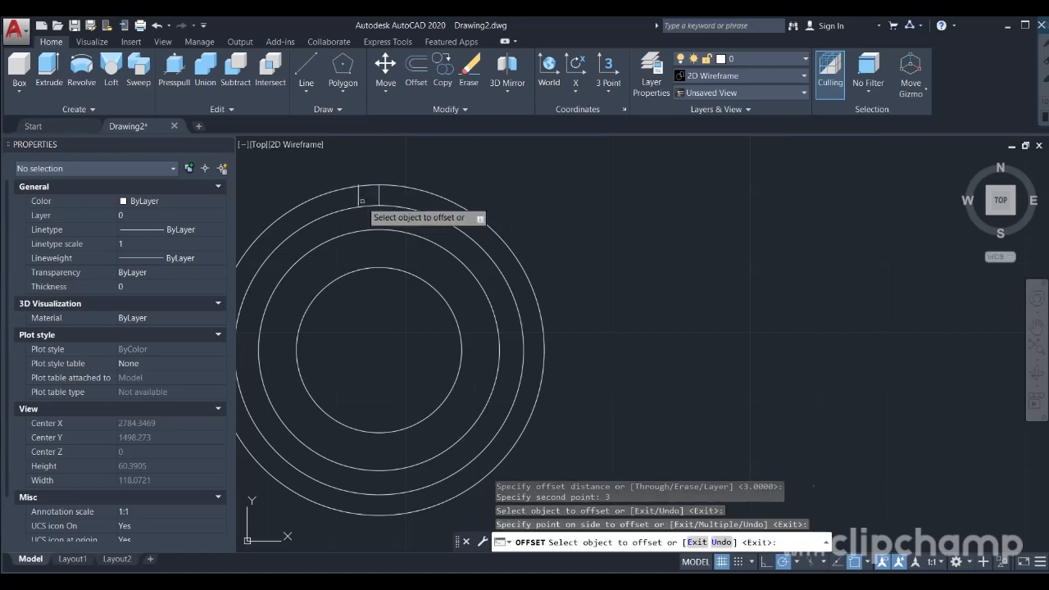
left_click(378, 194)
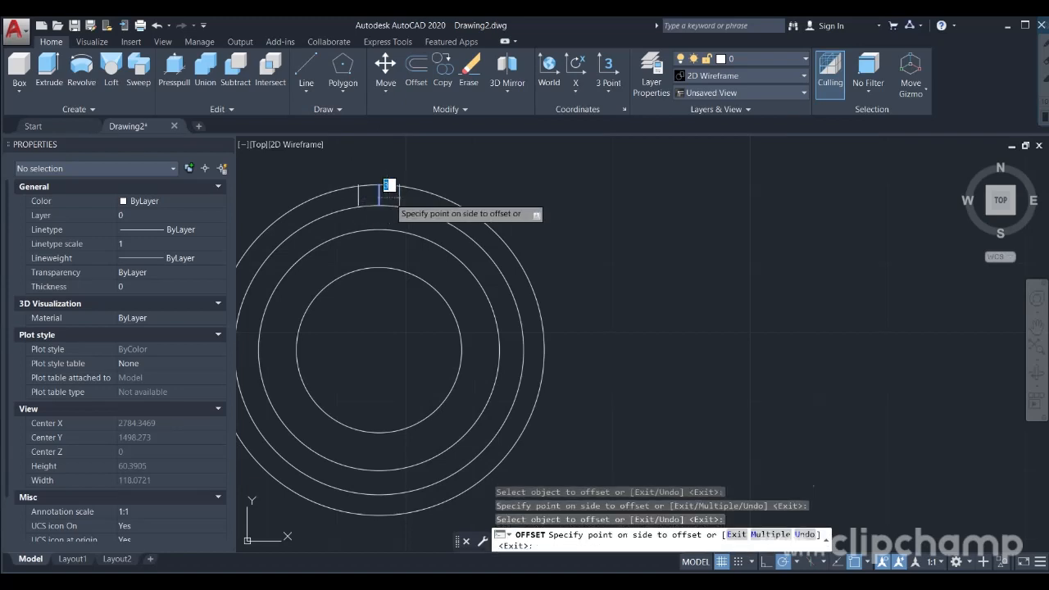
left_click(402, 189)
key("Escape")
Step: Try to move the right offset line by its lower endpoint onto the second-largest circle
scroll(397, 201, "up", 2)
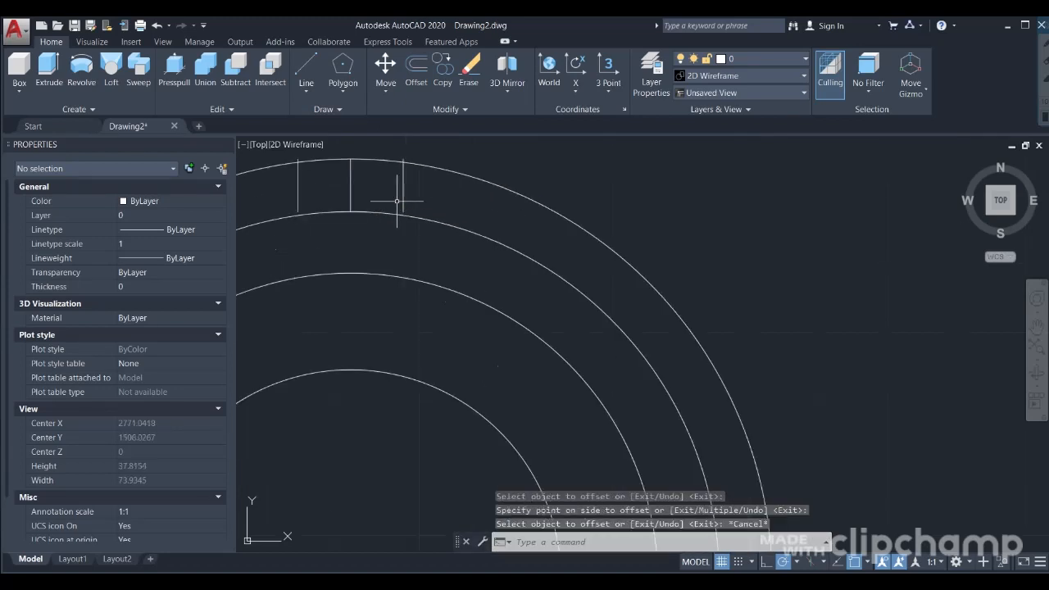
left_click(402, 199)
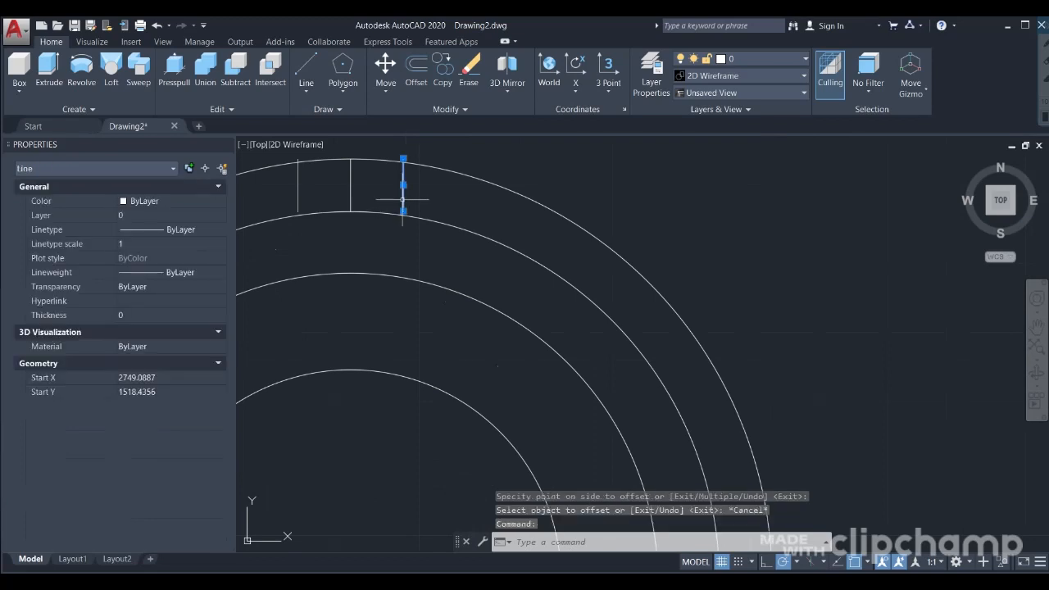
left_click(386, 66)
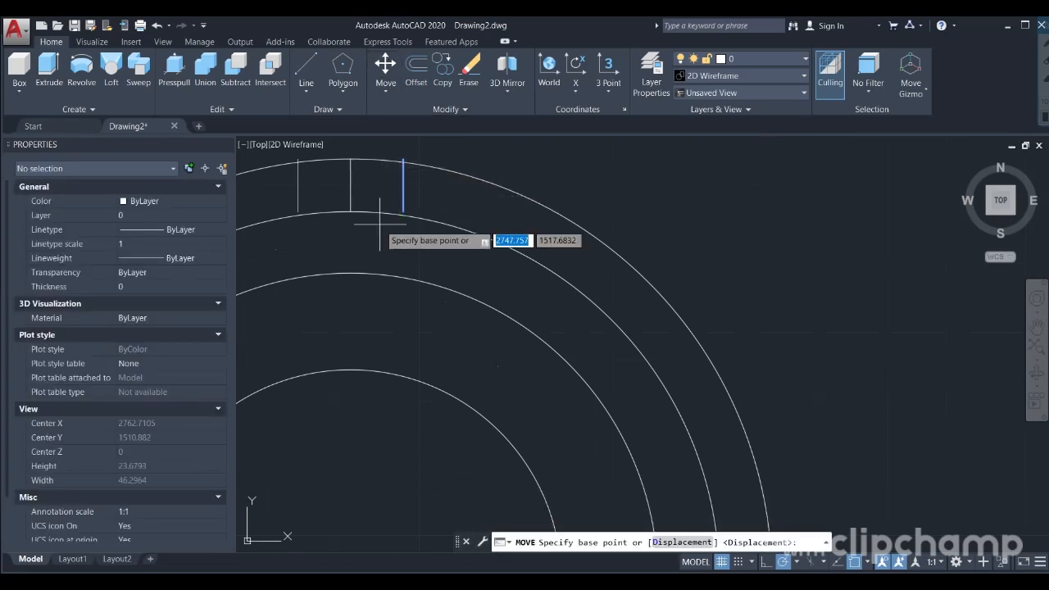
left_click(402, 211)
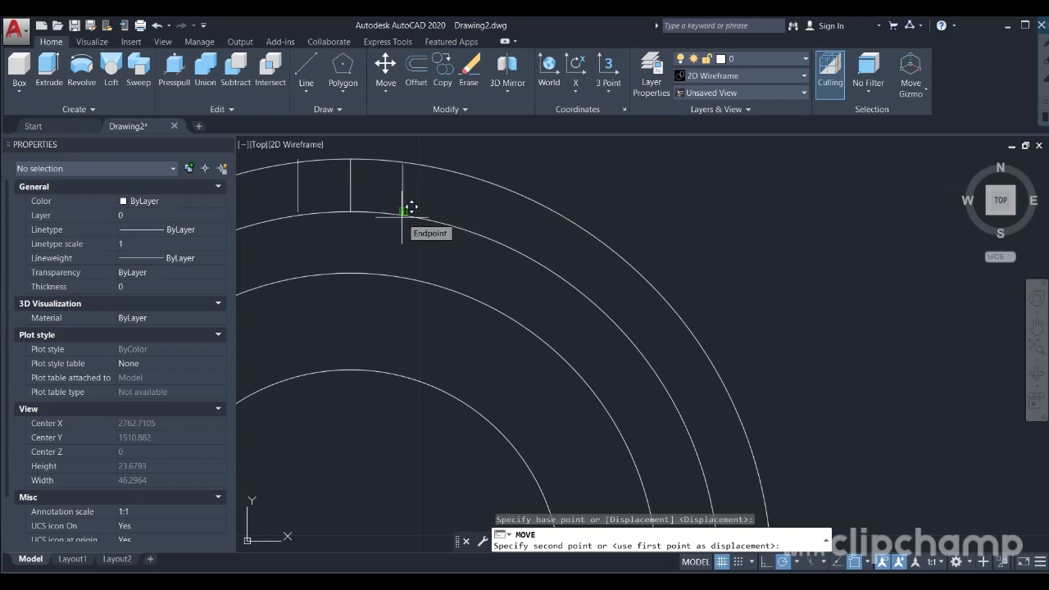
left_click(402, 210)
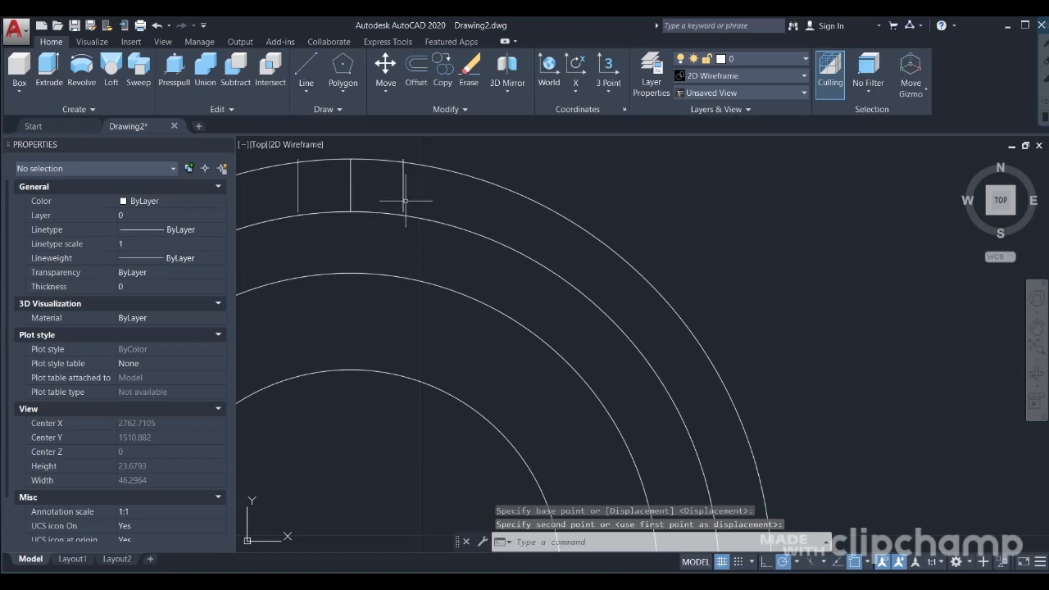
Step: Move the right offset line straight down by its upper endpoint until that end sits on the outermost circle
left_click(403, 198)
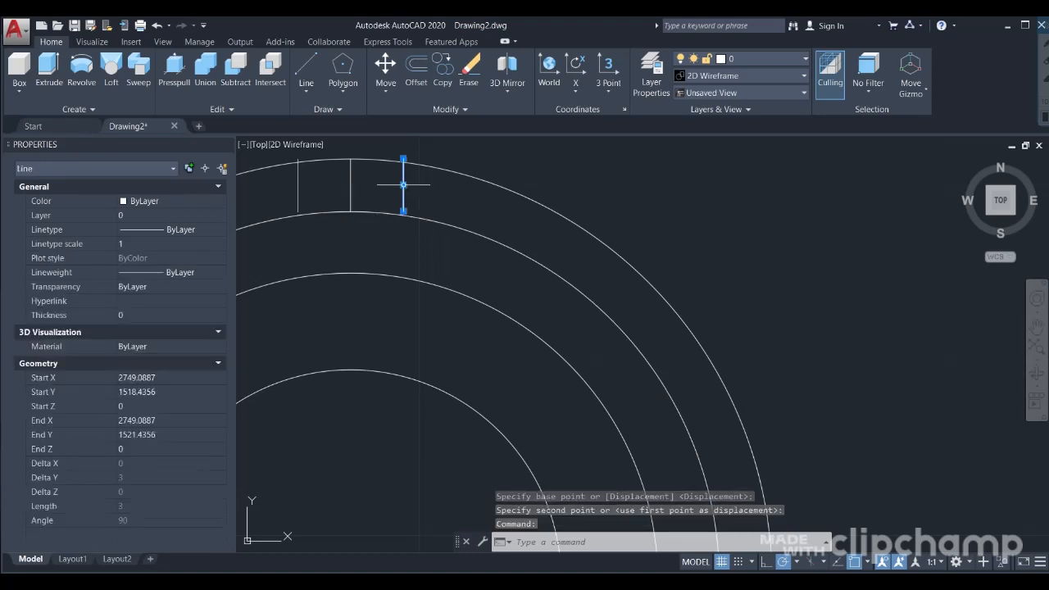
left_click(403, 185)
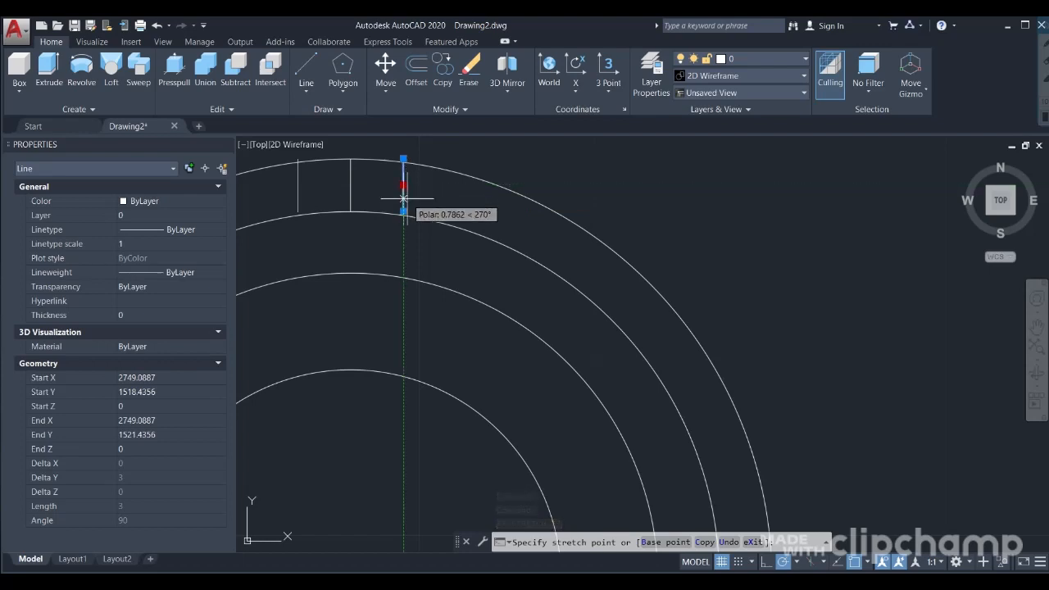
key("Escape")
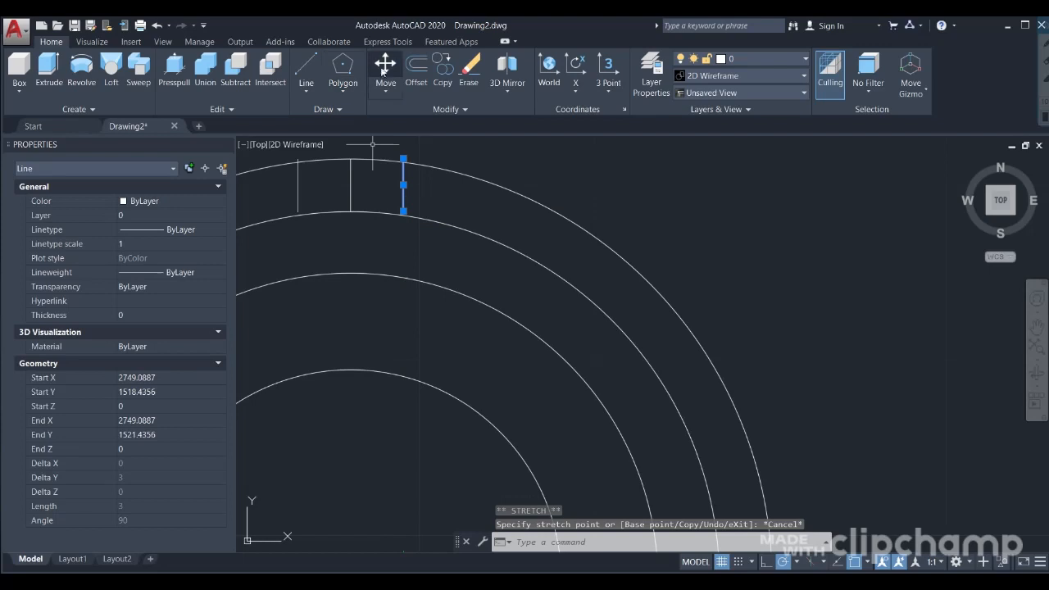
left_click(382, 80)
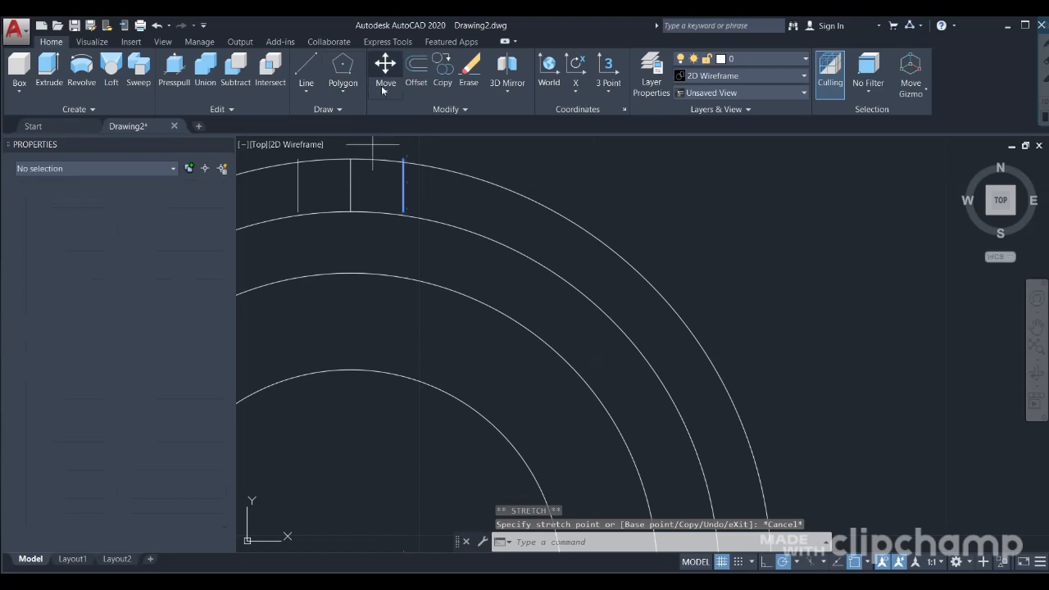
left_click(403, 161)
left_click(404, 161)
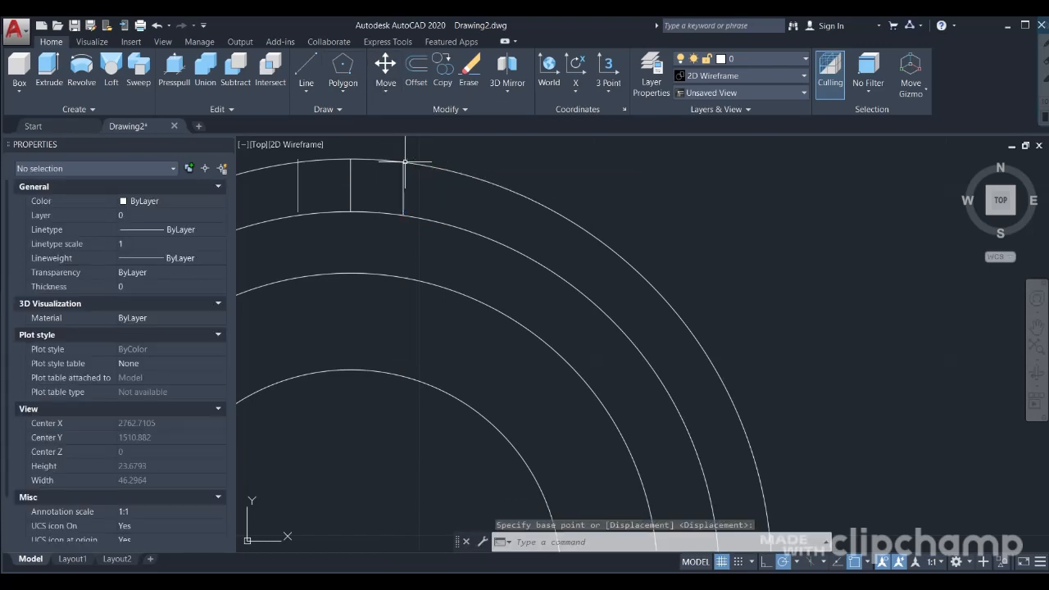
scroll(394, 187, "up", 5)
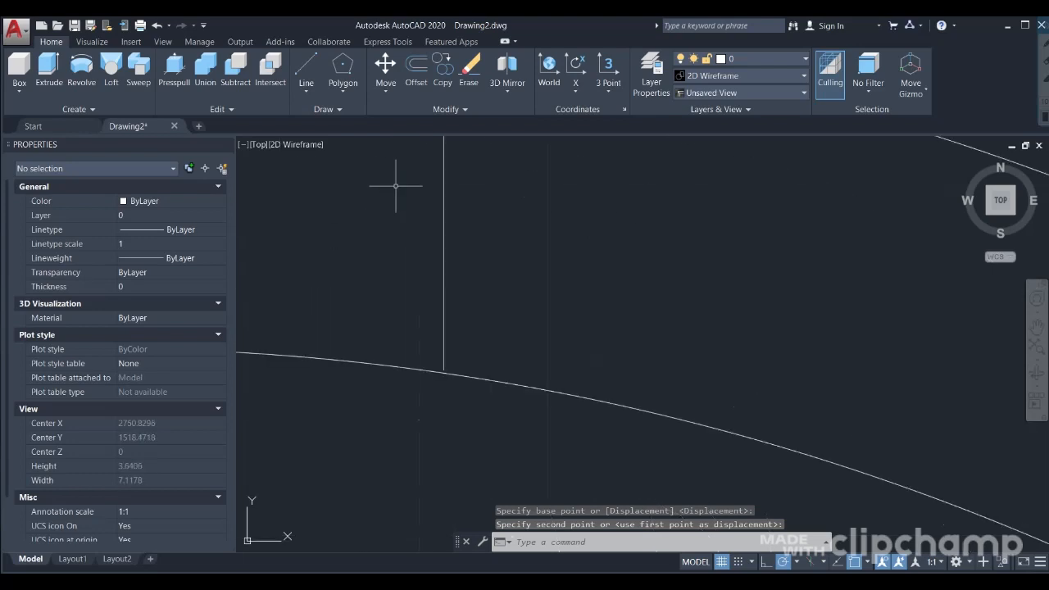
scroll(395, 186, "down", 6)
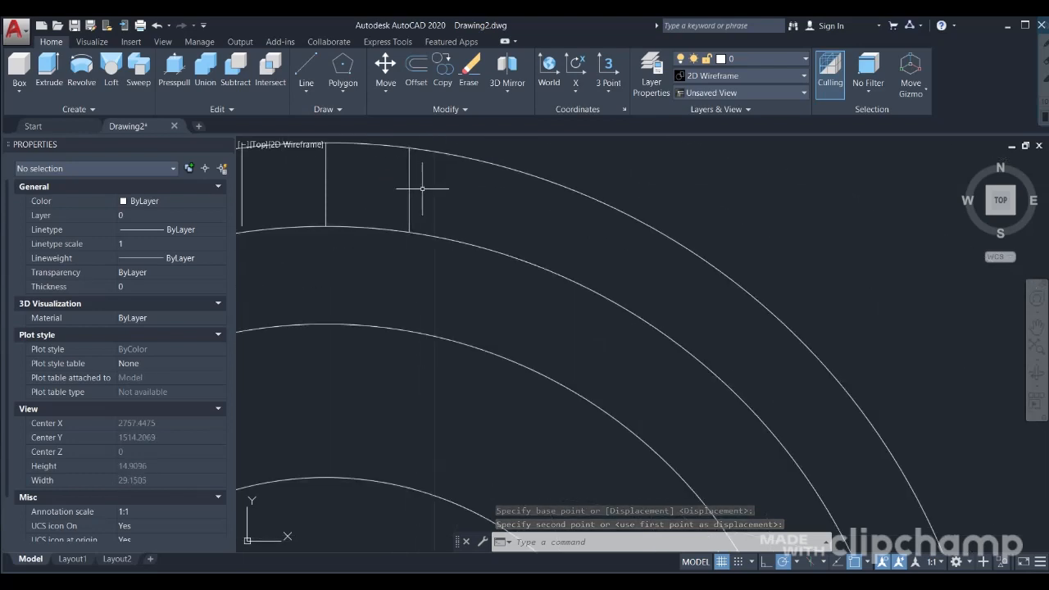
Step: Move the right offset line down by its lower endpoint so that this end lies on the second-largest circle
left_click(410, 182)
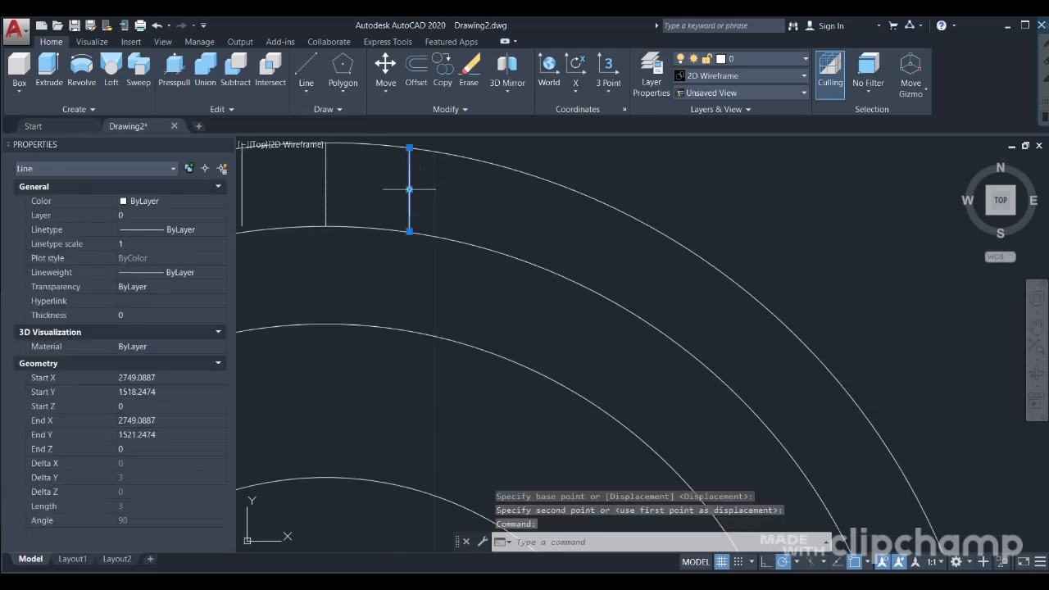
left_click(379, 92)
scroll(401, 197, "up", 4)
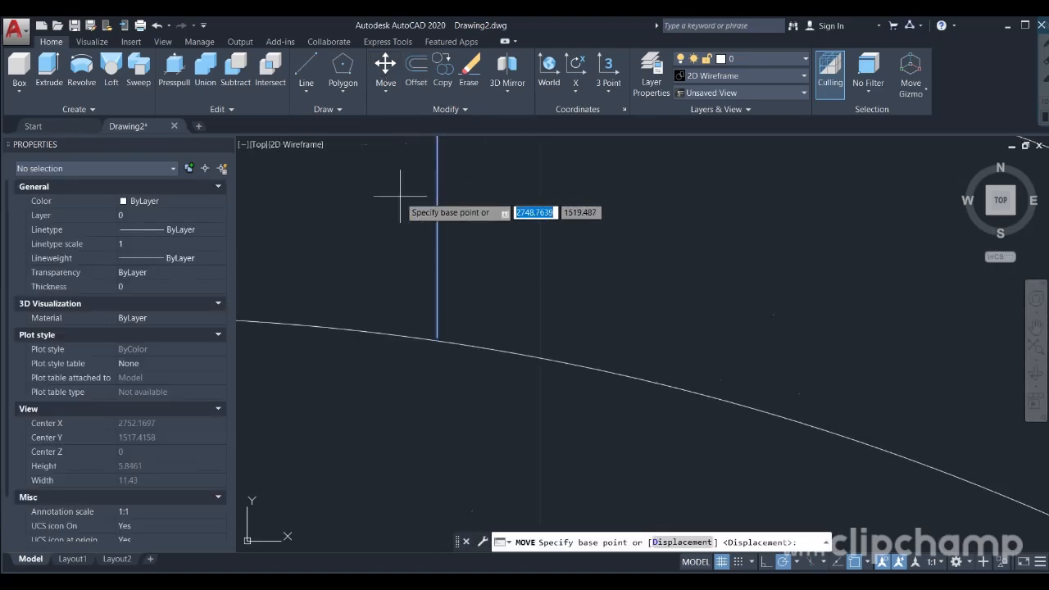
left_click(437, 336)
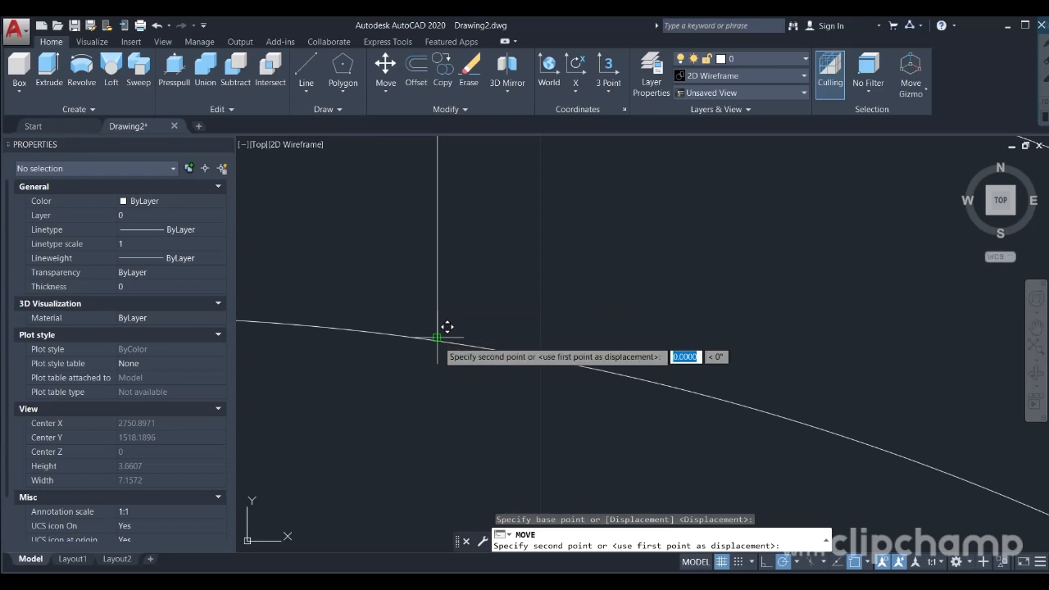
left_click(441, 343)
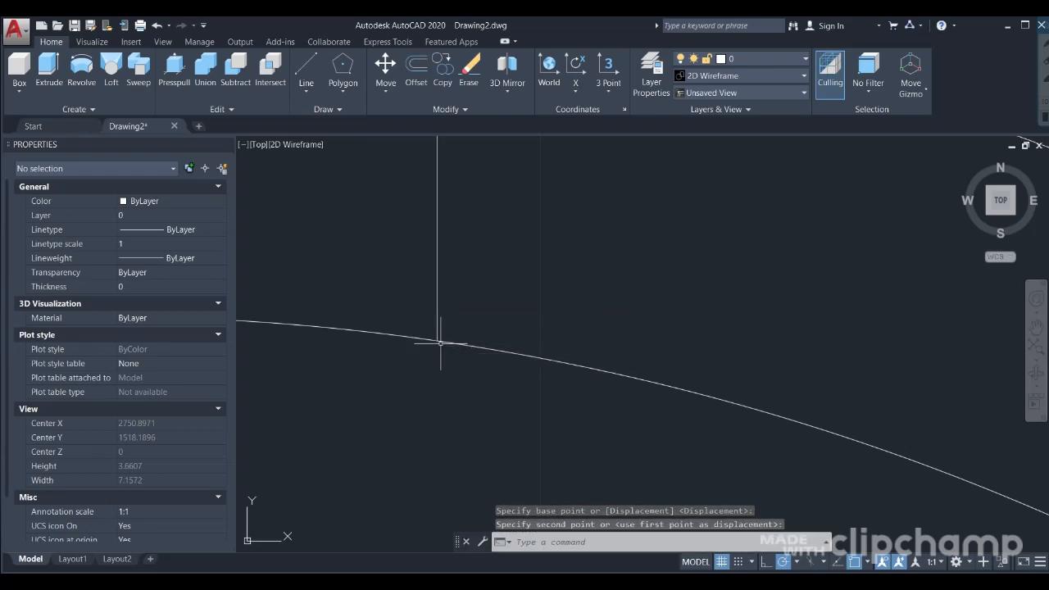
scroll(435, 322, "down", 5)
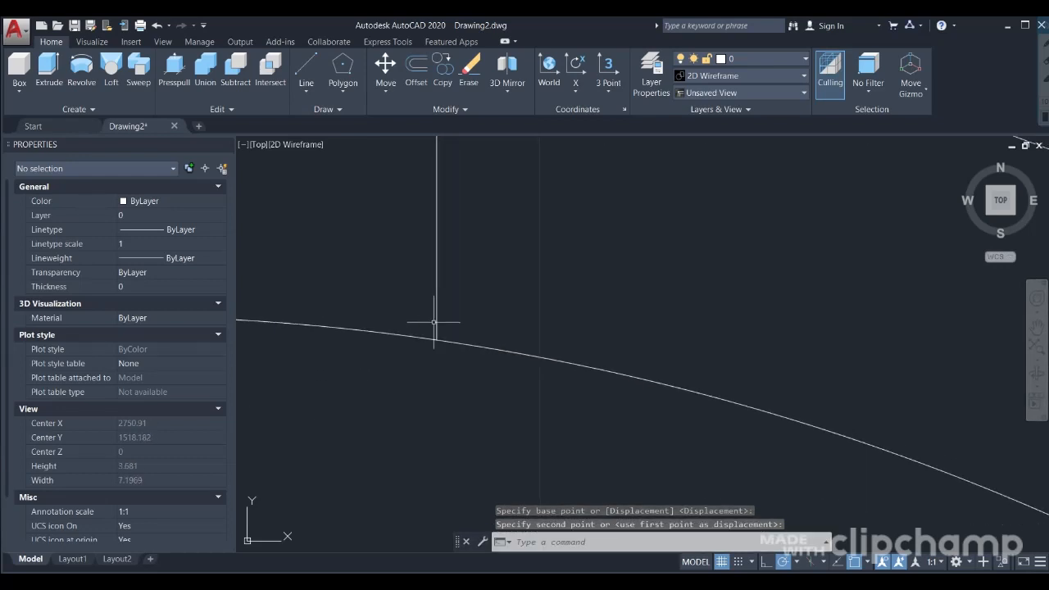
scroll(427, 300, "up", 7)
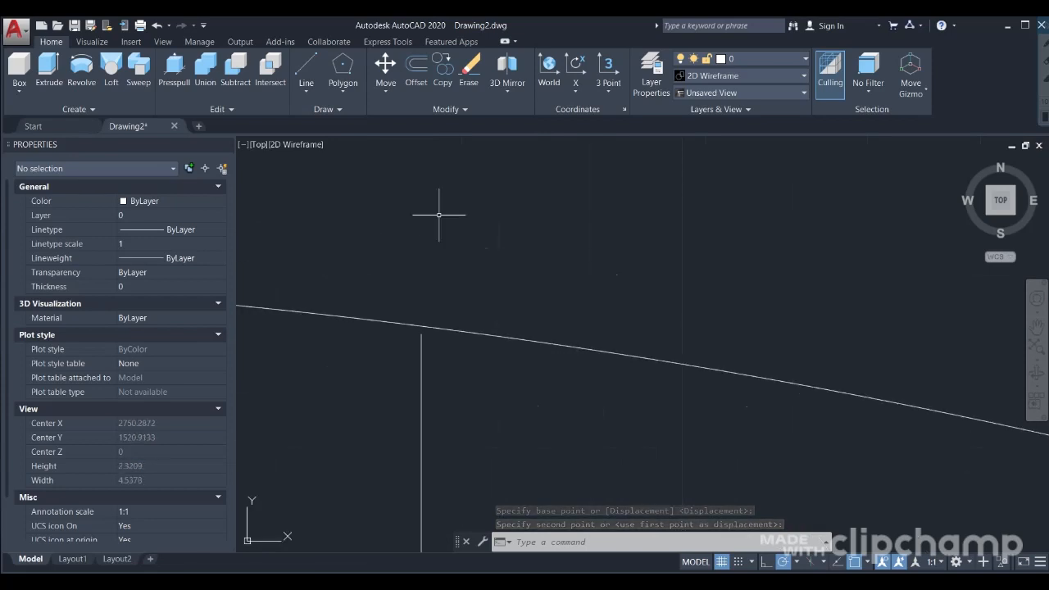
left_click(421, 339)
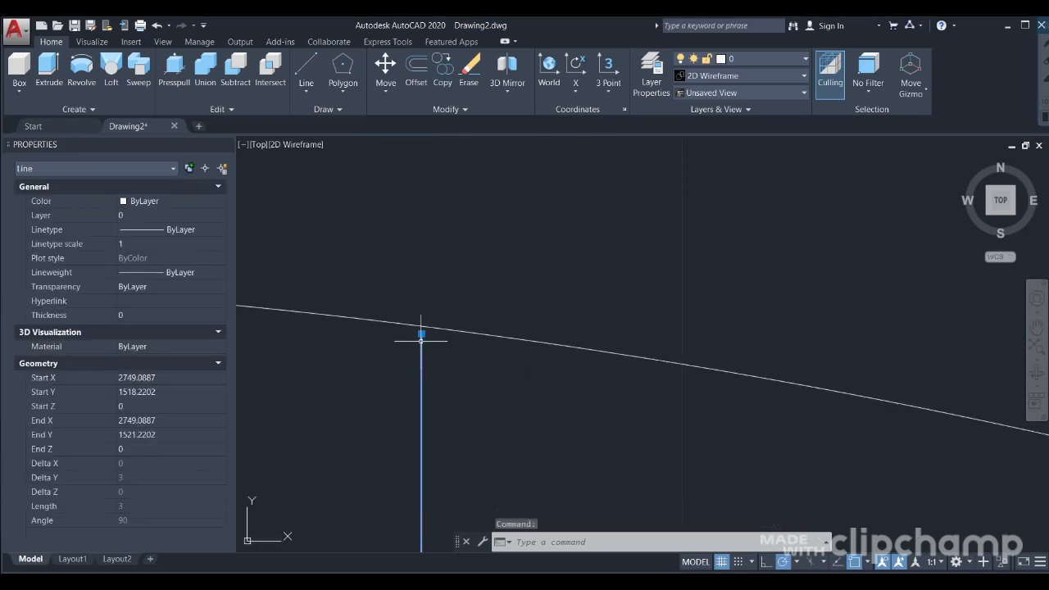
left_click(387, 67)
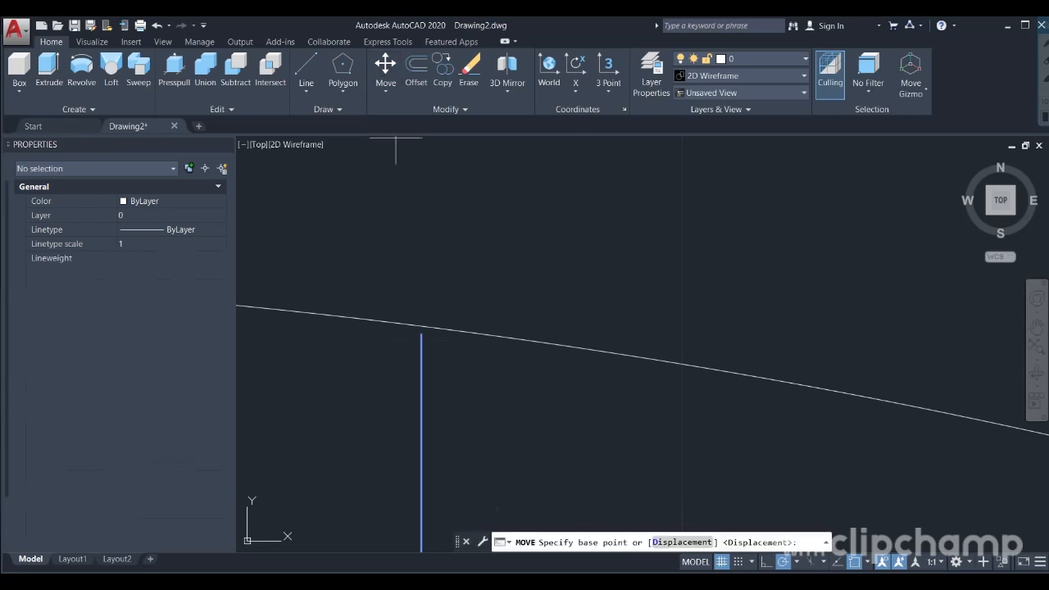
left_click(420, 335)
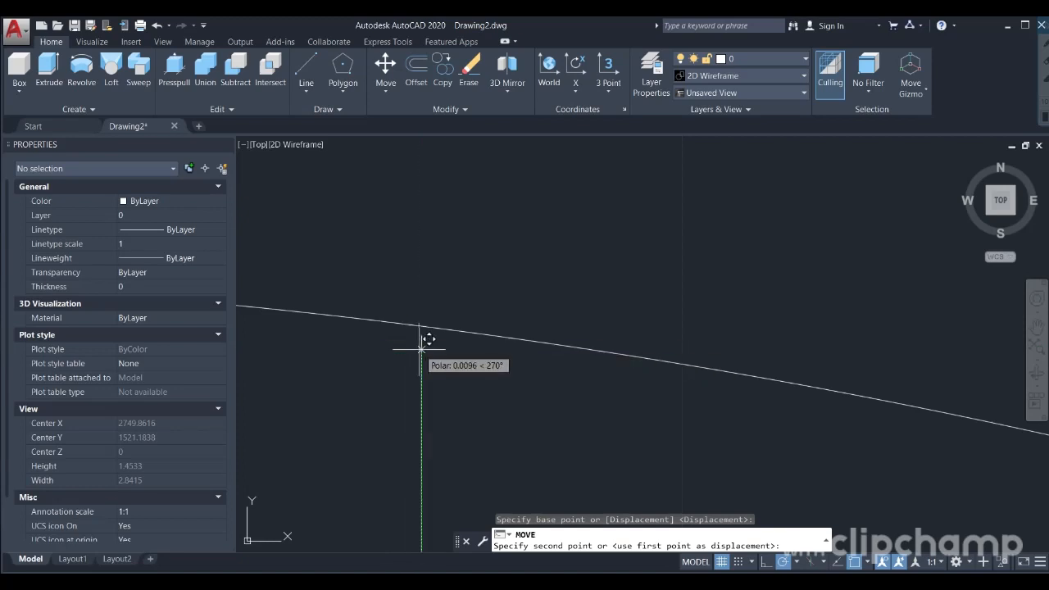
key("ctrl+z")
key("Escape")
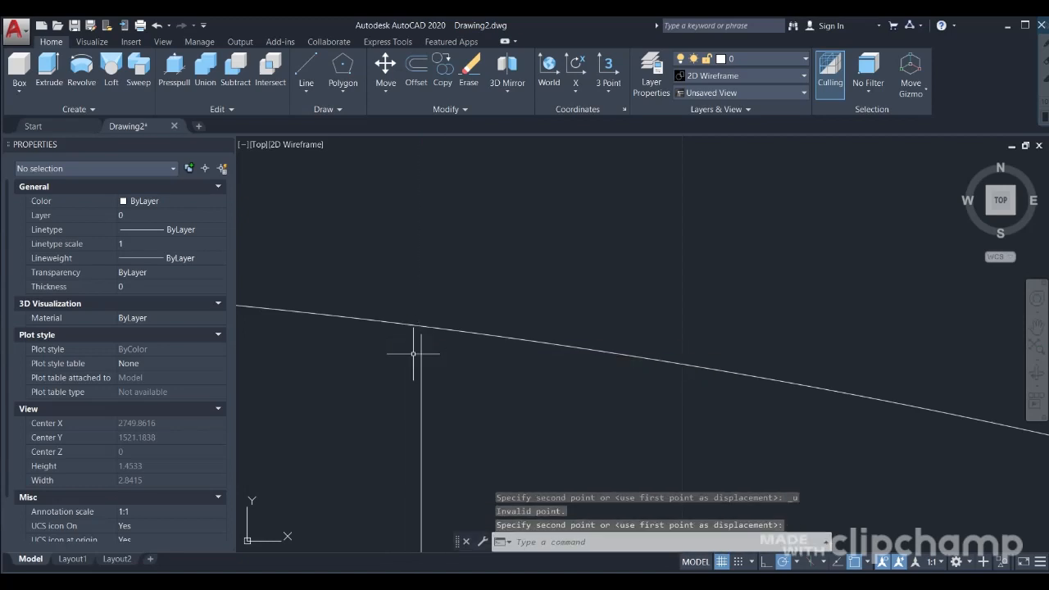
Step: Stretch the right offset line's upper end straight up to the outermost circle
left_click(420, 343)
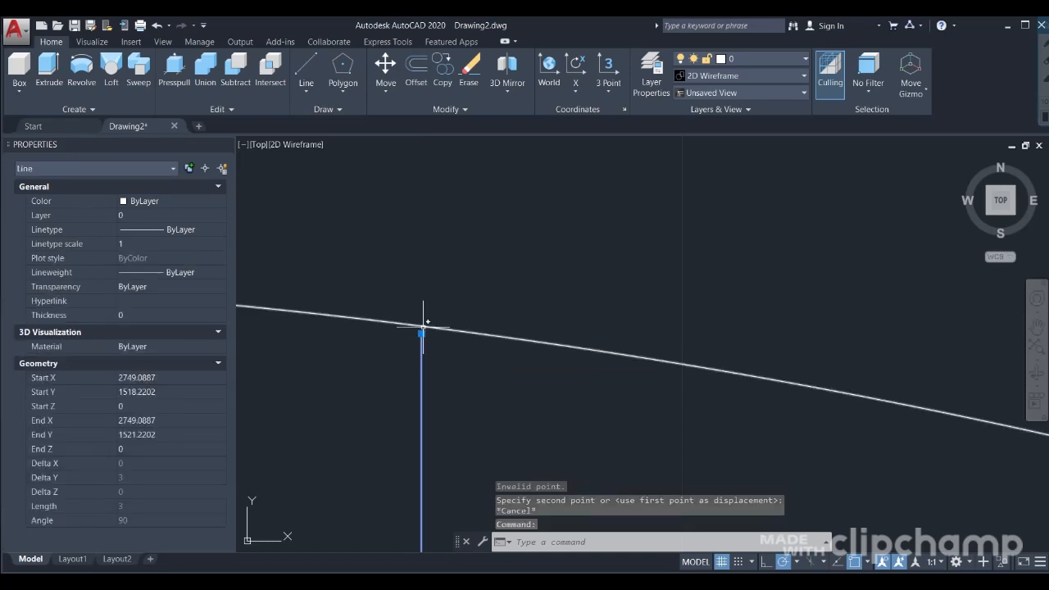
left_click(422, 334)
left_click(422, 324)
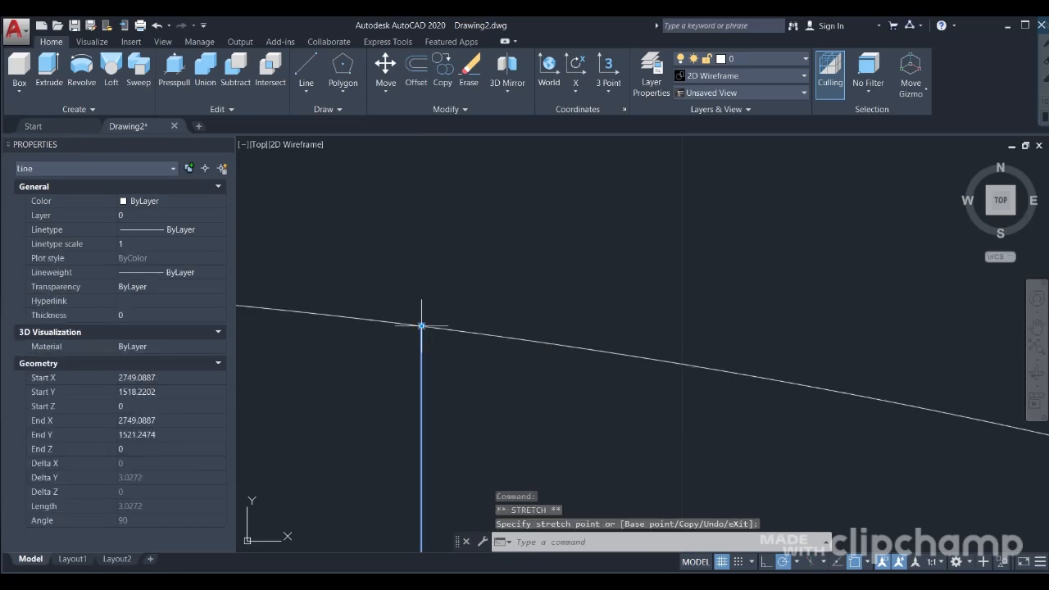
key("Escape")
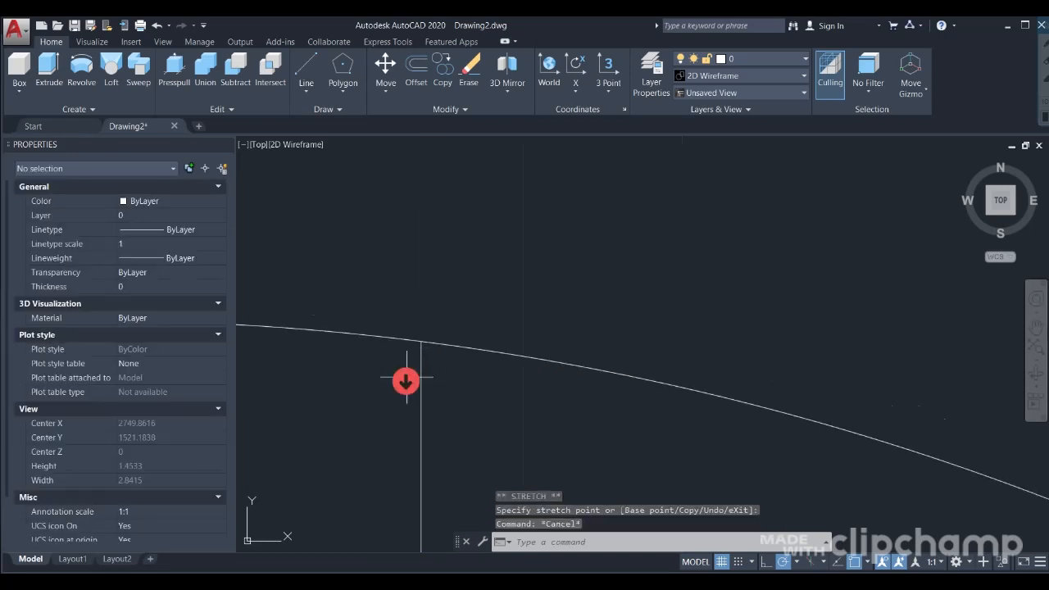
Step: Move the left offset line straight down by its upper endpoint until that end sits on the outermost circle
scroll(410, 381, "down", 3)
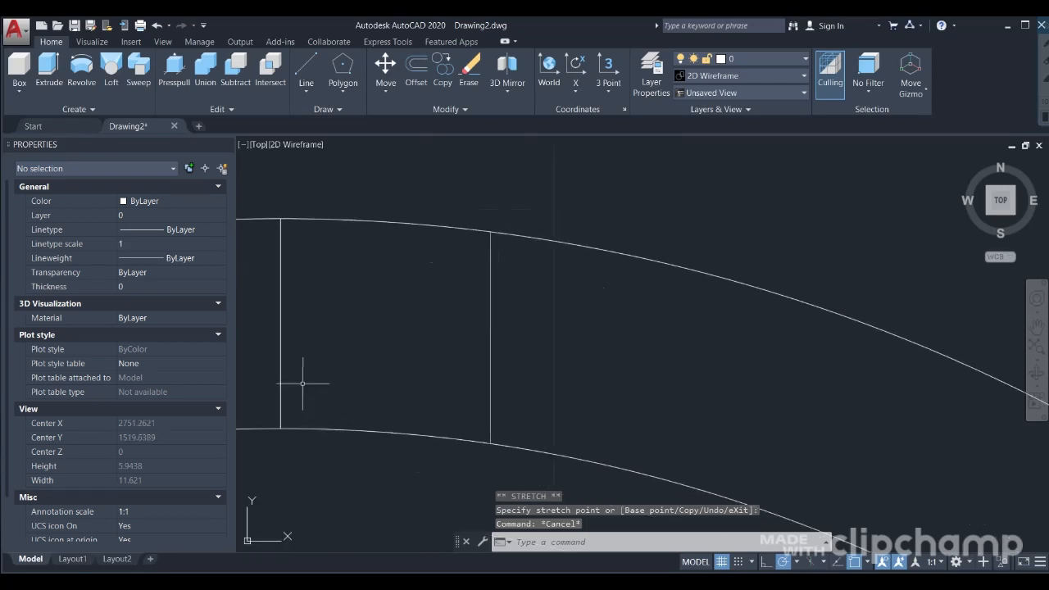
mouse_move(302, 383)
middle_mouse_down()
mouse_move(614, 445)
mouse_move(585, 435)
middle_mouse_up()
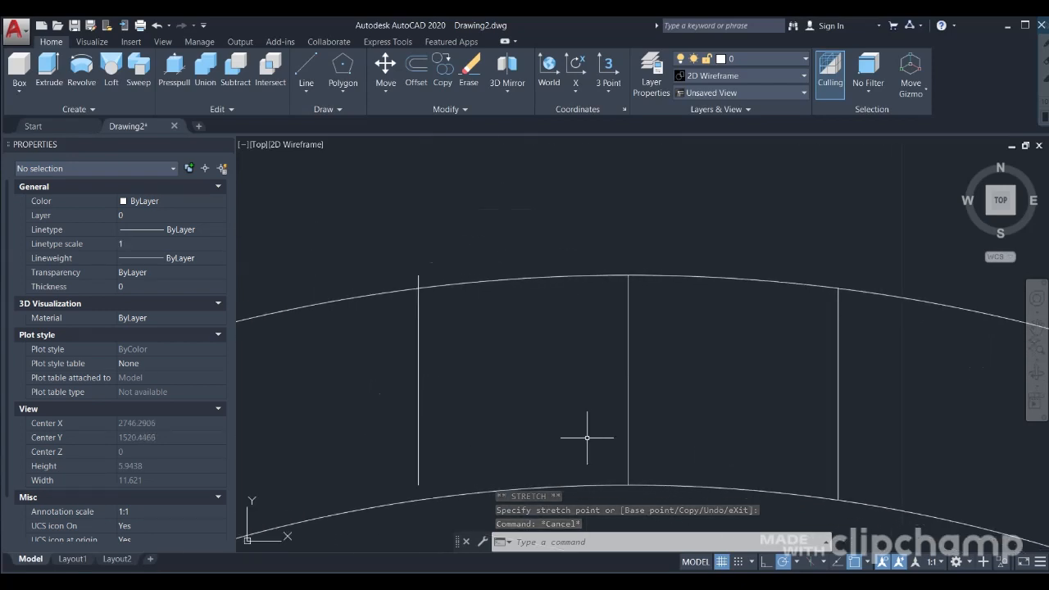
left_click(418, 383)
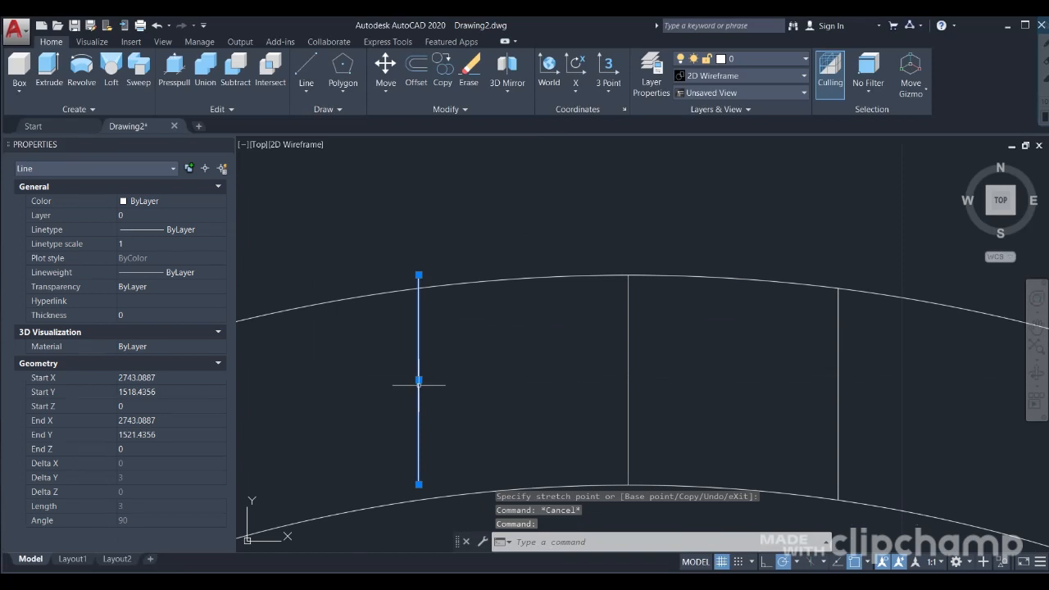
left_click(385, 67)
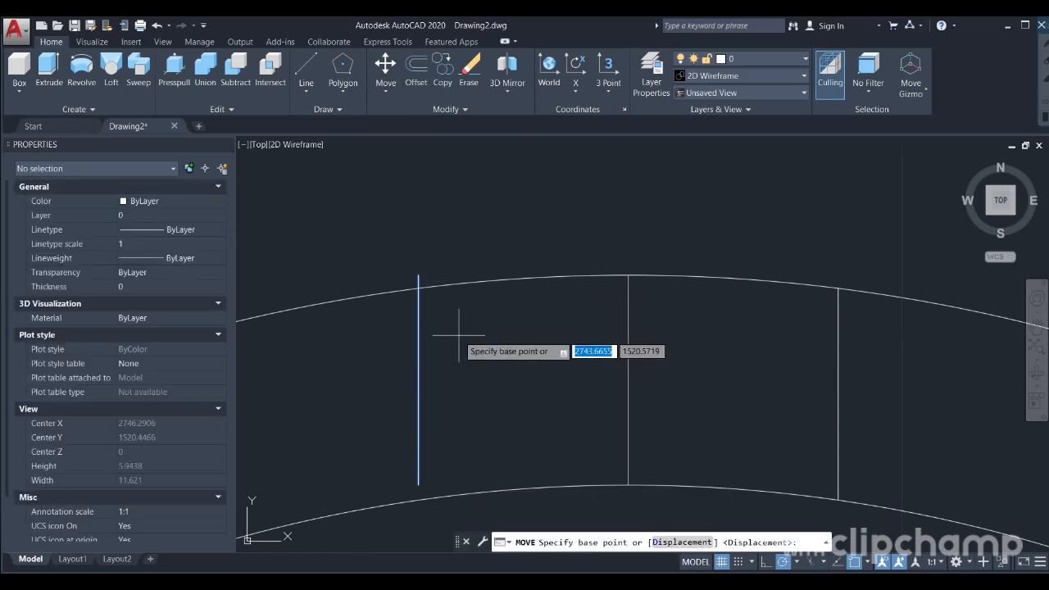
left_click(418, 276)
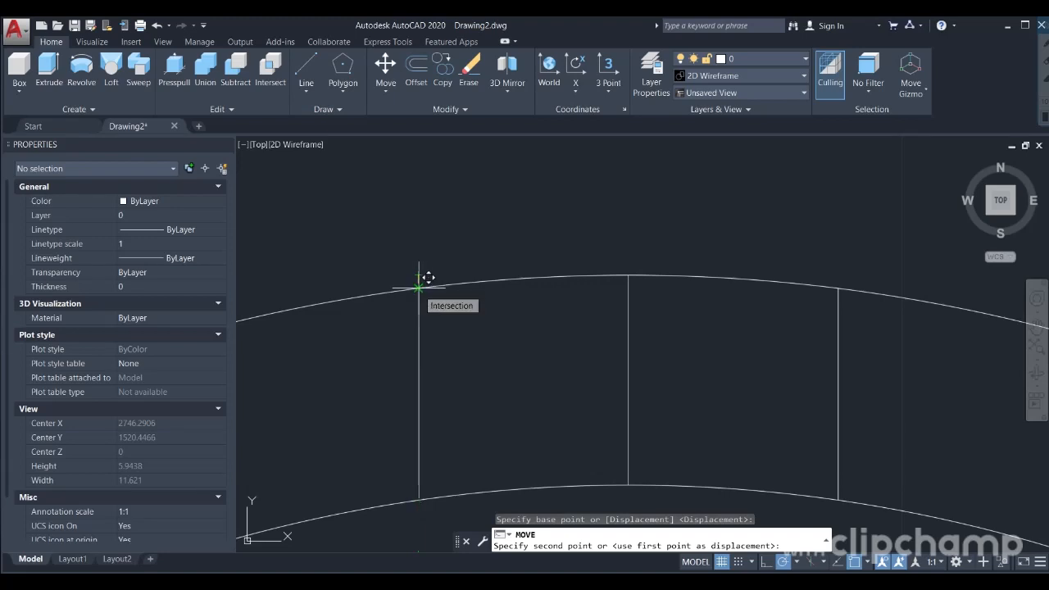
left_click(418, 289)
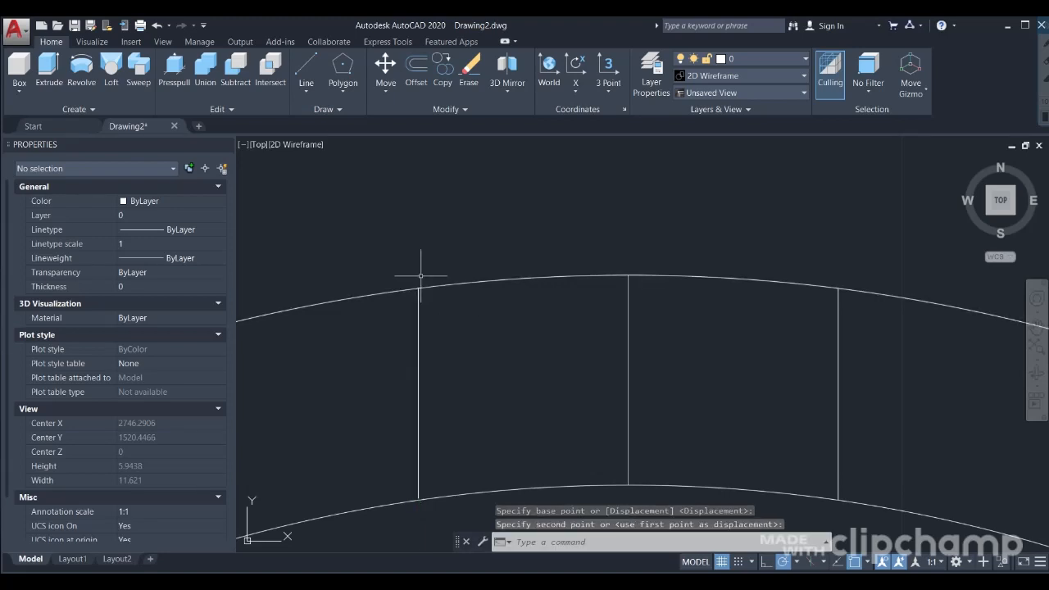
Step: Stretch the left offset line's lower end straight down to the second-largest circle
scroll(421, 276, "up", 6)
scroll(418, 319, "up", 4)
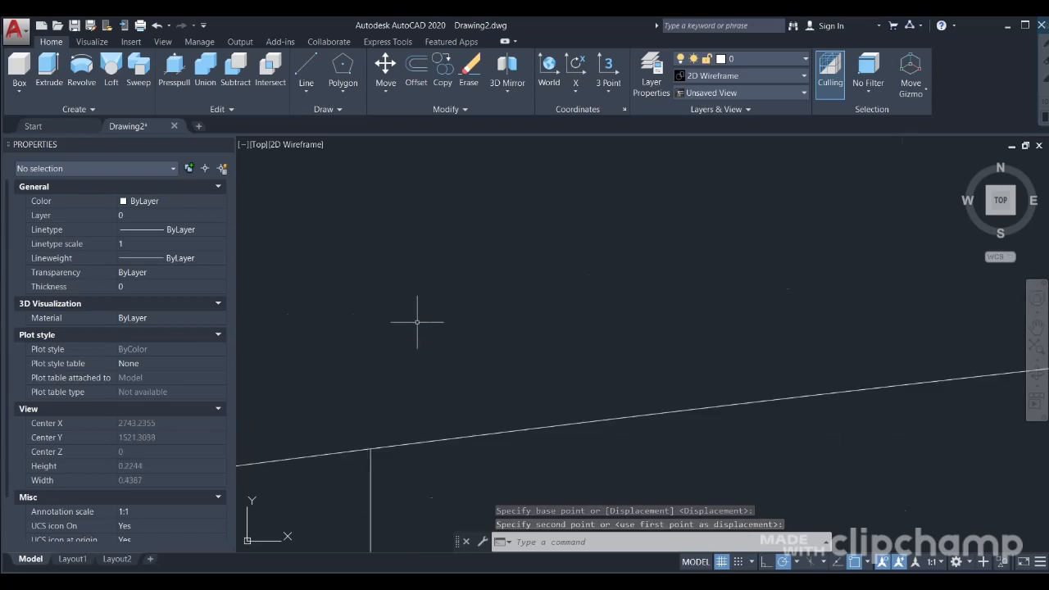
scroll(469, 373, "down", 4)
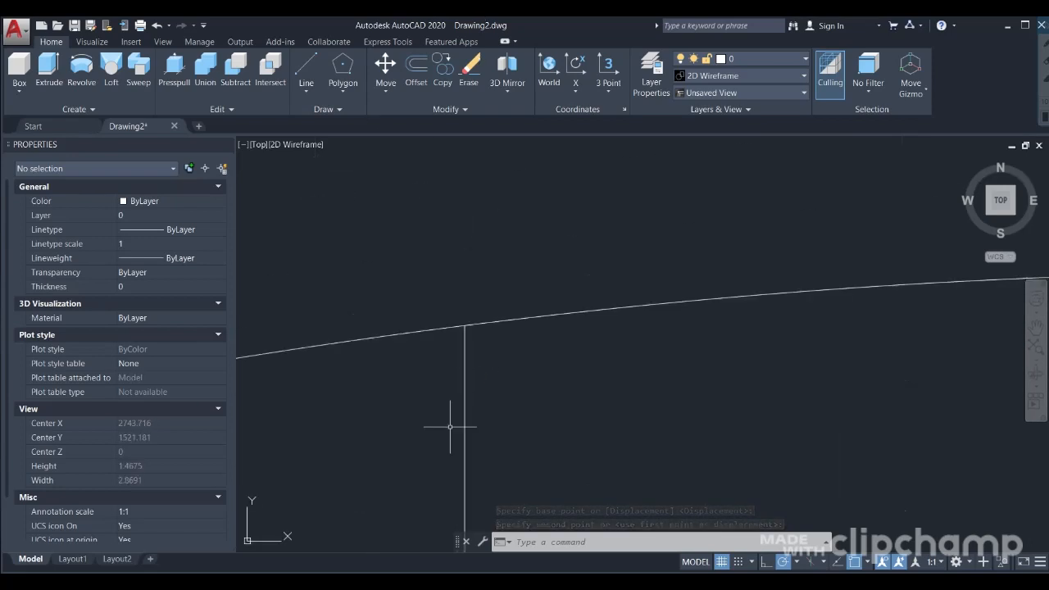
middle_click_drag(450, 427, 395, 153)
scroll(461, 326, "down", 4)
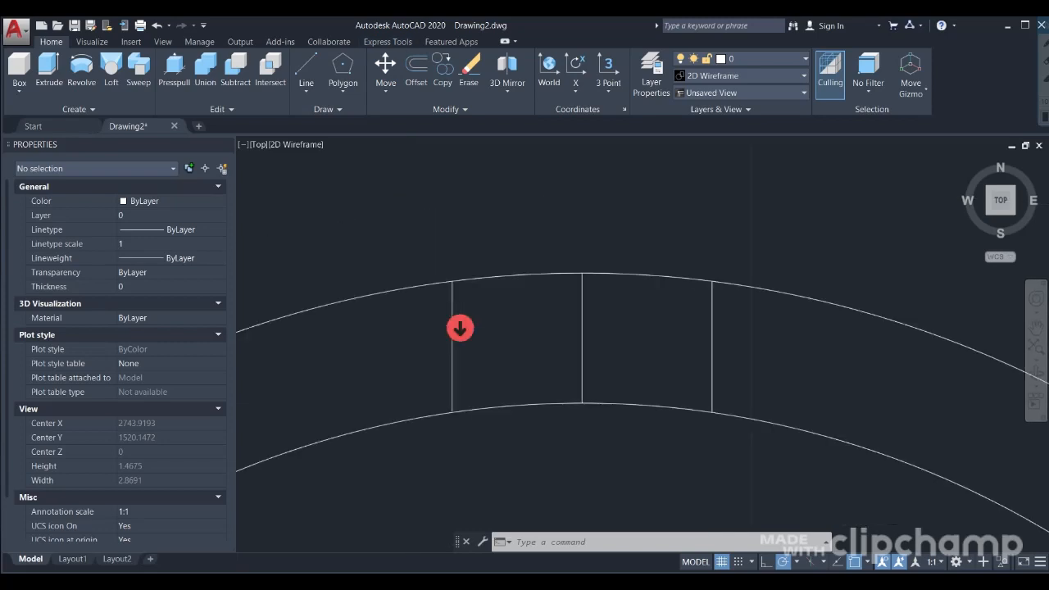
scroll(445, 352, "up", 2)
scroll(476, 440, "up", 2)
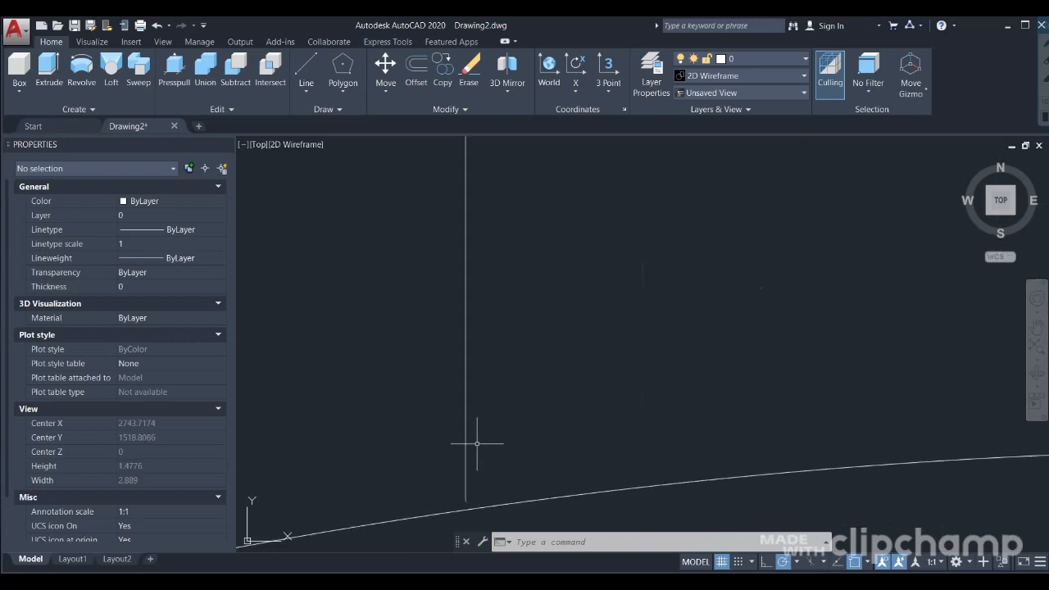
left_click(466, 482)
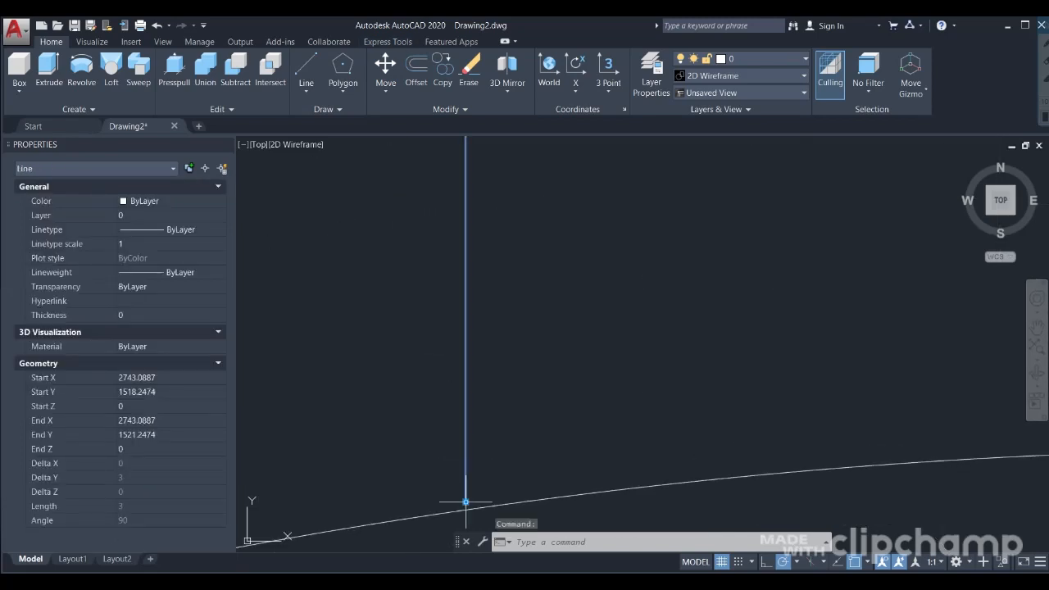
left_click(466, 501)
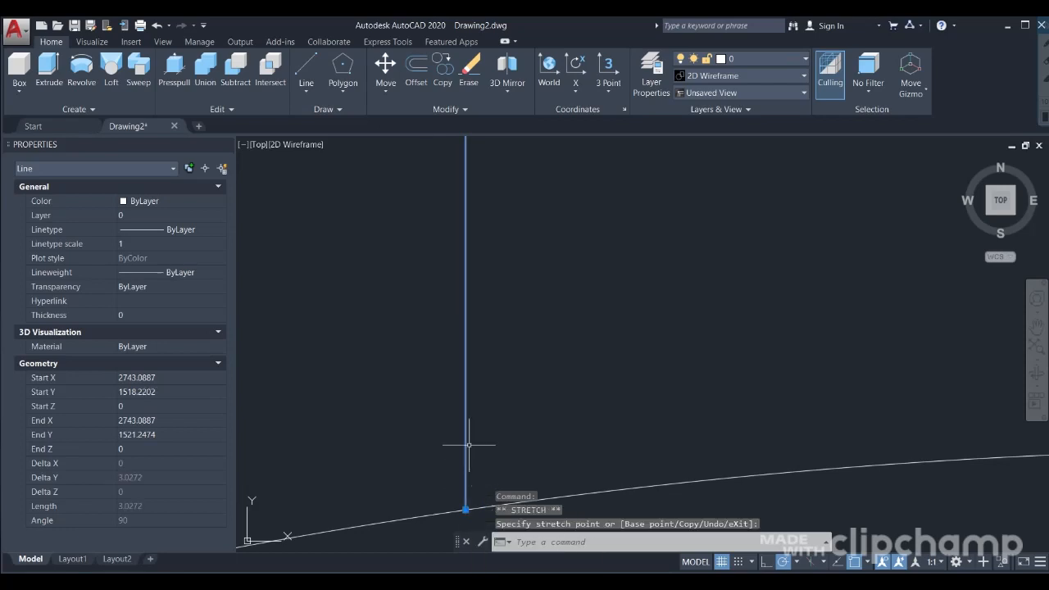
scroll(462, 430, "down", 4)
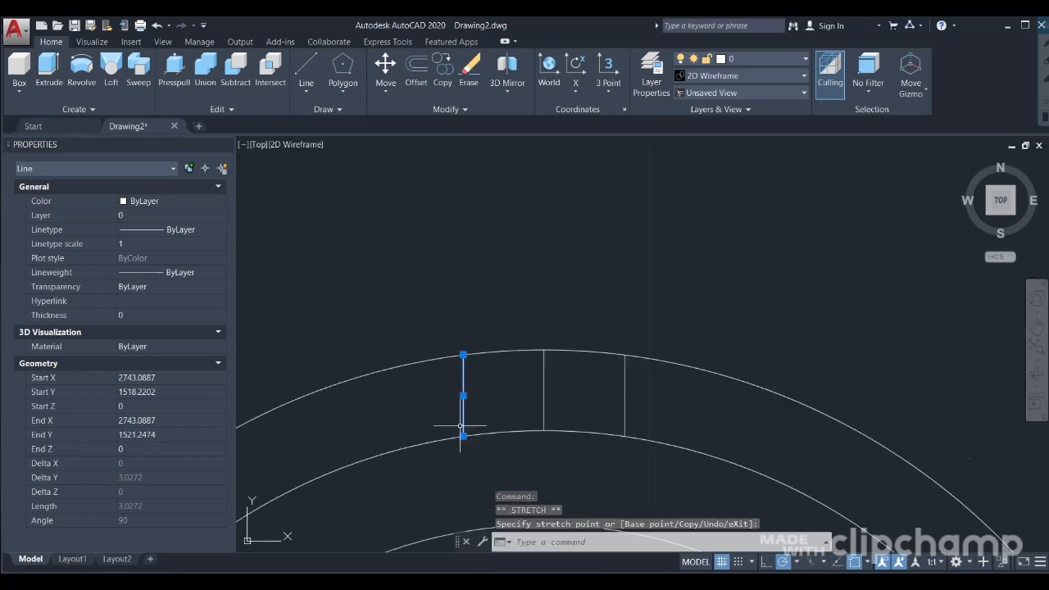
key("Escape")
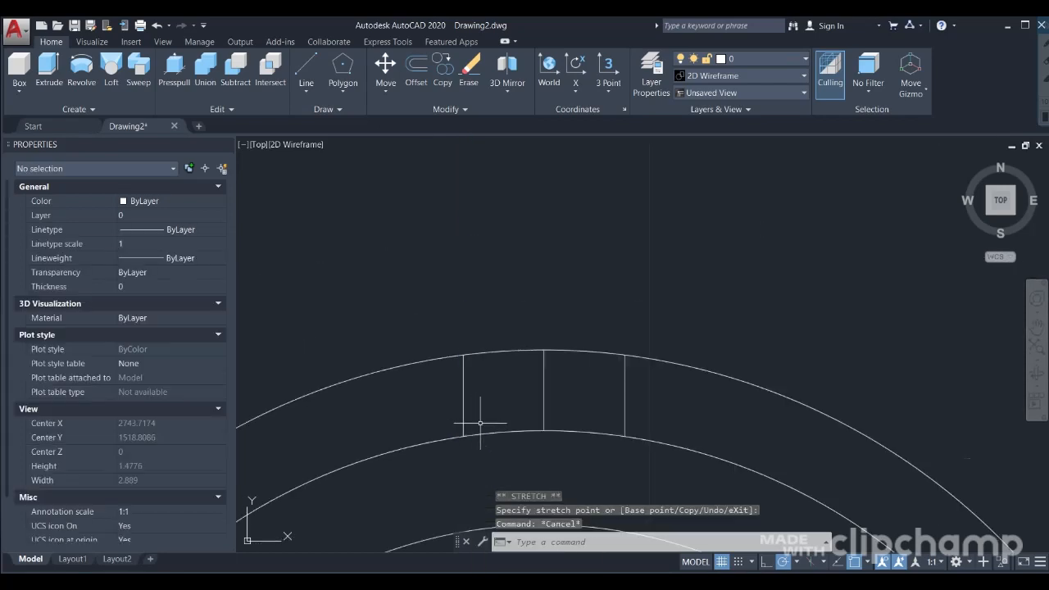
Step: Delete the middle vertical line between the two offset lines and the outermost circle of radius 24
left_click(544, 390)
key("Delete")
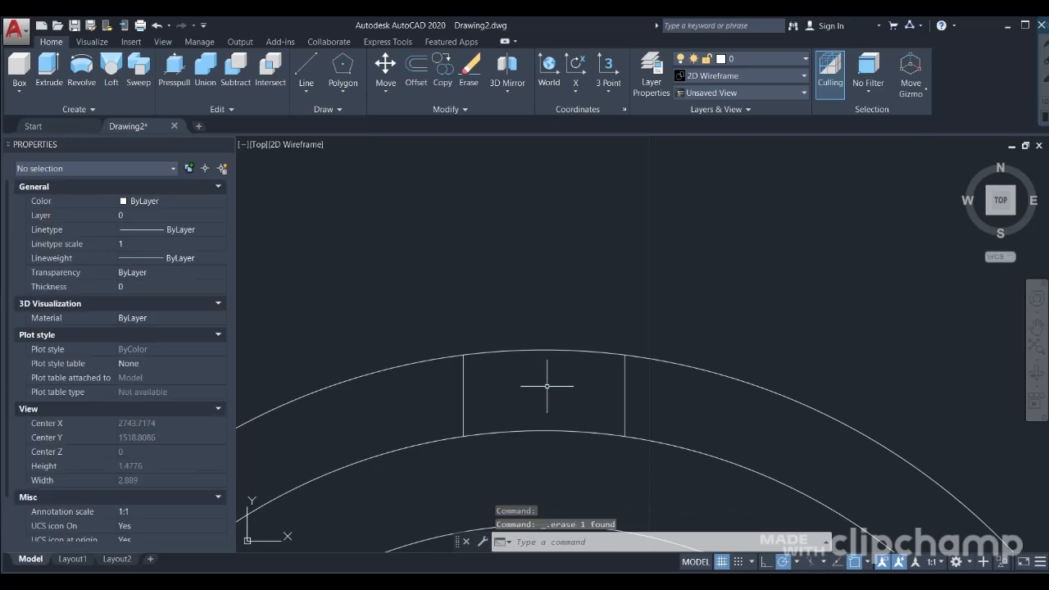
left_click(575, 349)
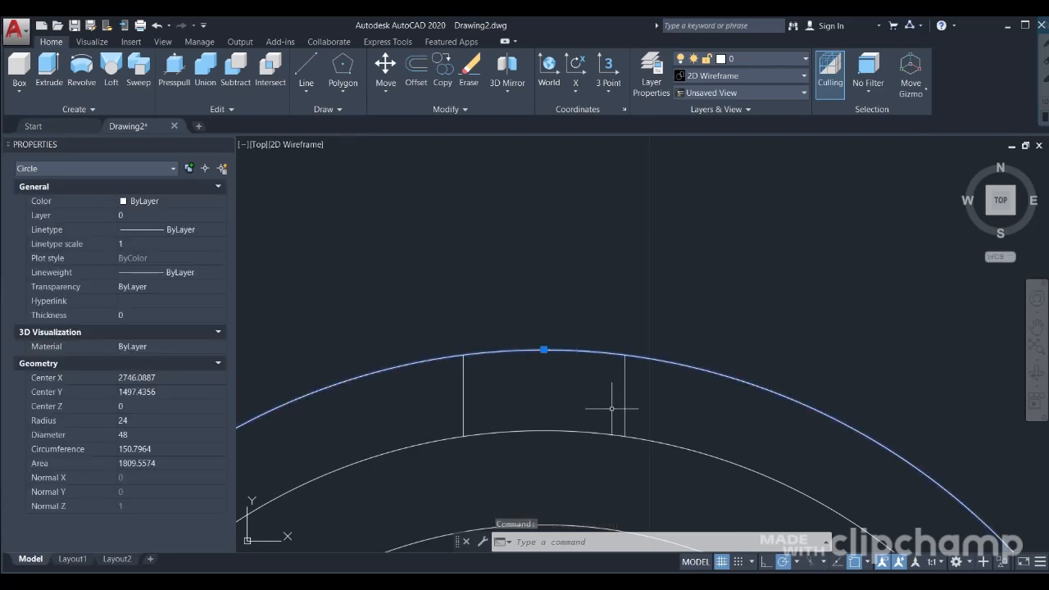
key("Delete")
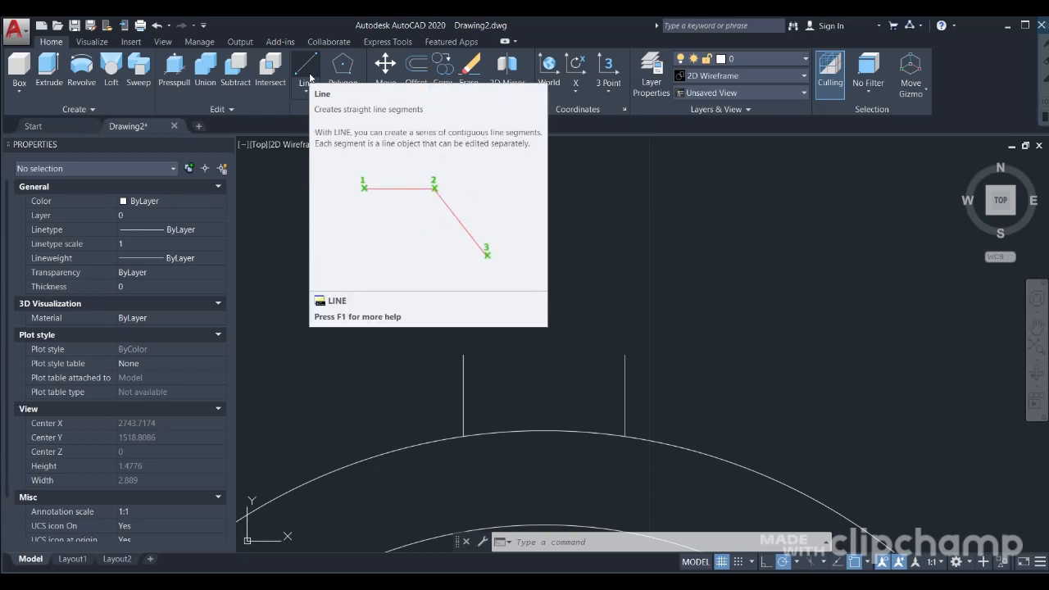
Step: Draw a horizontal line joining the upper endpoints of the two offset lines to close the tooth outline
left_click(308, 70)
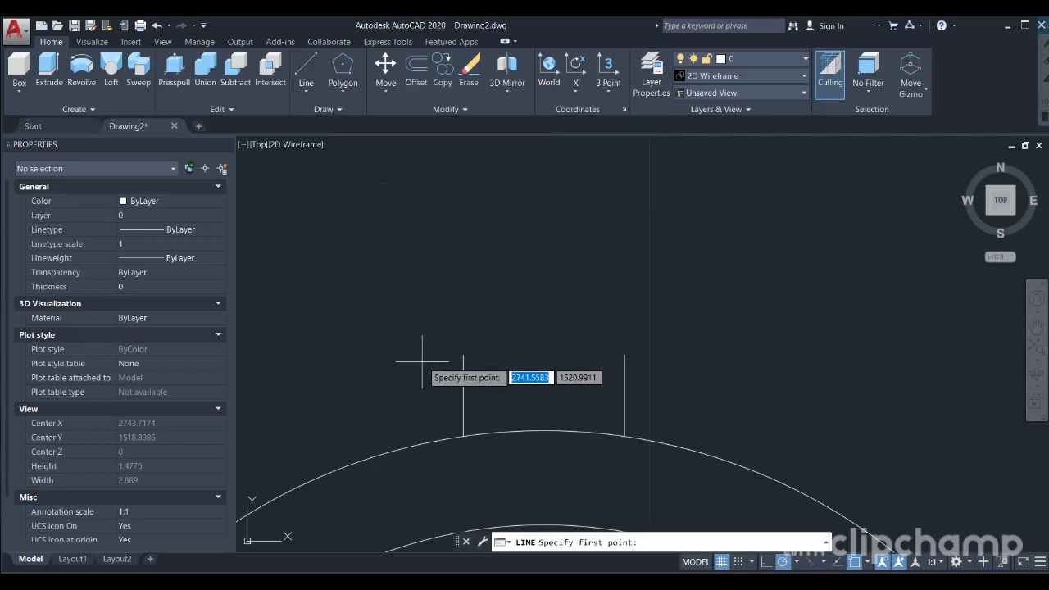
left_click(463, 354)
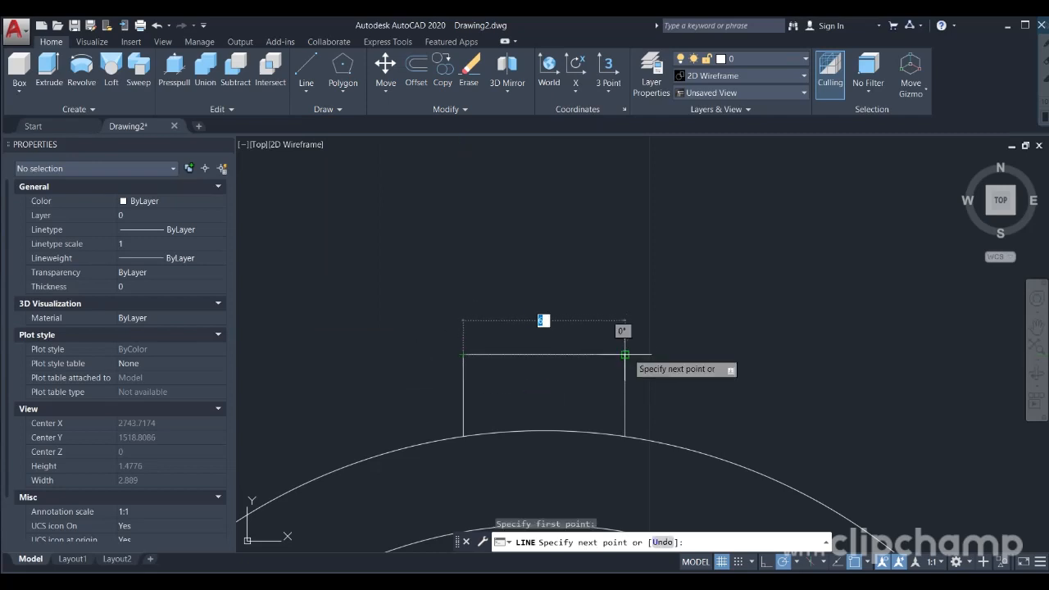
left_click(624, 355)
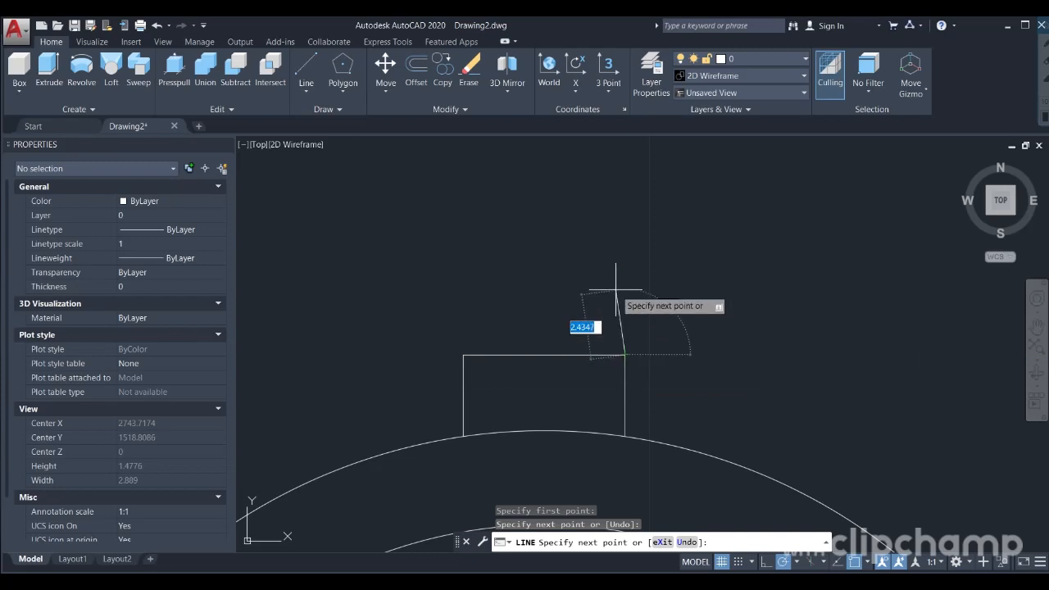
key("Escape")
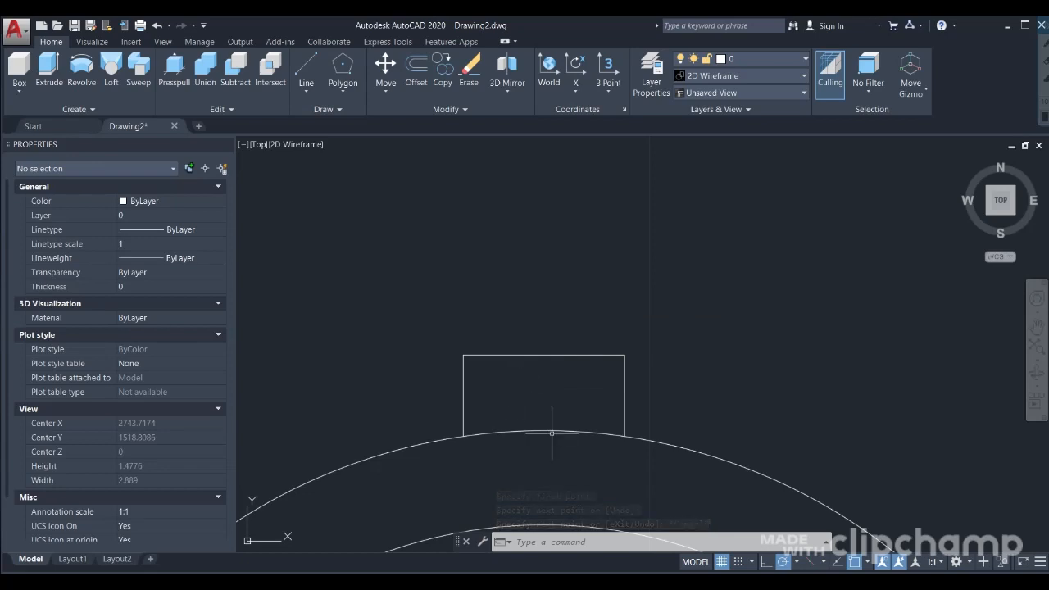
Step: Try to create a polar array of the three tooth lines centred on the tooth's upper-left corner
scroll(561, 231, "down", 5)
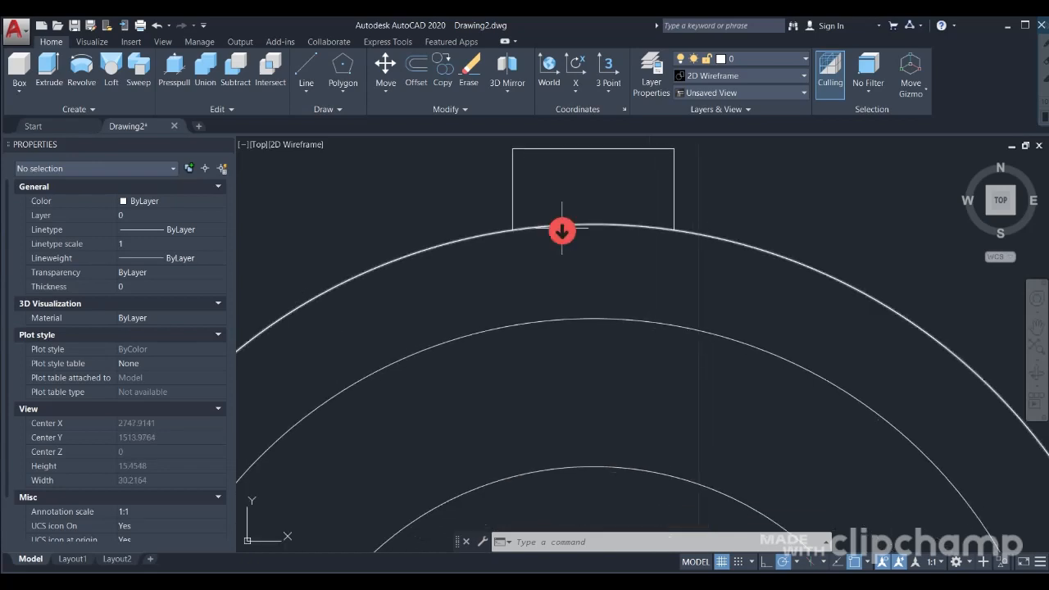
scroll(561, 231, "down", 3)
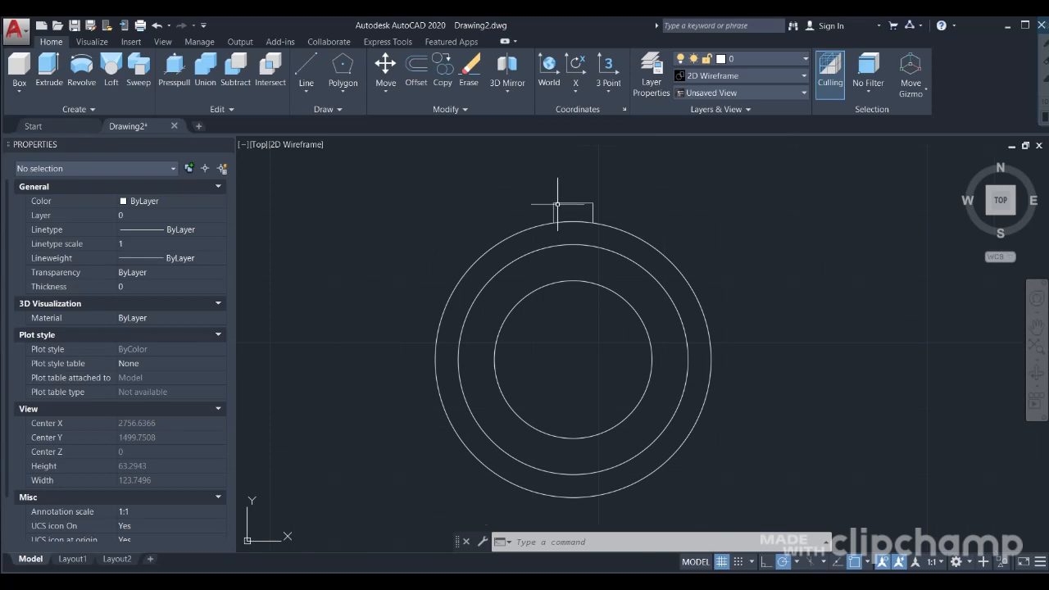
left_click(557, 203)
left_click(555, 210)
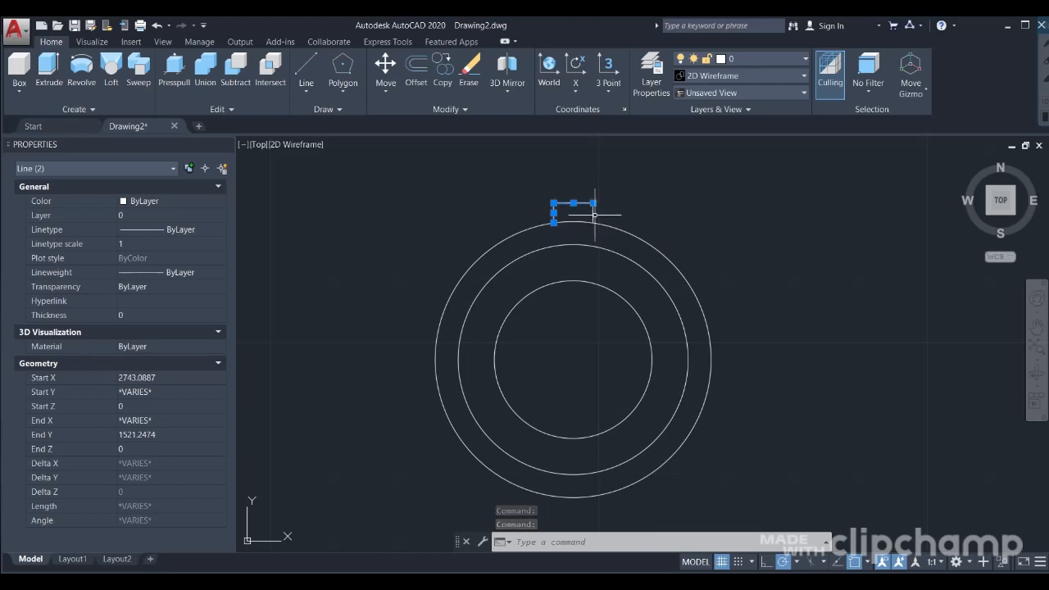
left_click(594, 215)
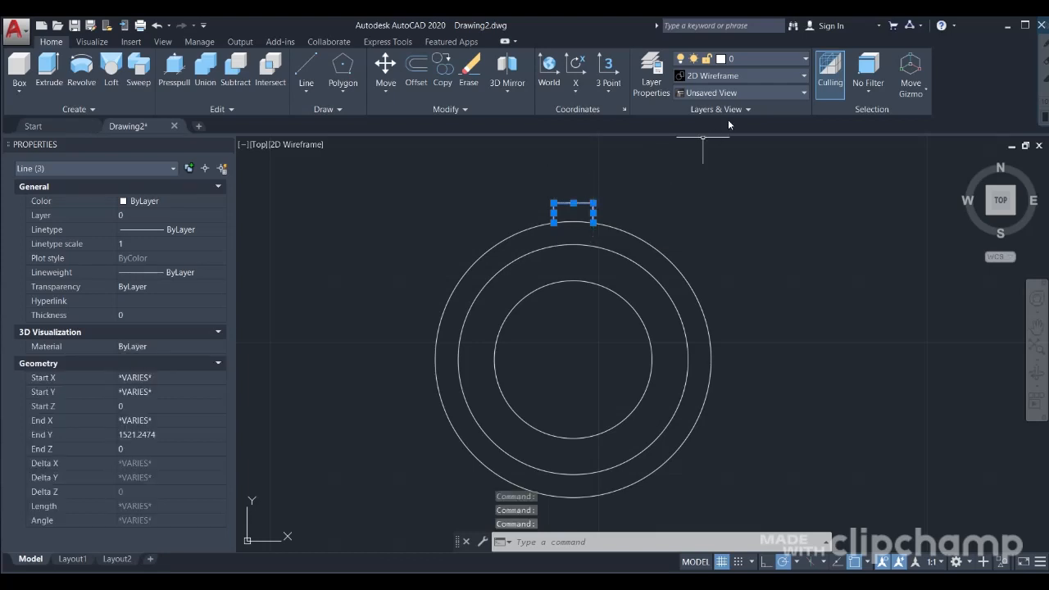
type("m")
key("BackSpace")
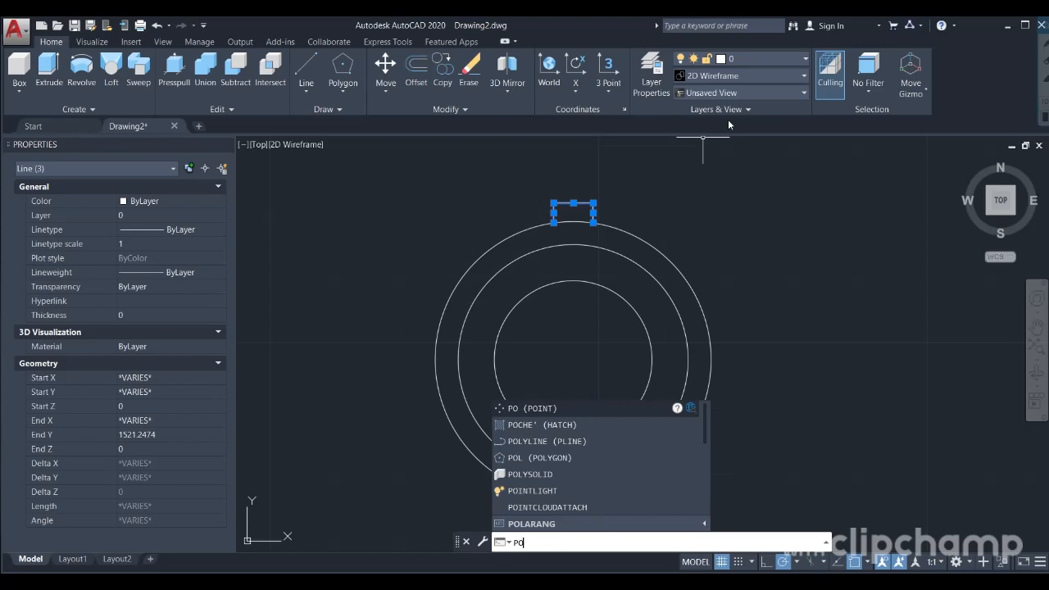
type("L")
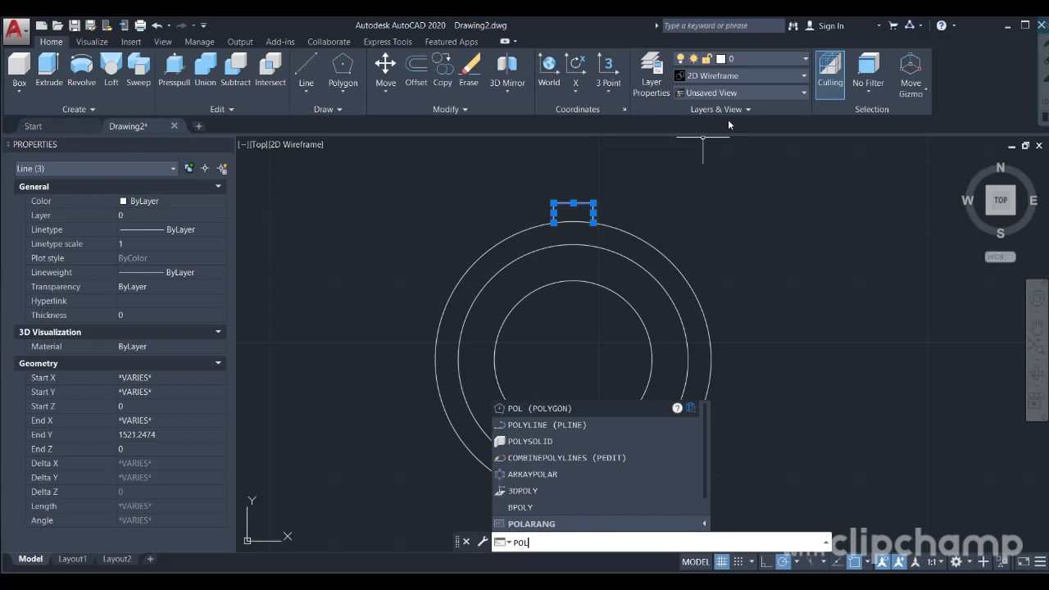
key("Down")
key("Down")
key("Down")
key("Down")
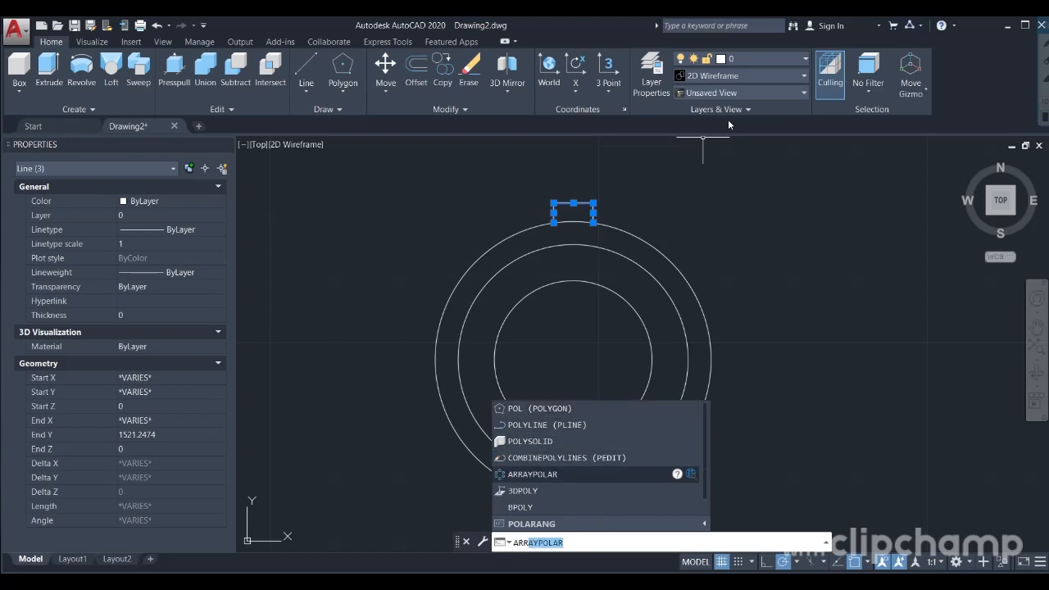
key("Return")
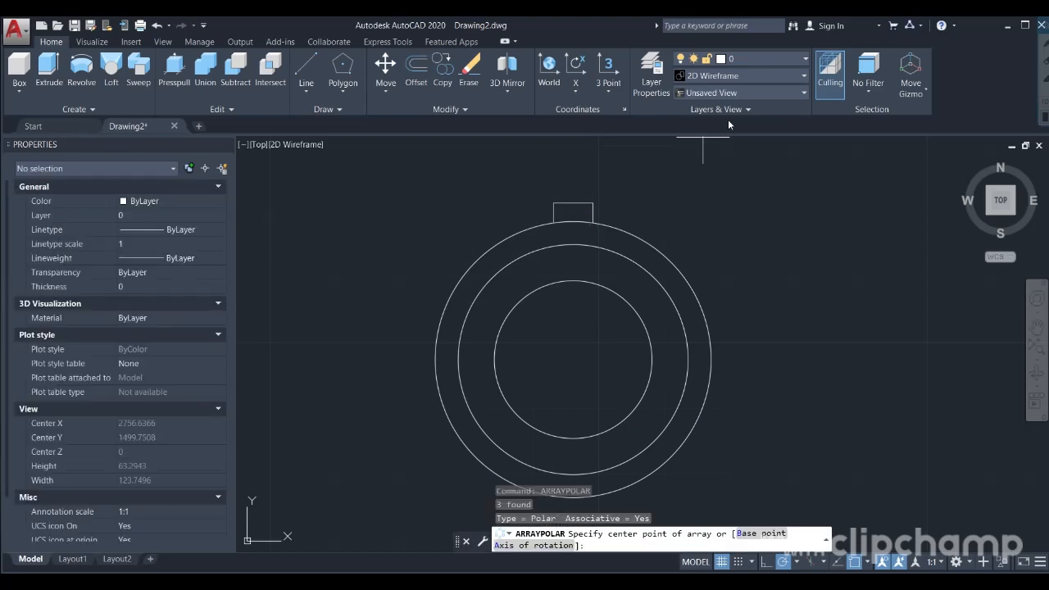
left_click(554, 203)
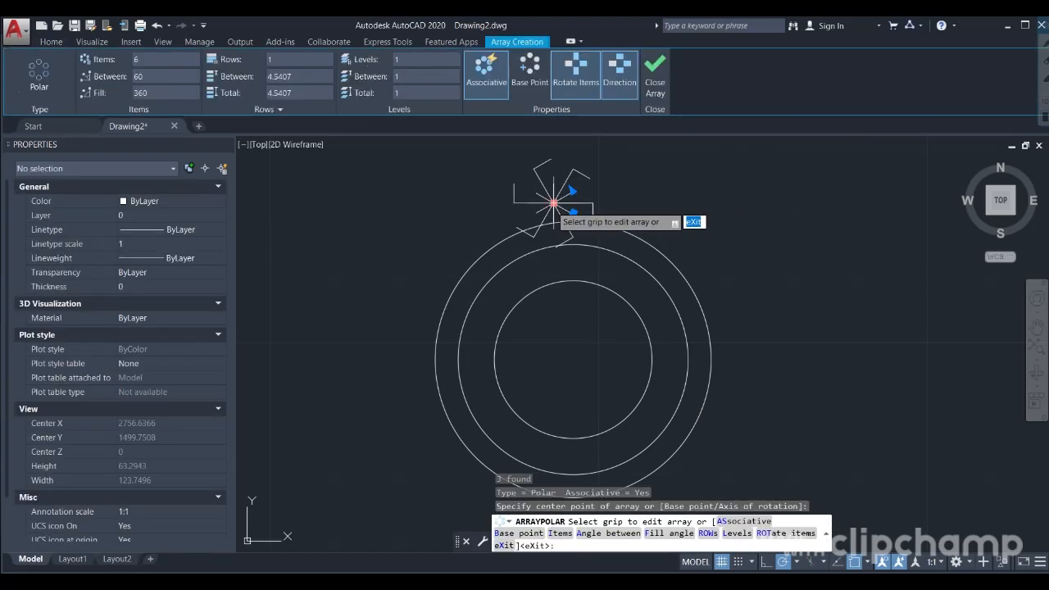
Step: Undo the polar array centred on the tooth's corner
key("ctrl+z")
key("ctrl+z")
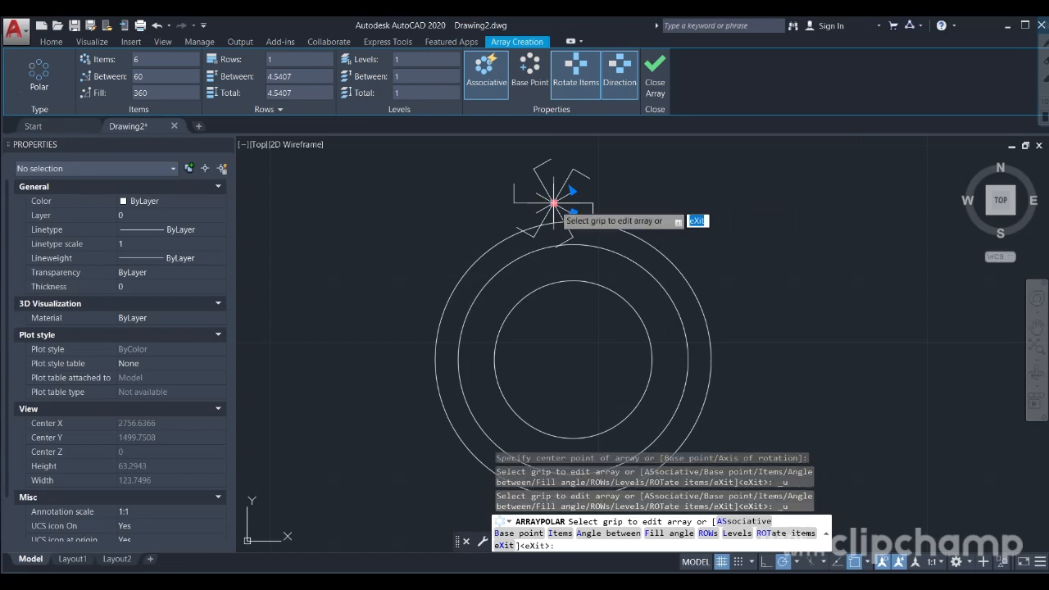
key("ctrl+z")
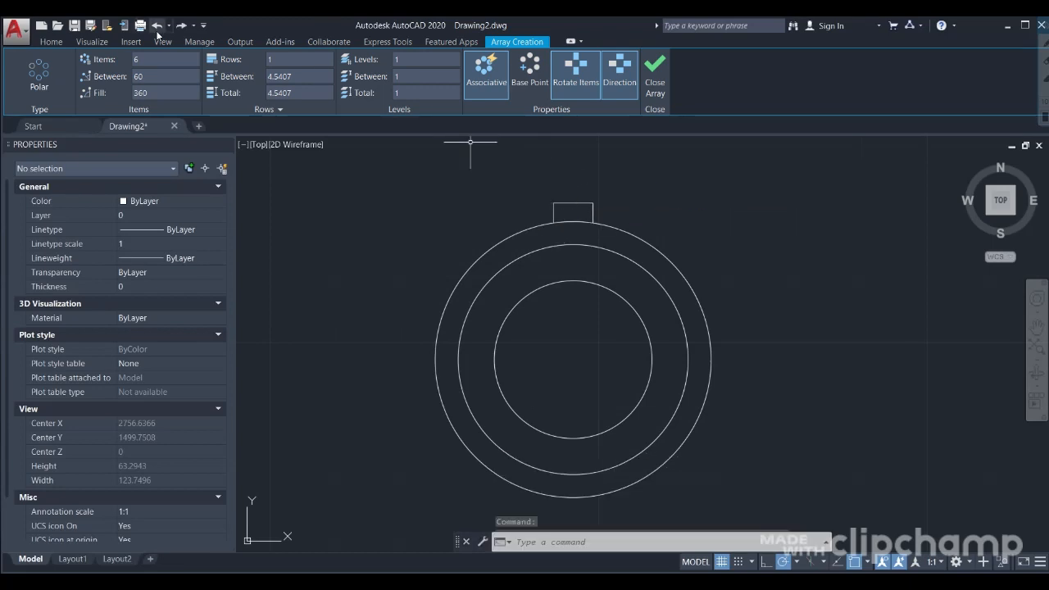
Step: Create a polar array of the three tooth lines centred on the common centre of the circles
left_click(523, 150)
left_click(632, 228)
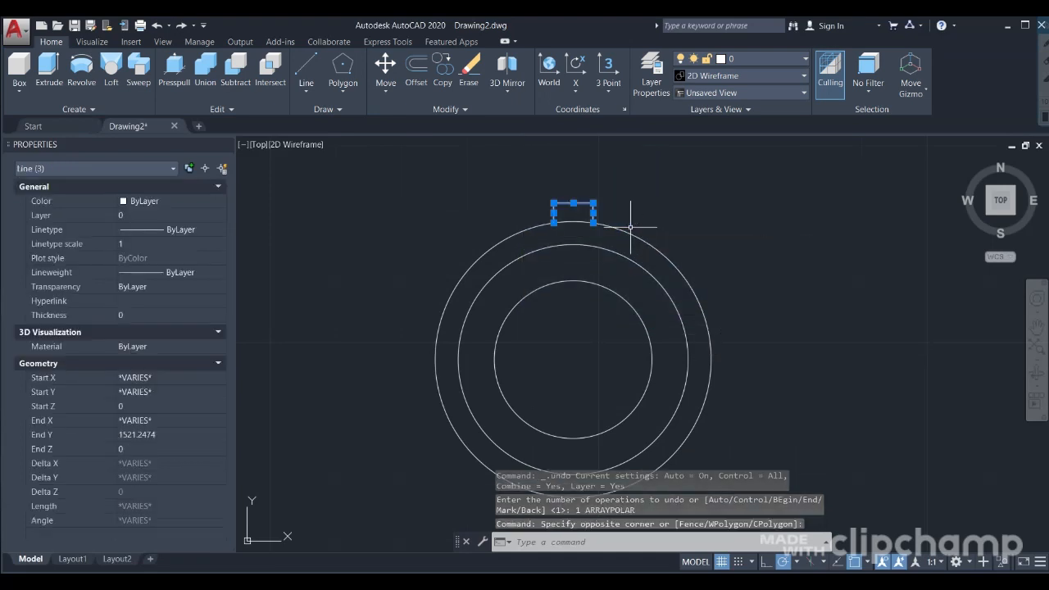
left_click(569, 540)
type("ARR")
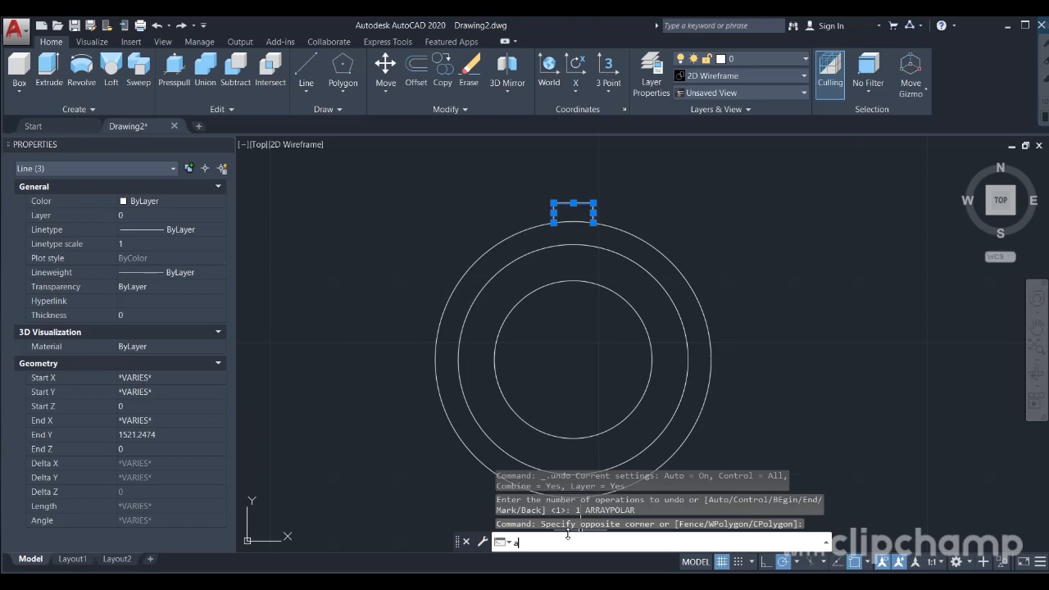
key("Down")
key("Down")
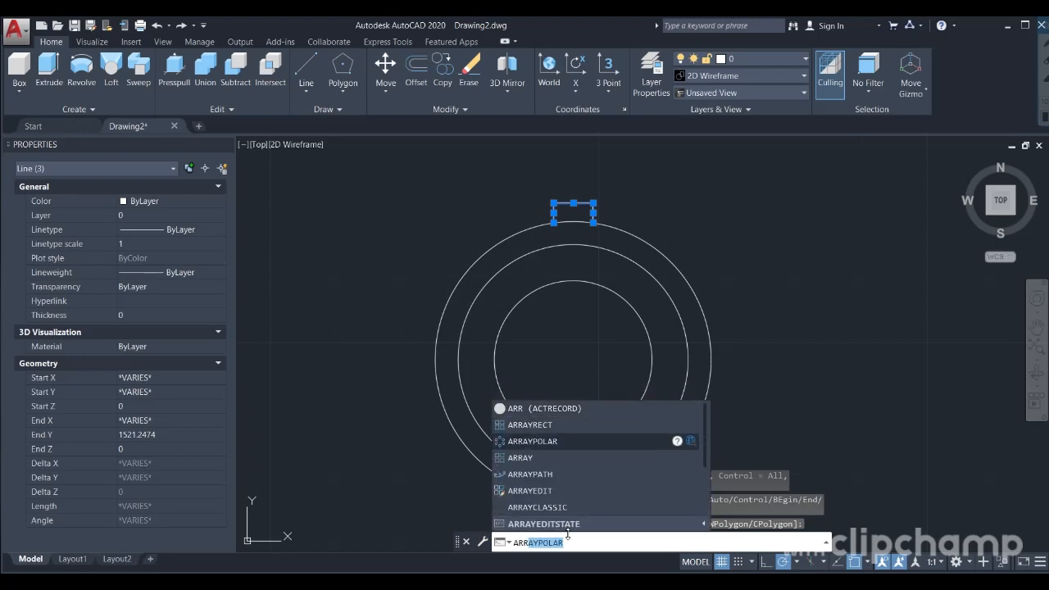
key("Return")
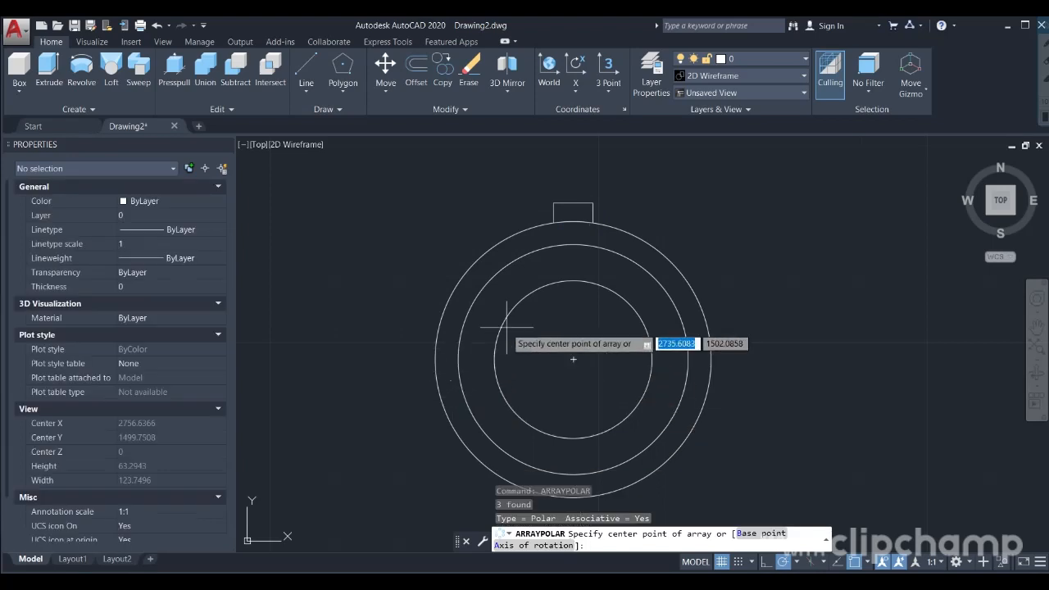
left_click(573, 358)
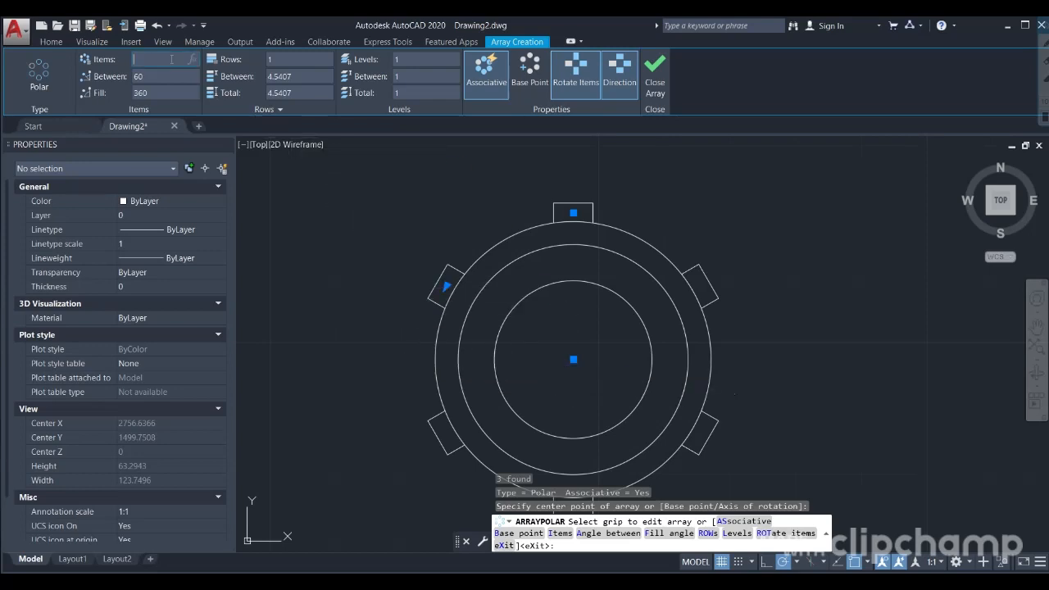
Step: Set the number of items in the tooth array to 12 and finish the array
type("2")
key("Return")
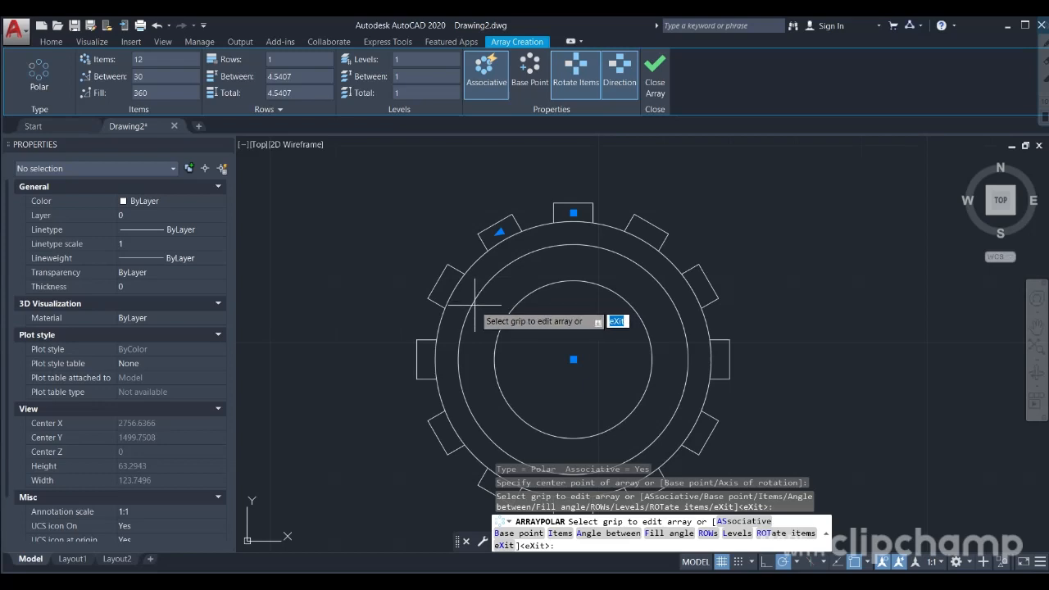
key("Escape")
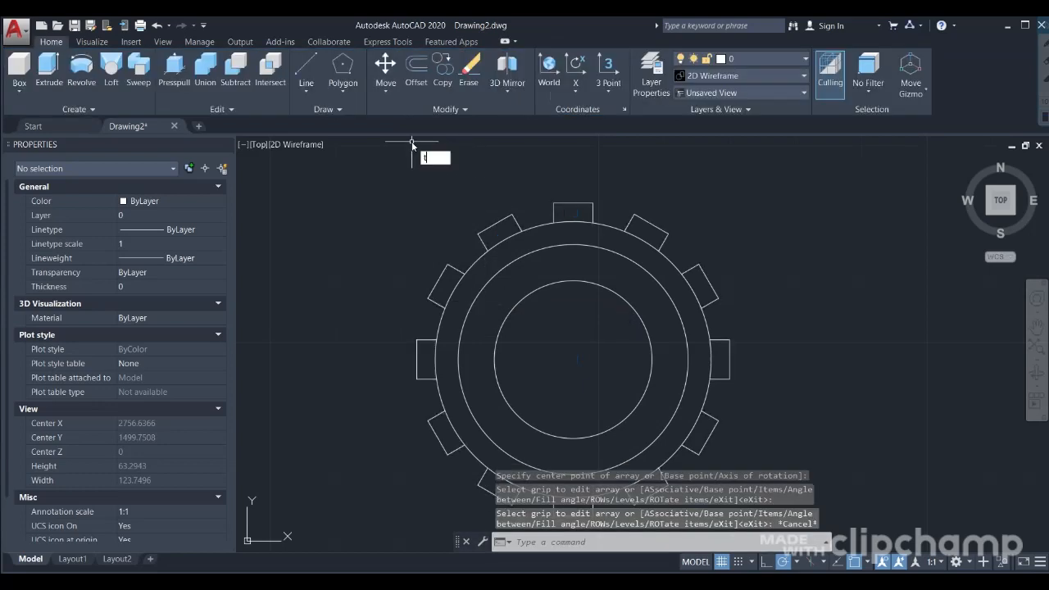
Step: Trim the outer circle's arcs at the base of the top tooth and the teeth on the gear's right side
type("t")
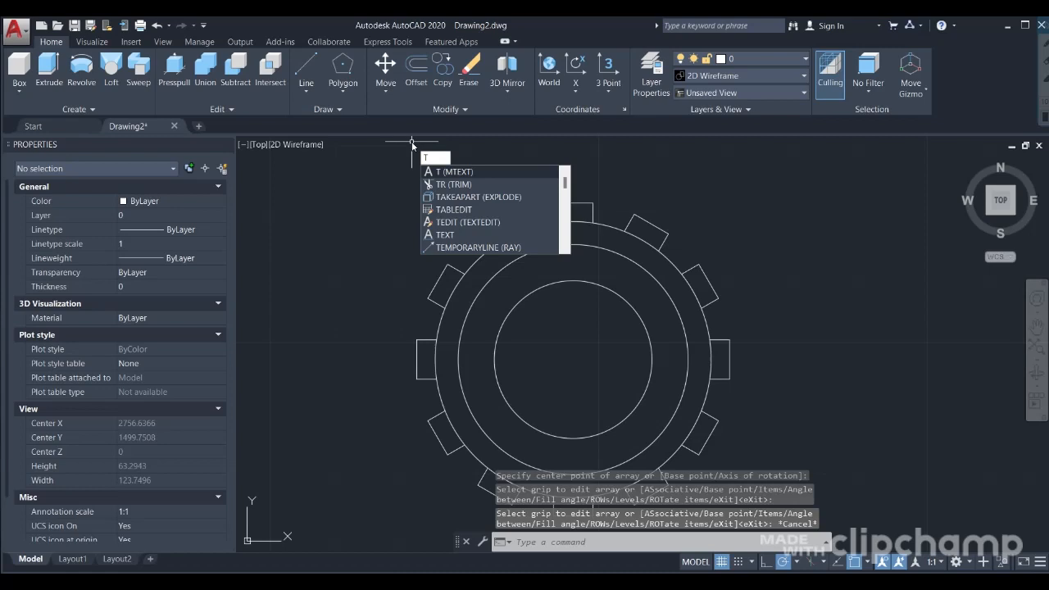
type("r")
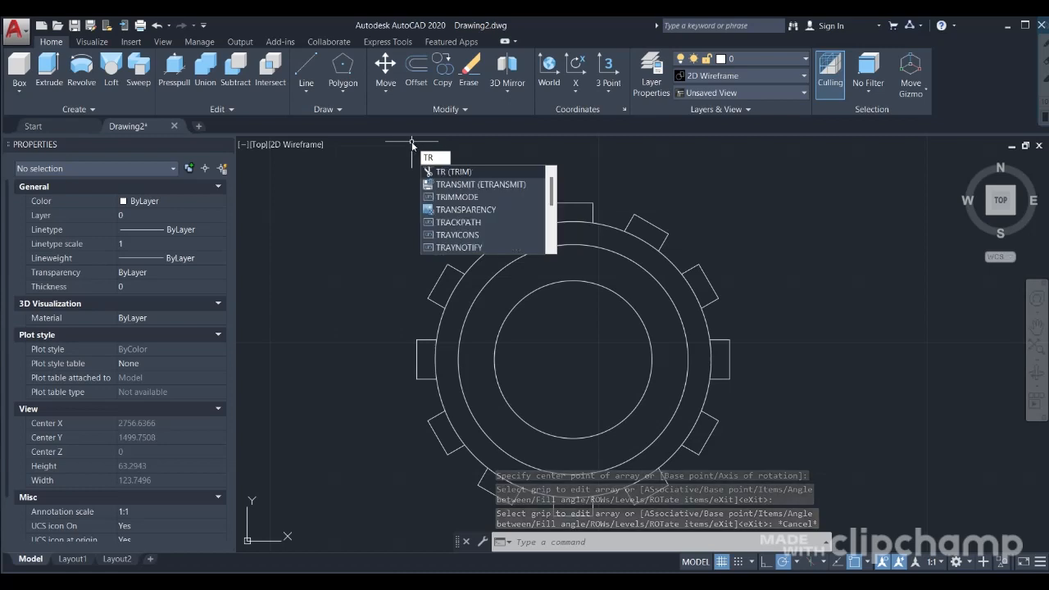
key("Return")
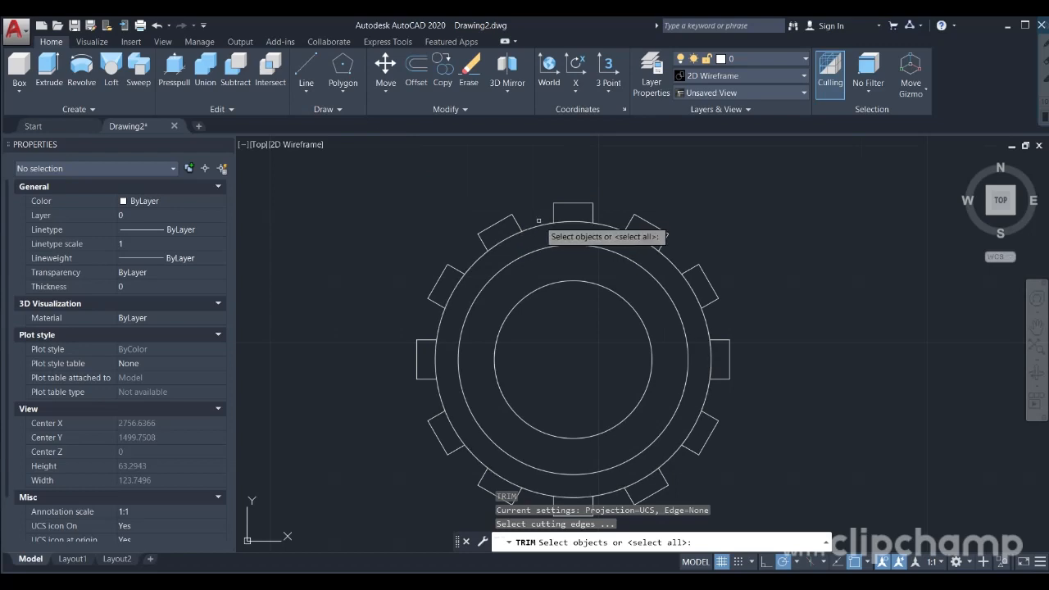
key("Return")
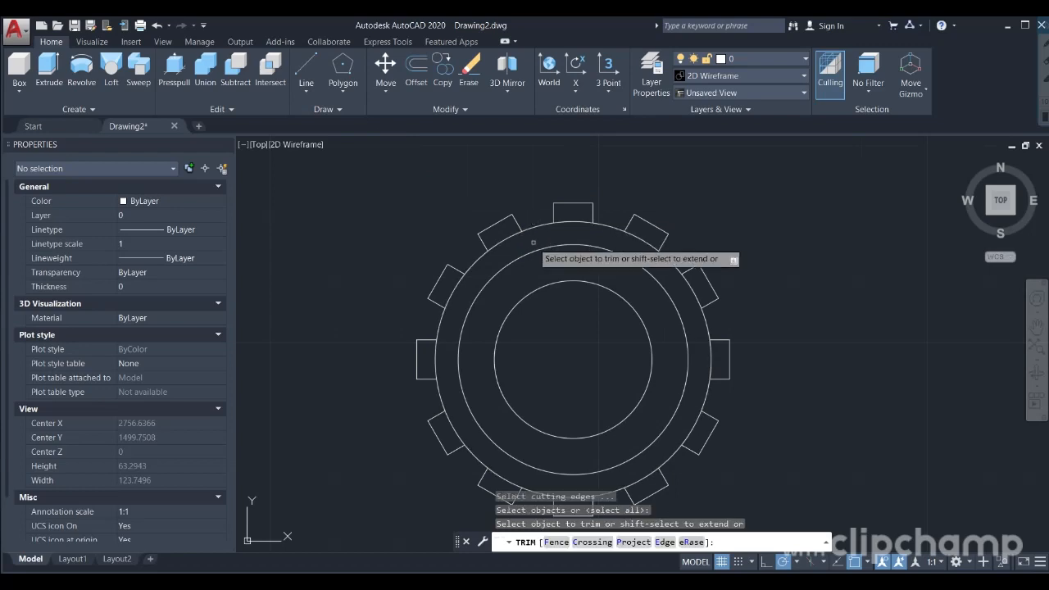
left_click(578, 221)
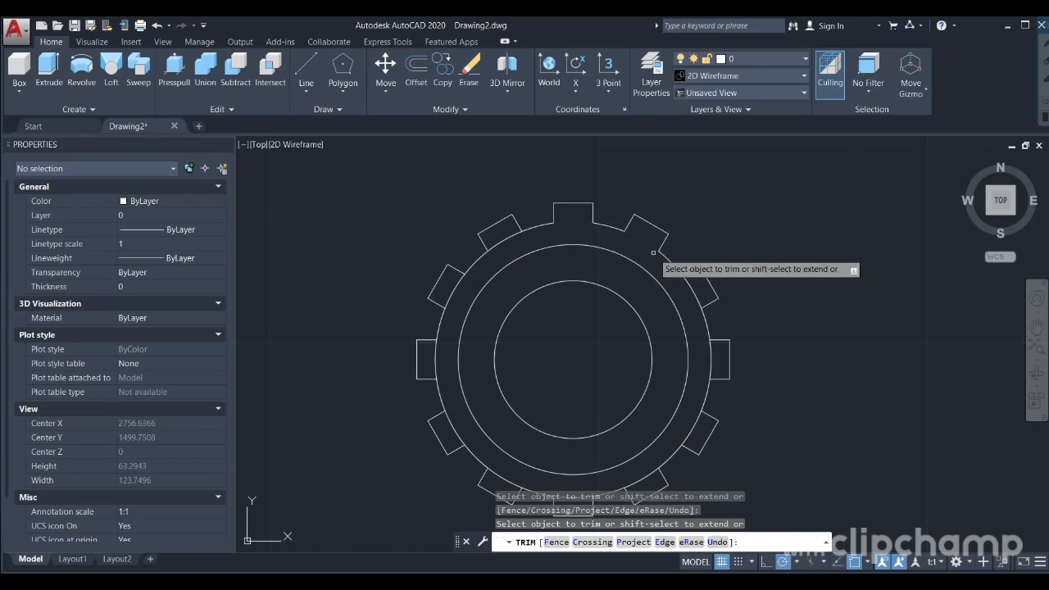
left_click(688, 285)
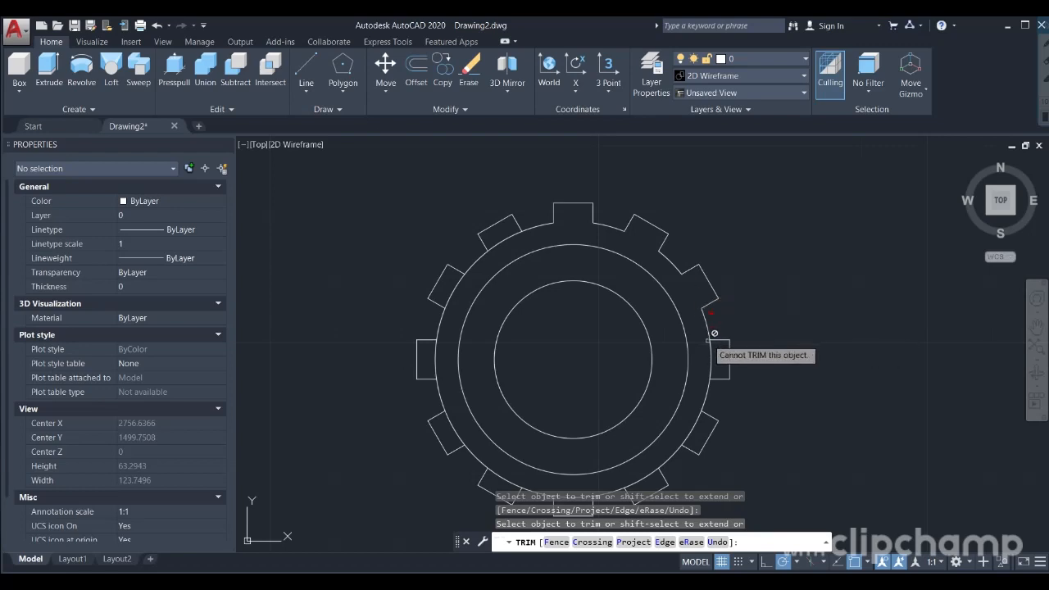
left_click(694, 430)
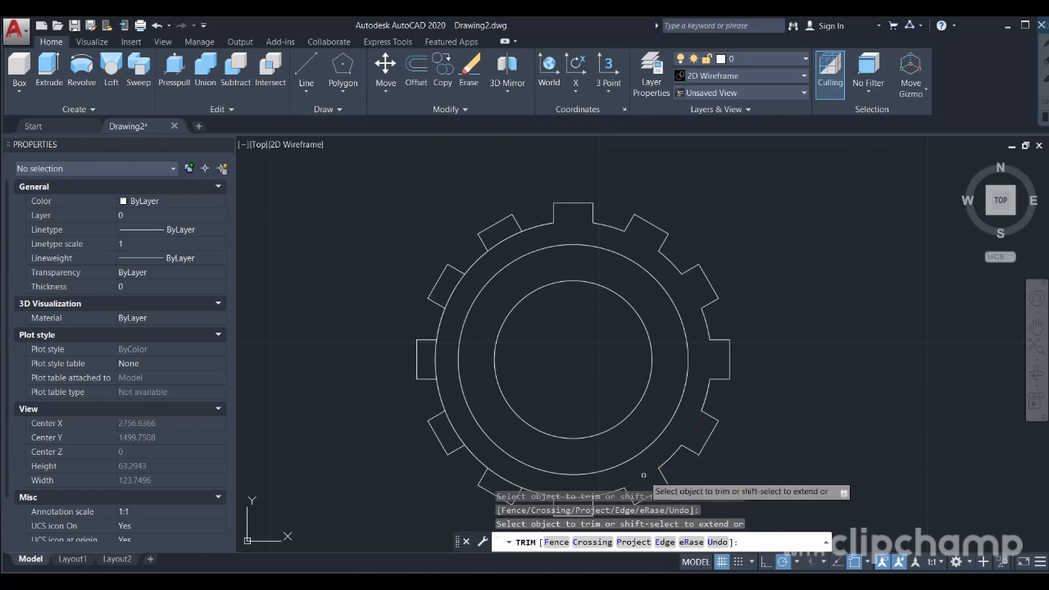
Step: Trim the remaining outer circle arcs at the base of the bottom and left-side teeth to complete the gear outline
middle_click_drag(674, 418, 727, 324)
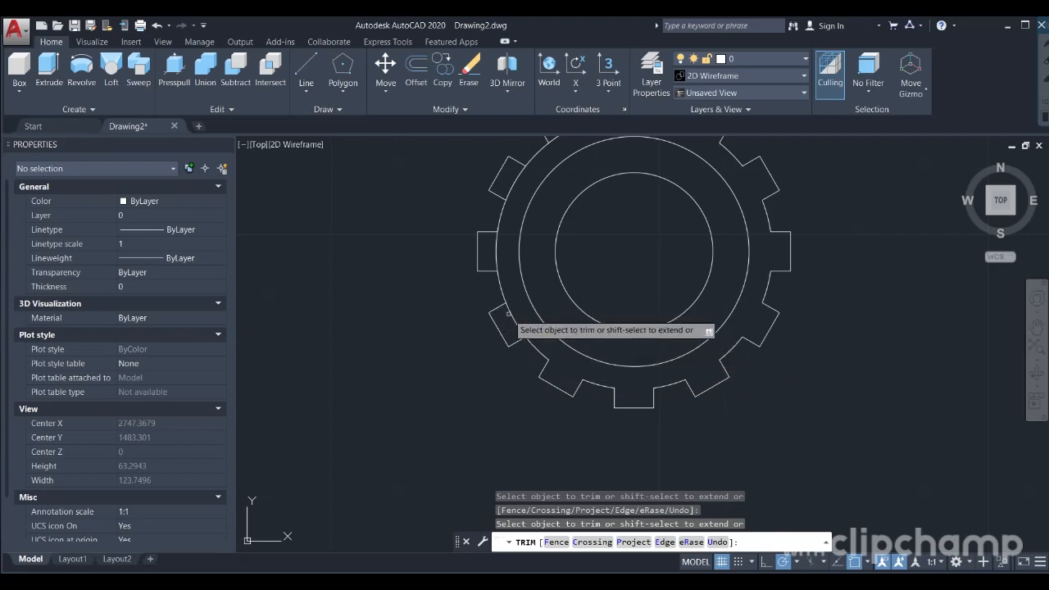
left_click(496, 249)
left_click(513, 185)
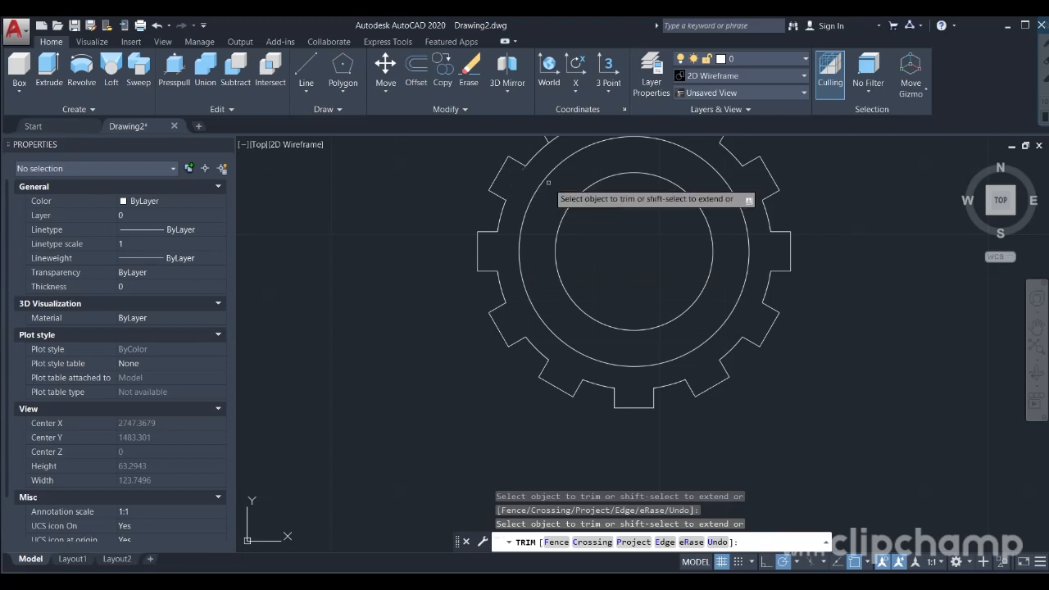
middle_click_drag(536, 177, 540, 265)
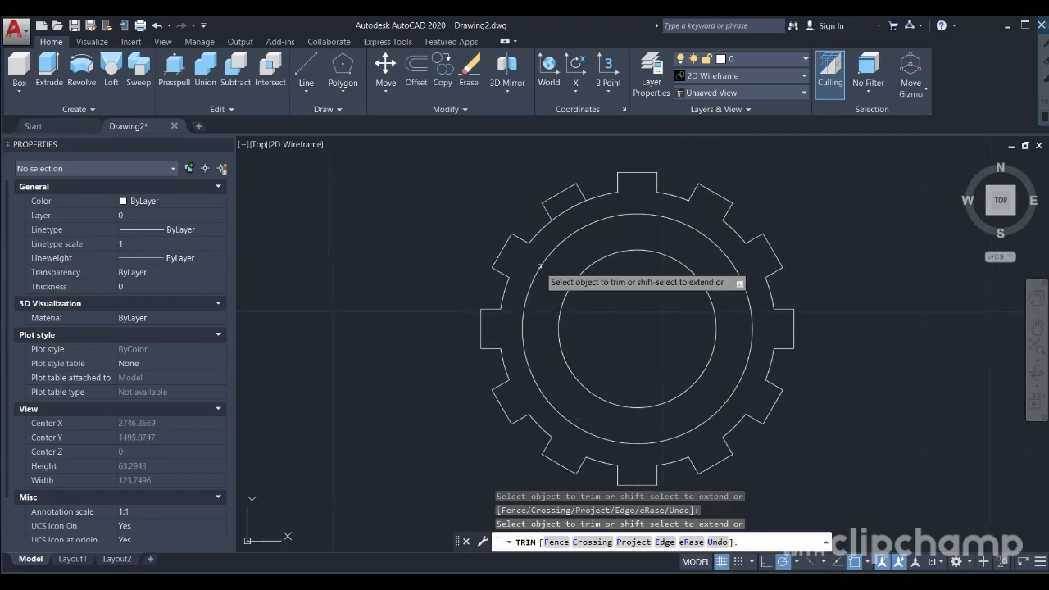
left_click(569, 205)
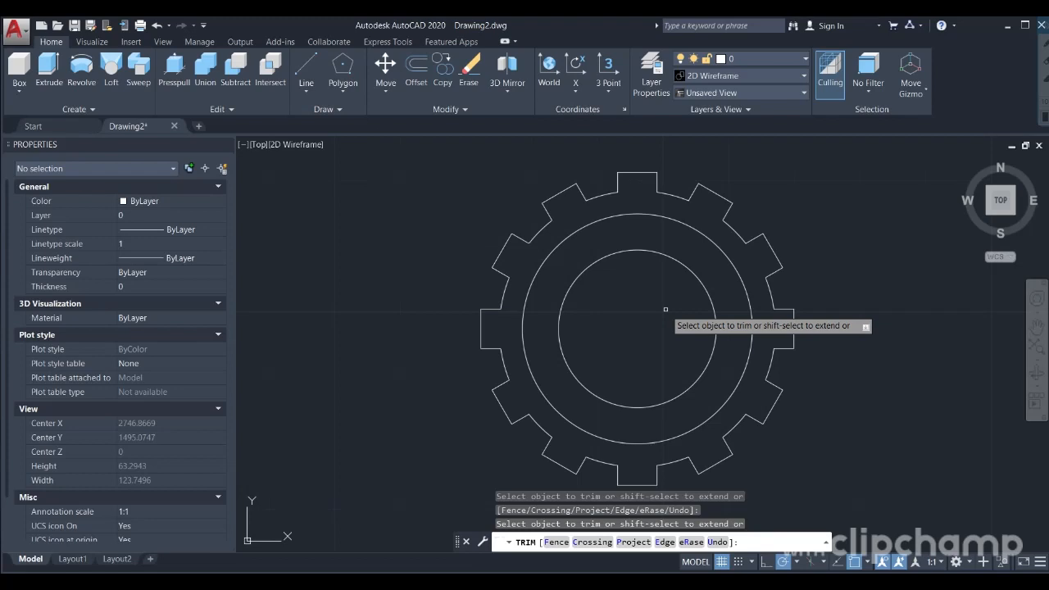
key("Escape")
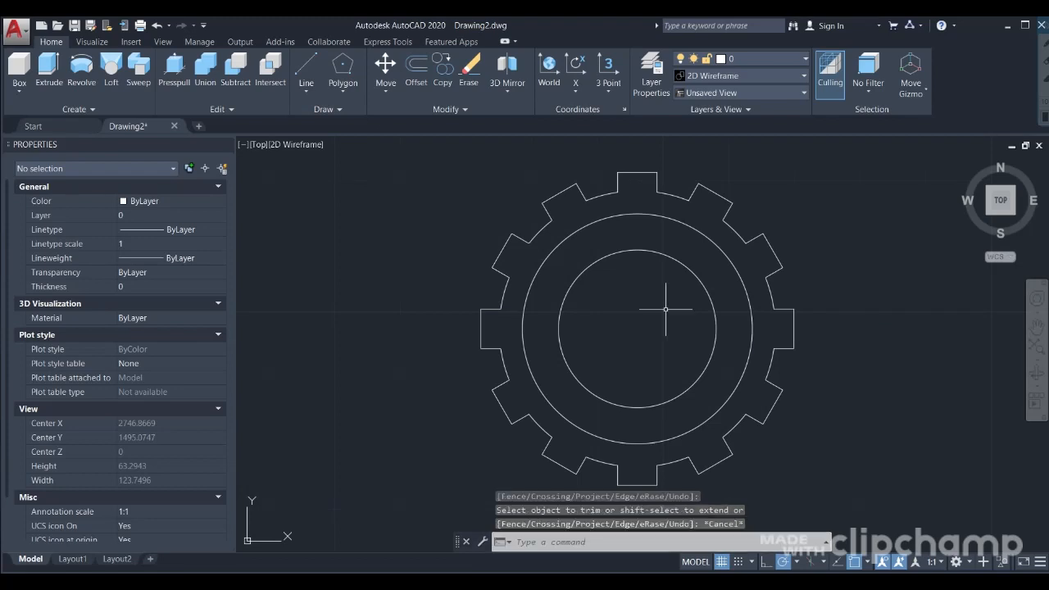
Step: Switch to an isometric view of the gear that faces its top, left and front sides
middle_click_drag(544, 296, 539, 275)
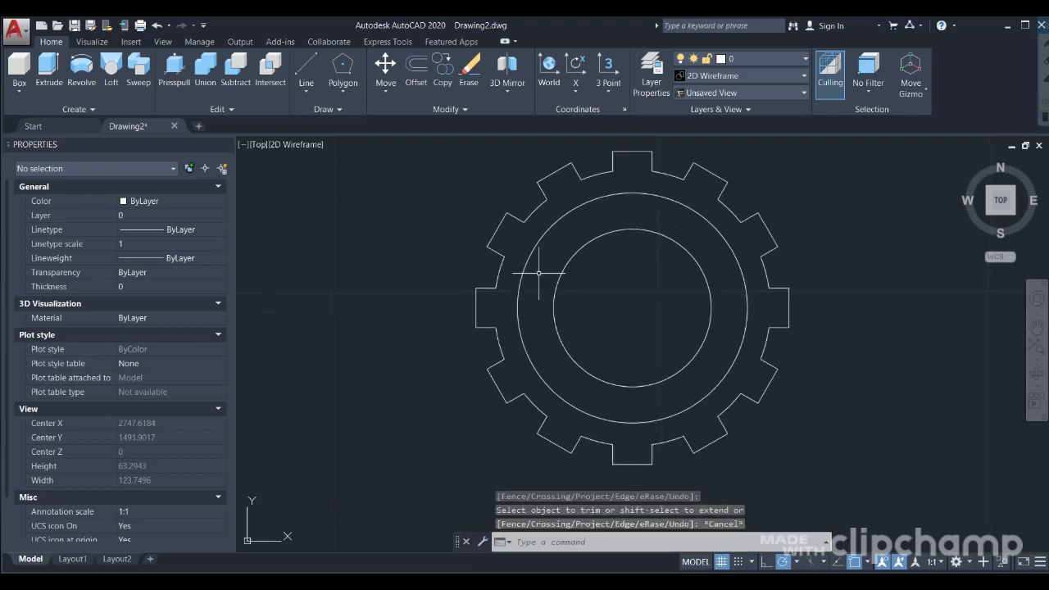
scroll(539, 275, "down", 2)
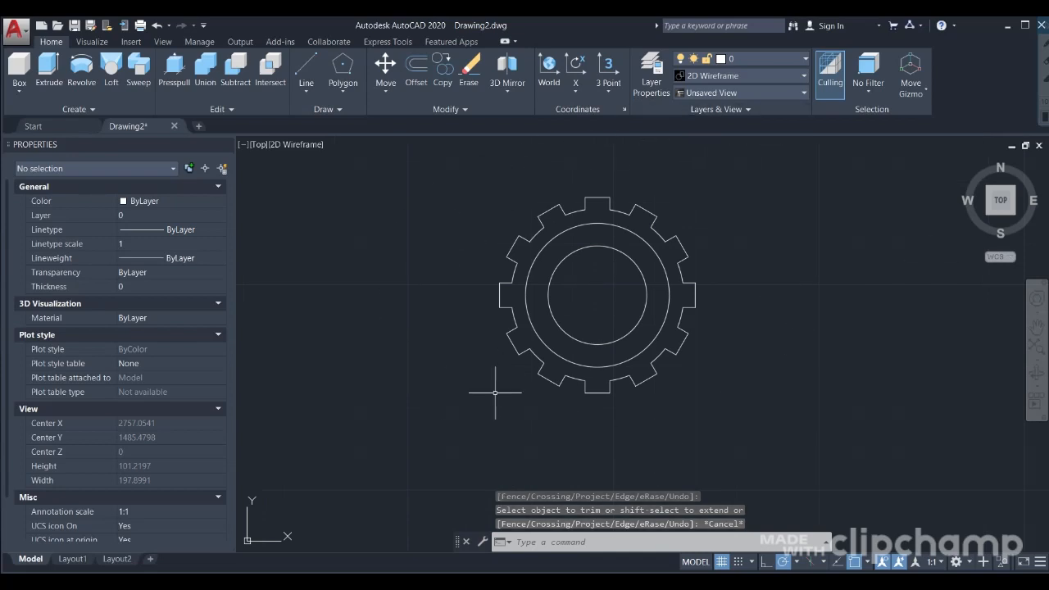
left_click(961, 160)
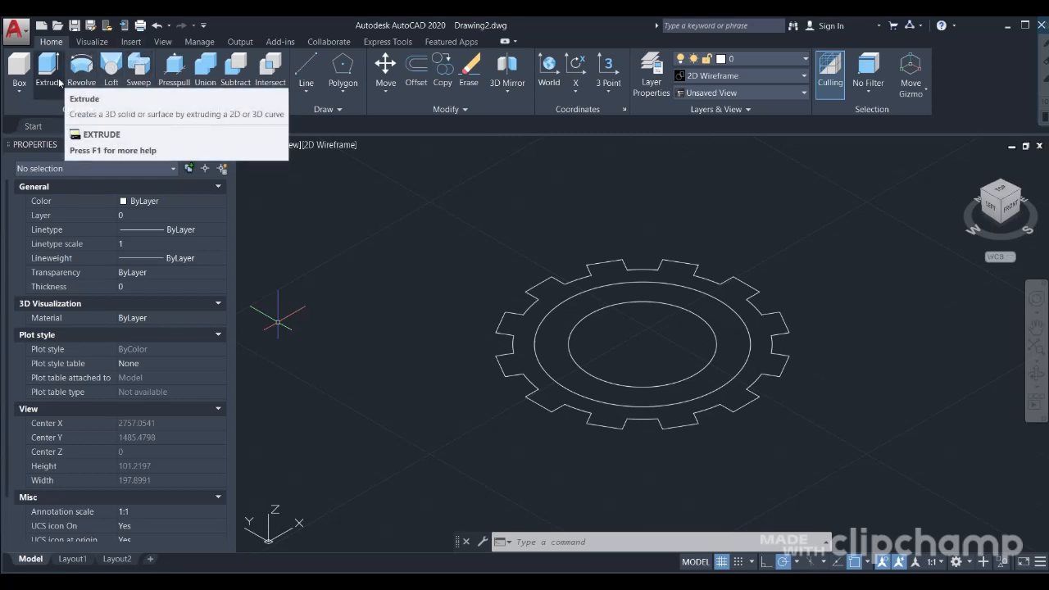
Step: Try to press-pull the area inside the innermost circle upward
left_click(175, 65)
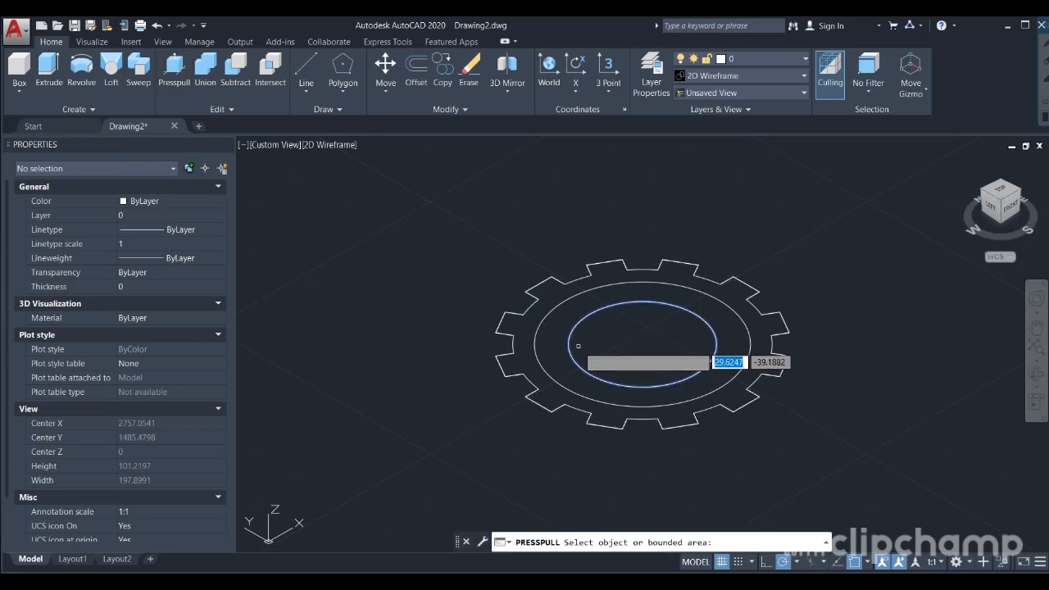
left_click(578, 346)
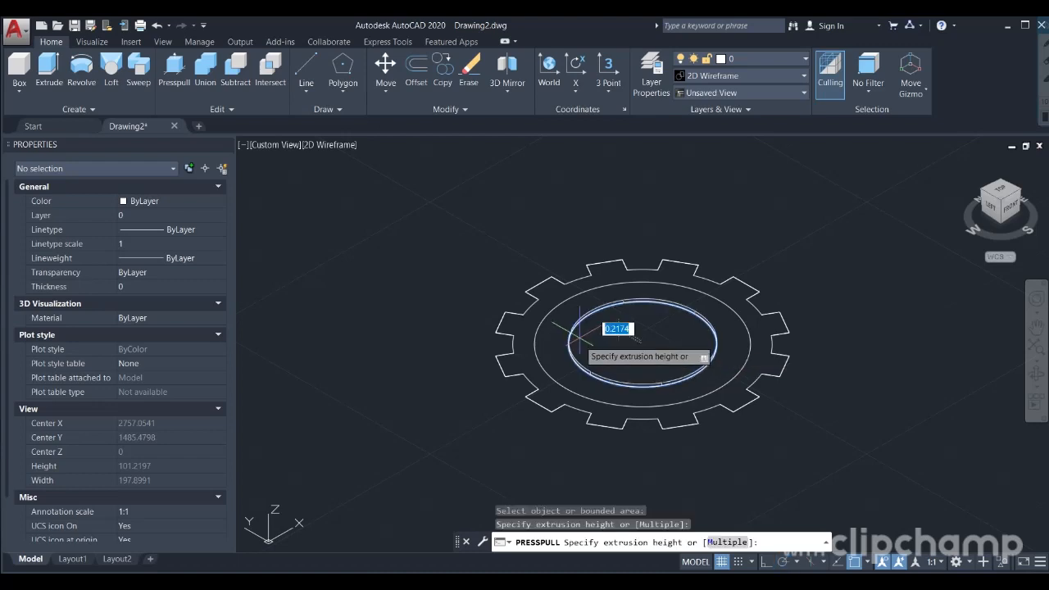
left_click(588, 316)
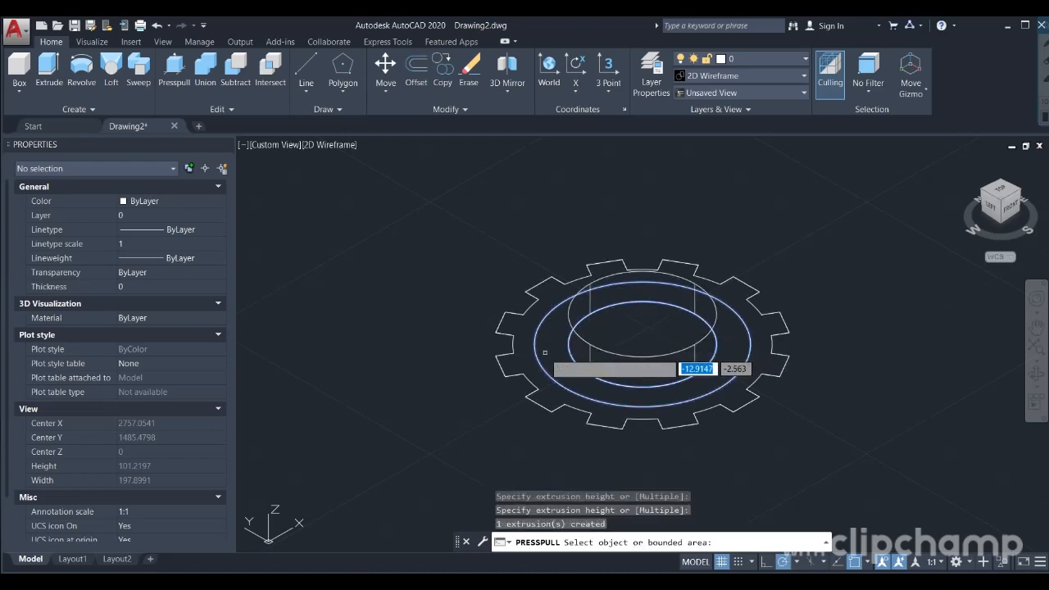
Step: Undo the press-pull of the innermost circle's area
key("ctrl+z")
key("ctrl+z")
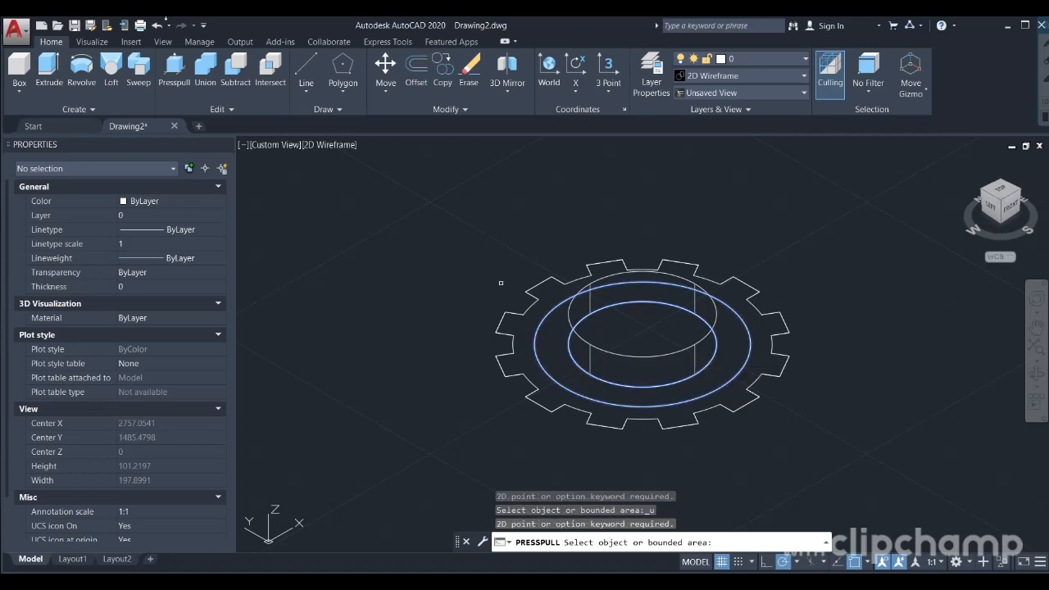
left_click(157, 25)
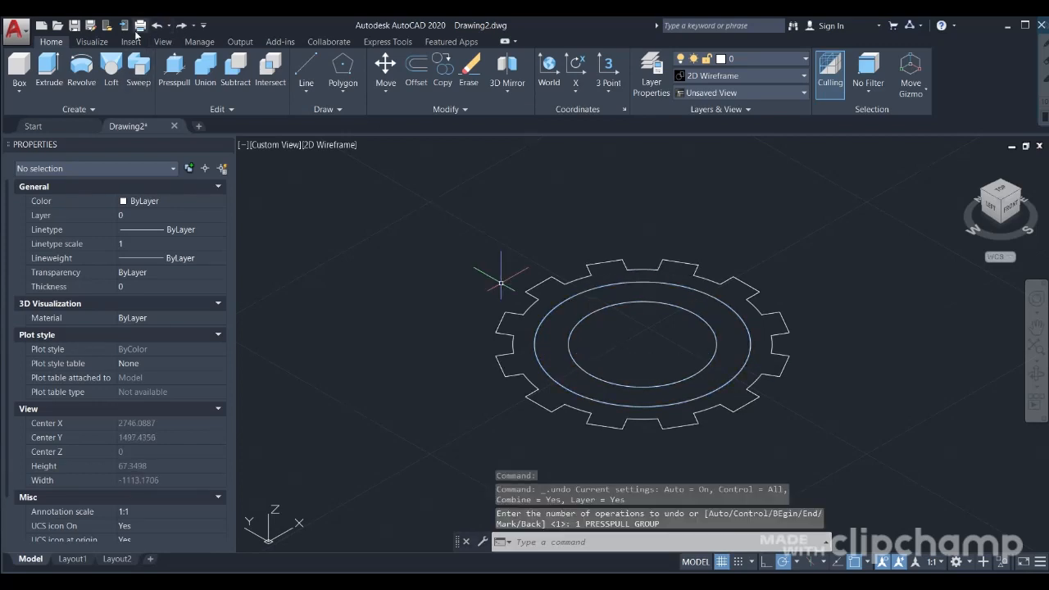
Step: Press-pull the ring between the two inner circles to a height of 2
left_click(182, 80)
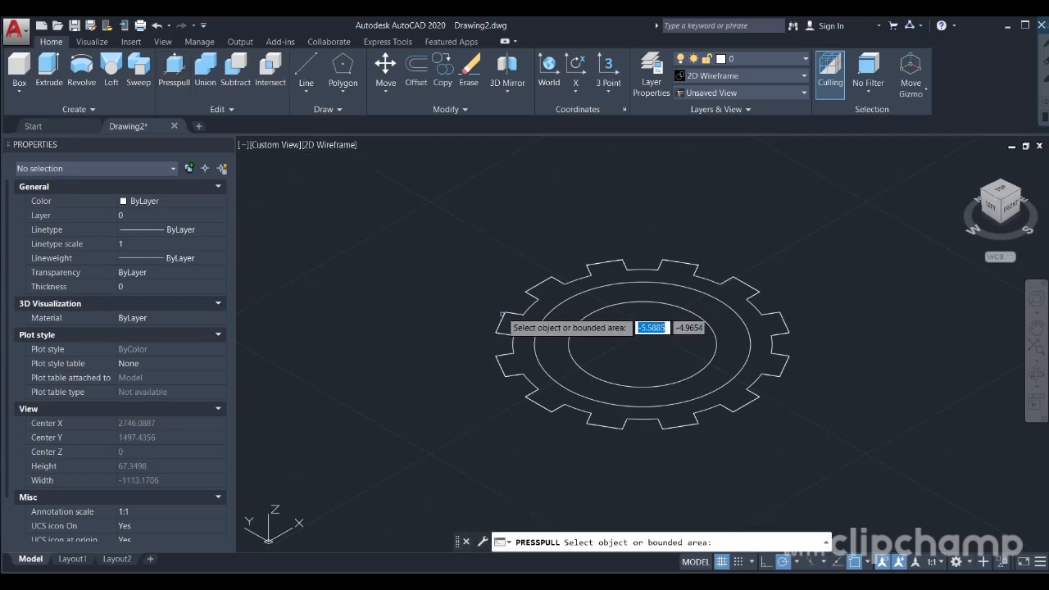
left_click(543, 339)
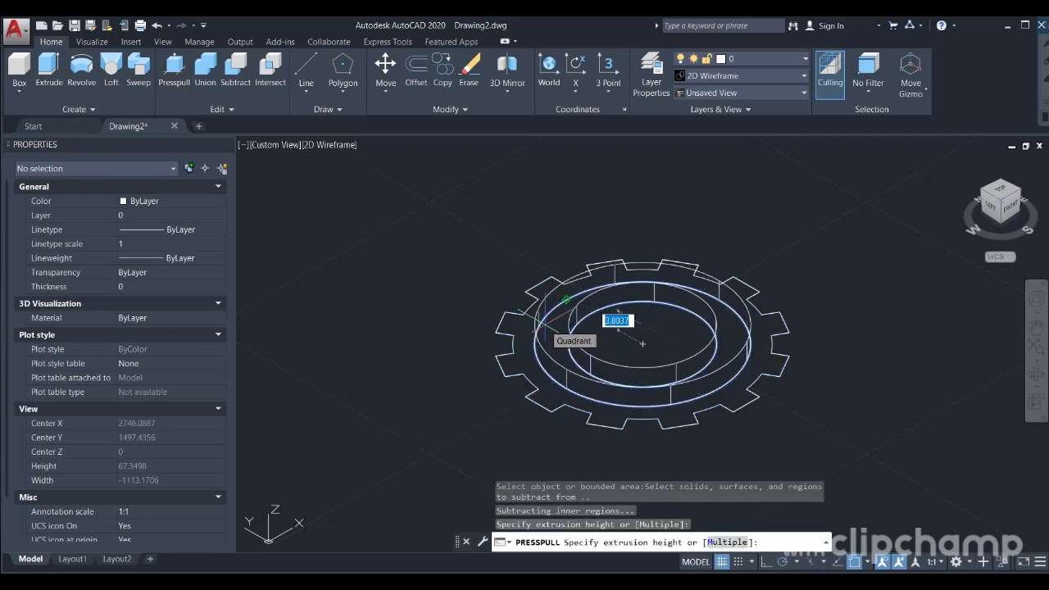
type("2")
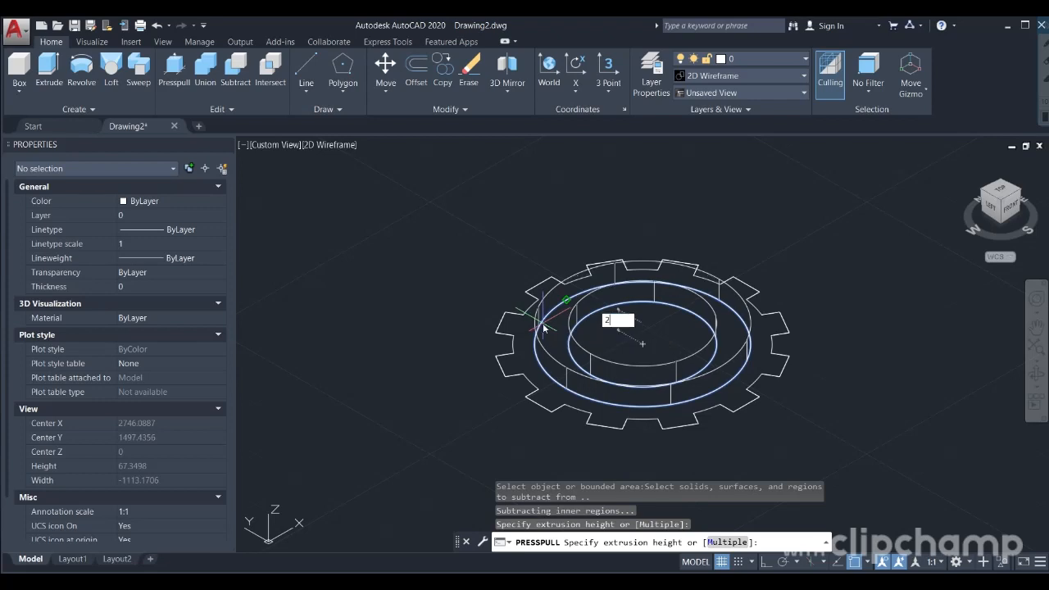
key("Return")
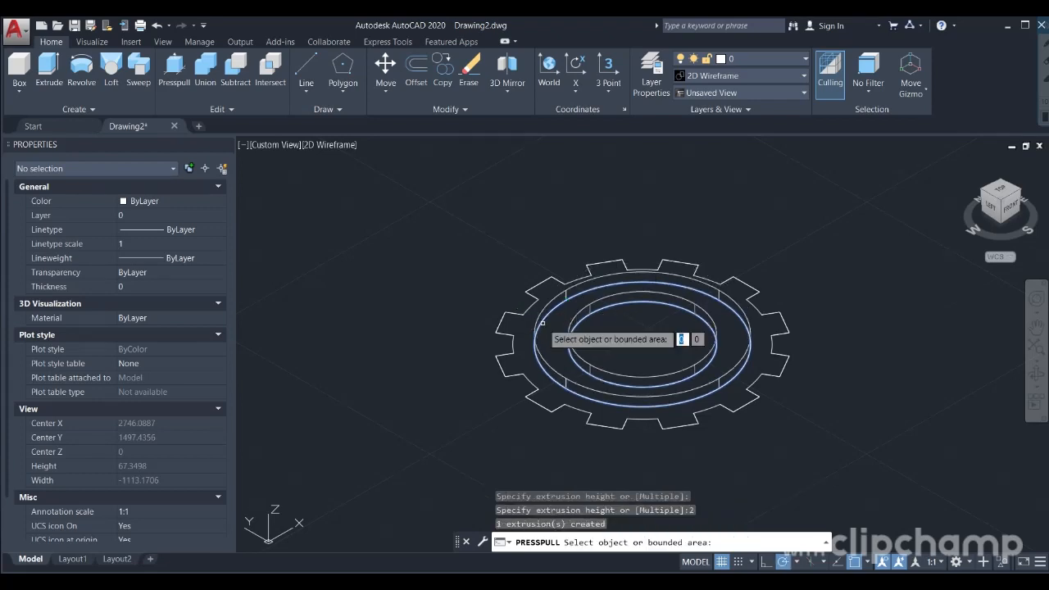
Step: Press-pull the toothed outer ring to a height of 8 and display the model in the Shades of Gray visual style
left_click(557, 398)
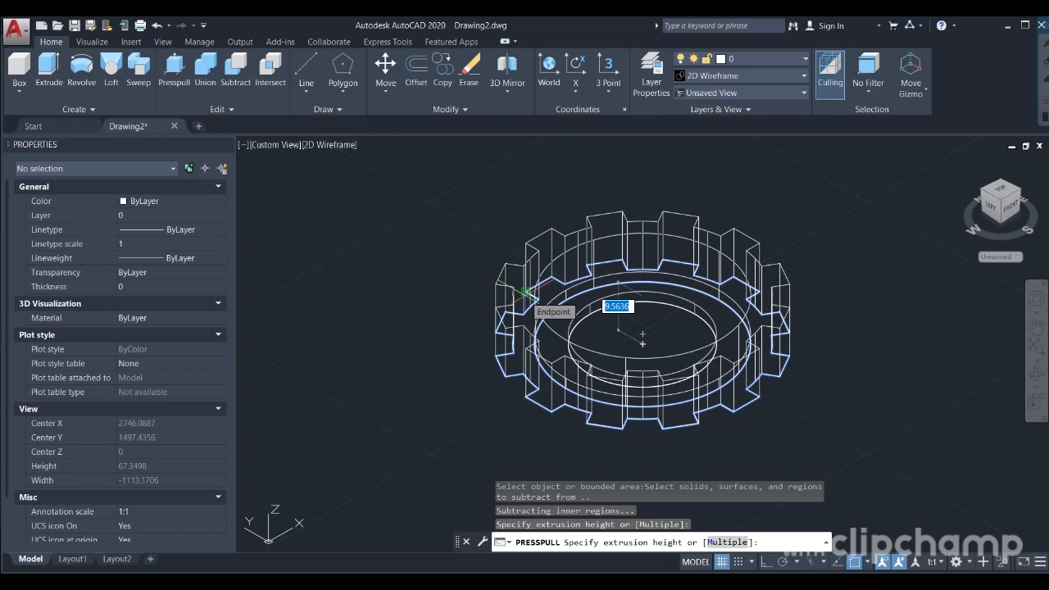
type("8")
key("Return")
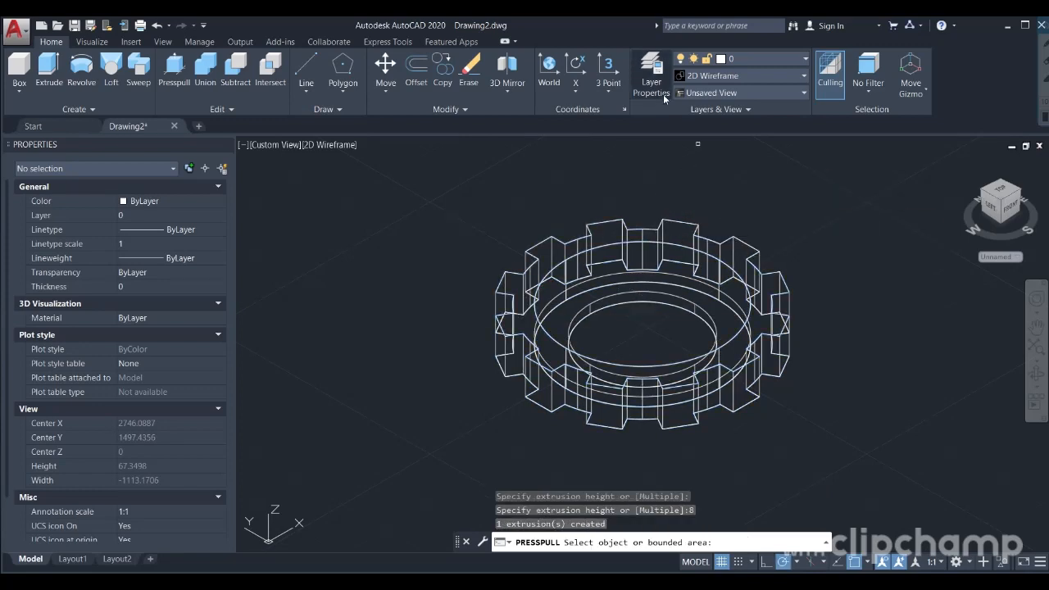
left_click(769, 74)
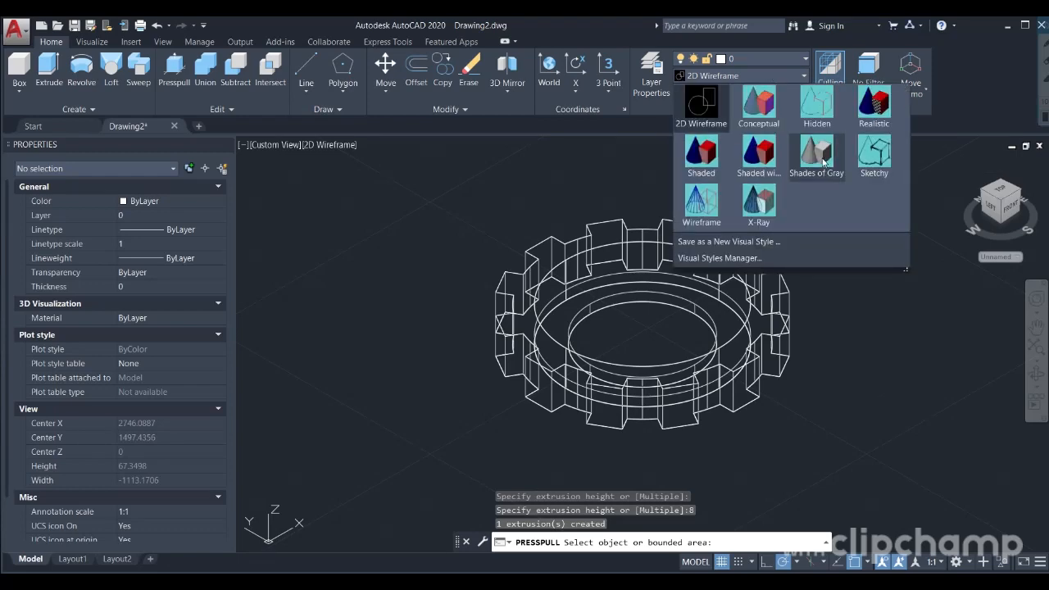
left_click(824, 162)
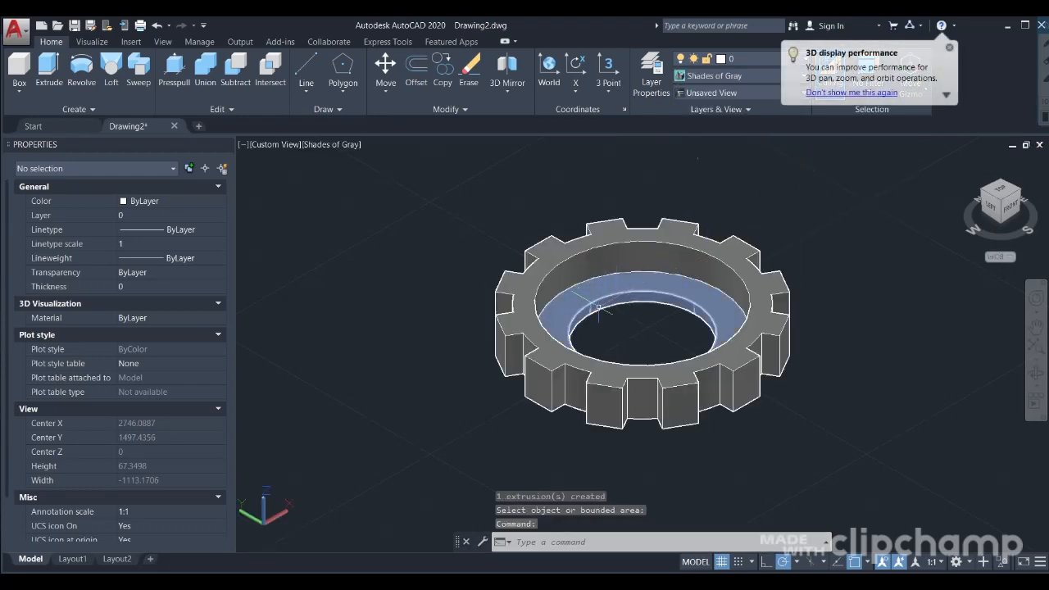
Step: Try to press-pull the toothed outer ring again from its base outline, to a height of 10
left_click(554, 264)
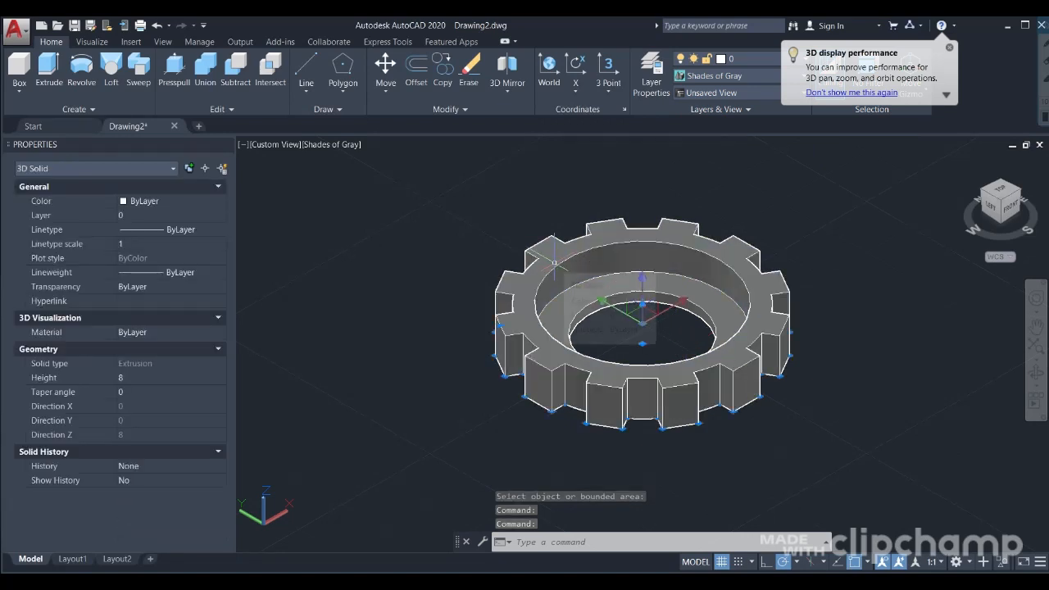
right_click_drag(554, 264, 558, 255)
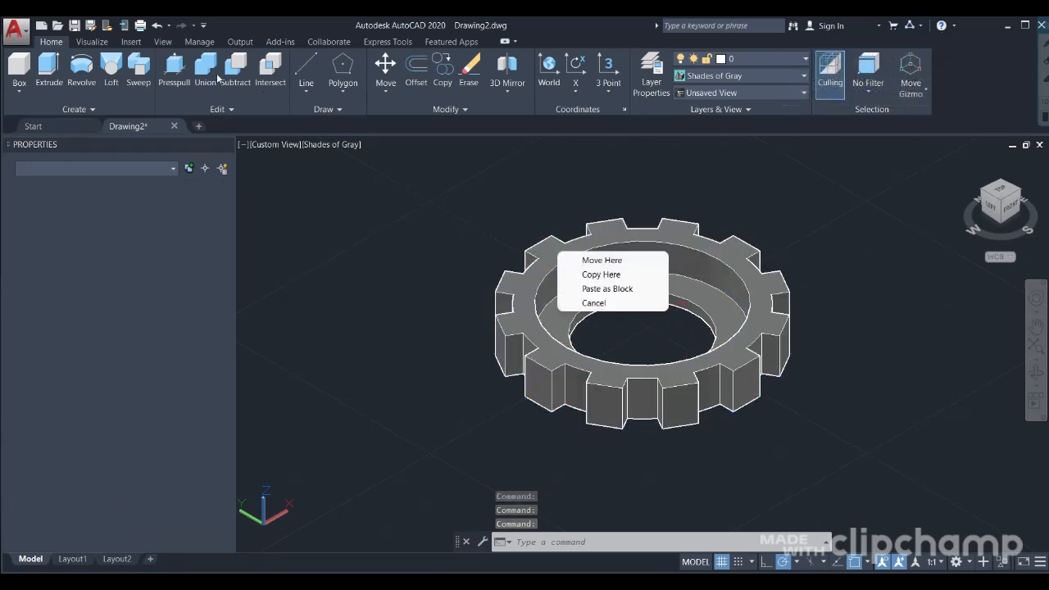
left_click(169, 66)
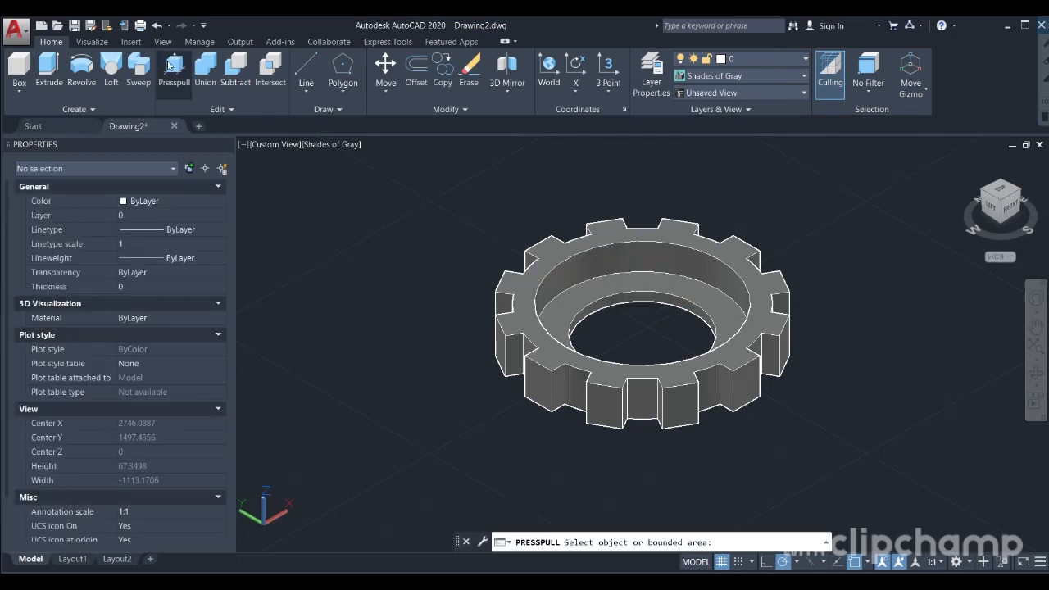
left_click(549, 280)
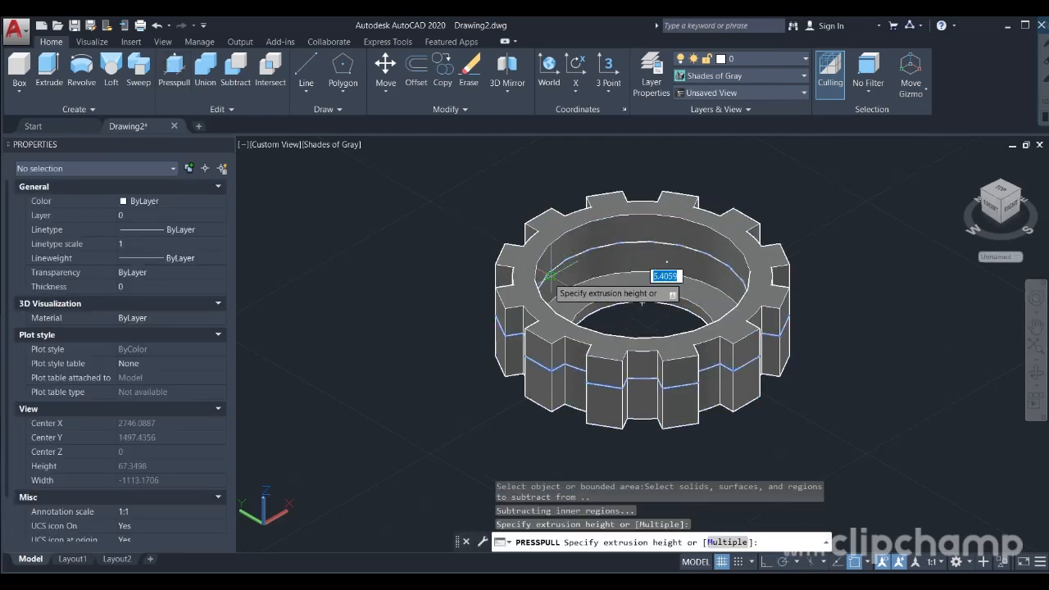
left_click(549, 278)
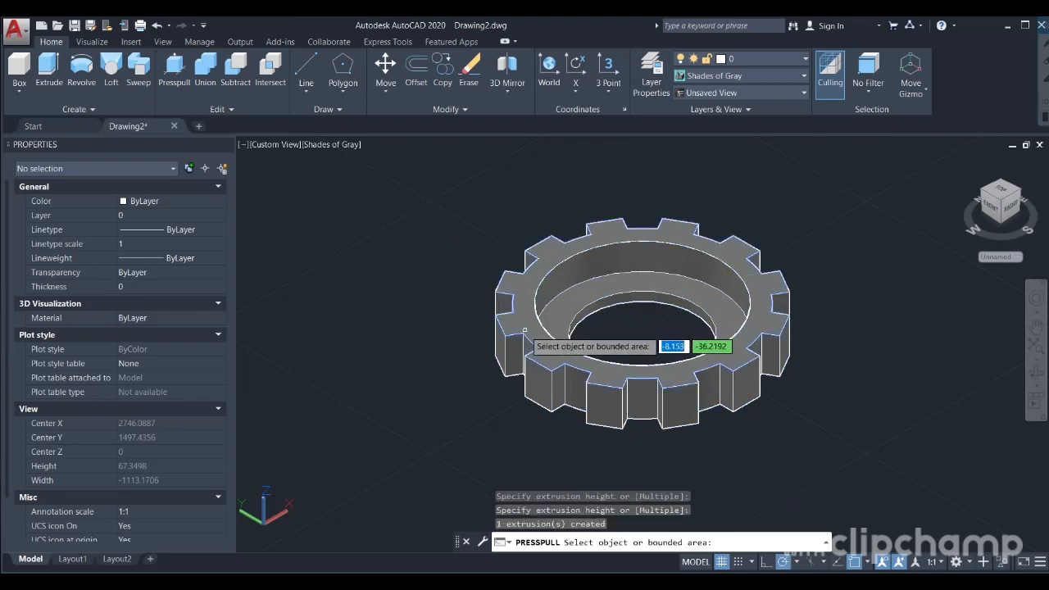
left_click(501, 375)
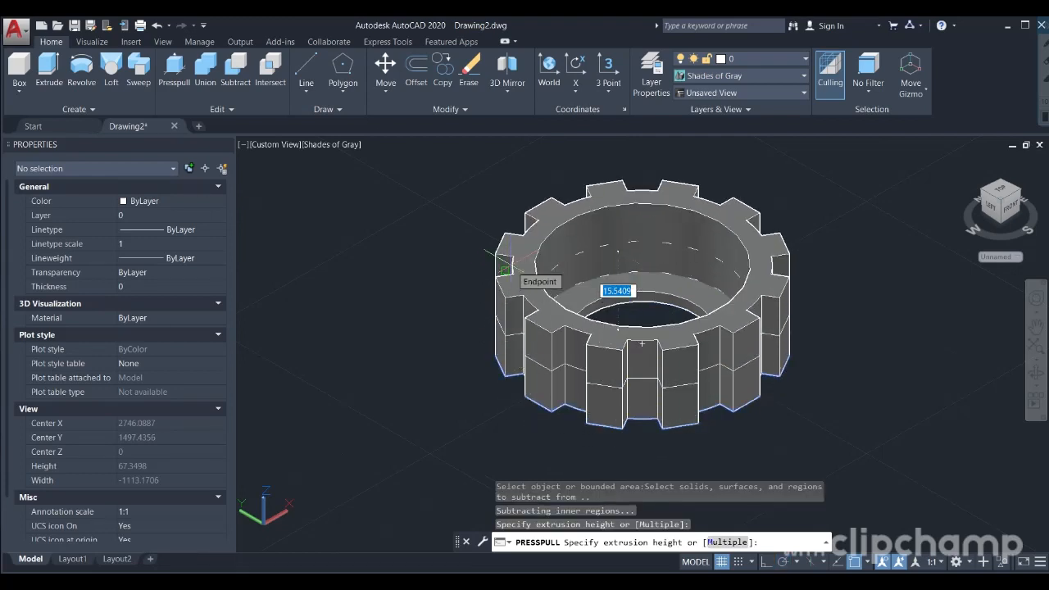
type("10")
key("Return")
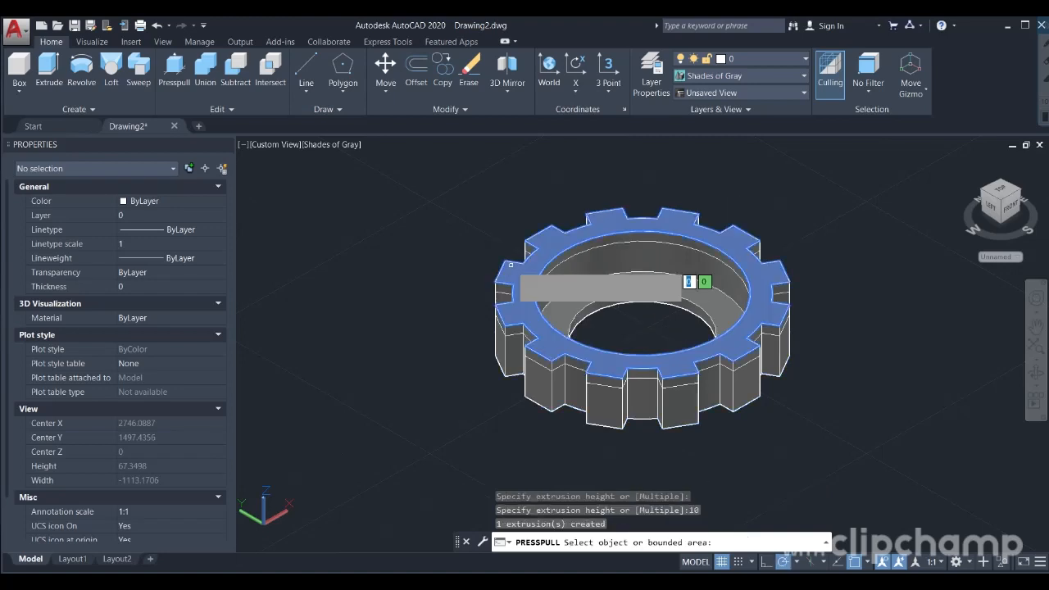
Step: Undo the press-pulls of both rings back to the flat 2D Wireframe outlines
key("ctrl+z")
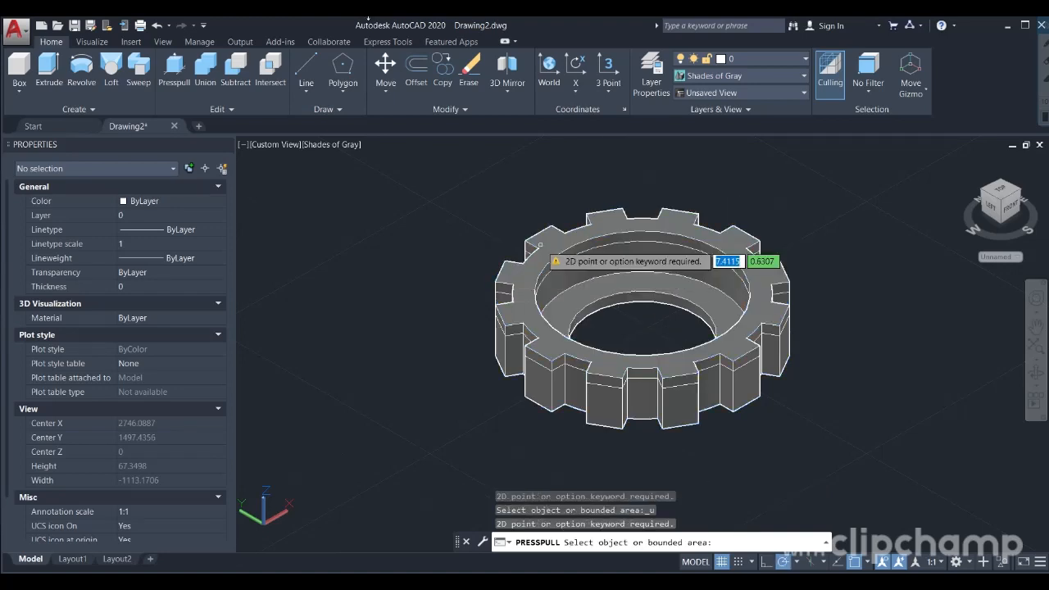
left_click(157, 30)
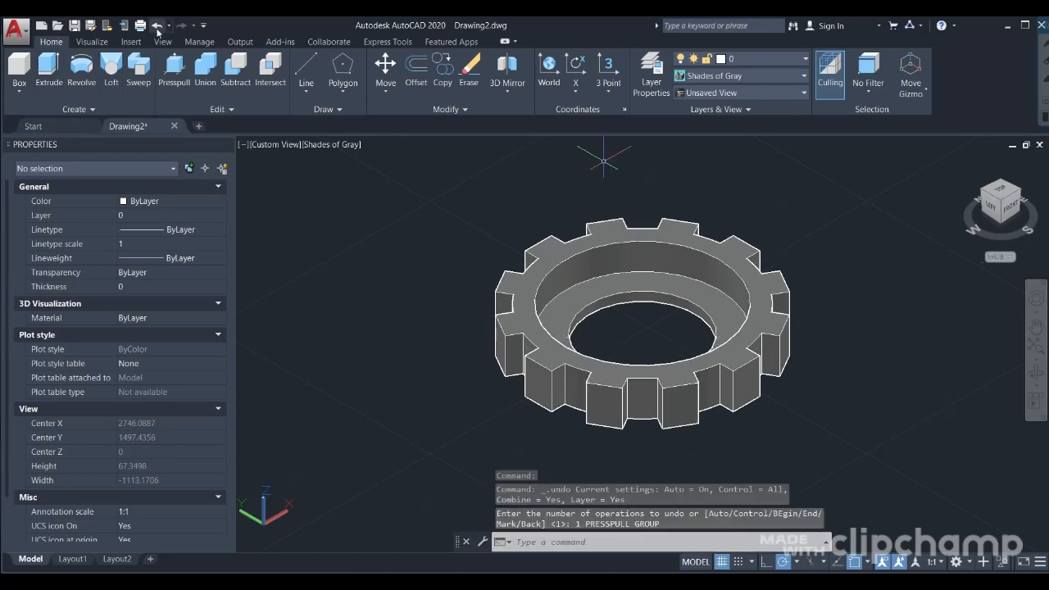
left_click(156, 30)
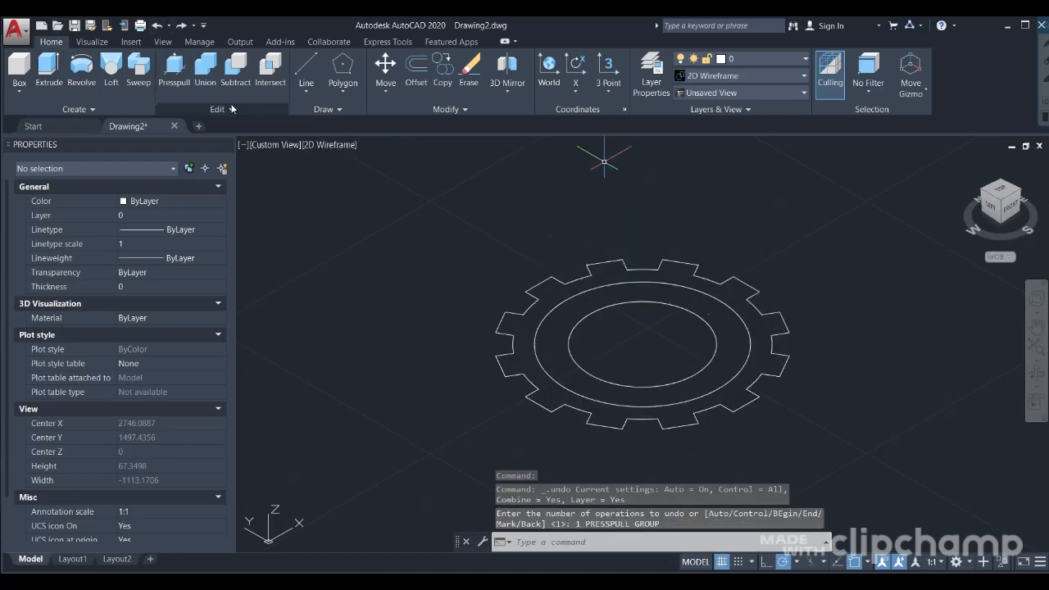
Step: Press-pull the ring between the two inner circles to a height of 4
left_click(175, 70)
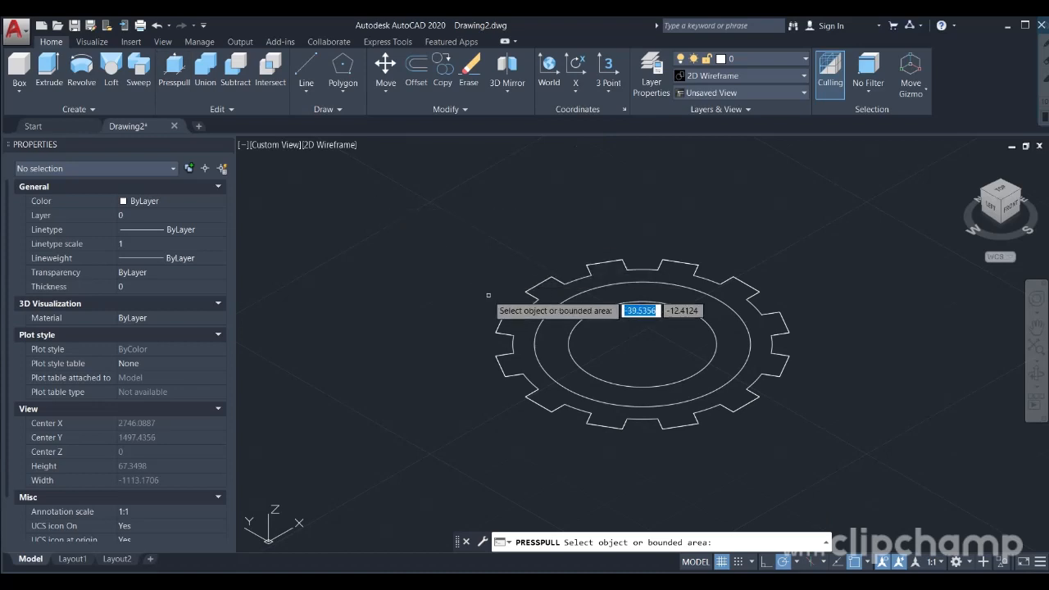
left_click(552, 342)
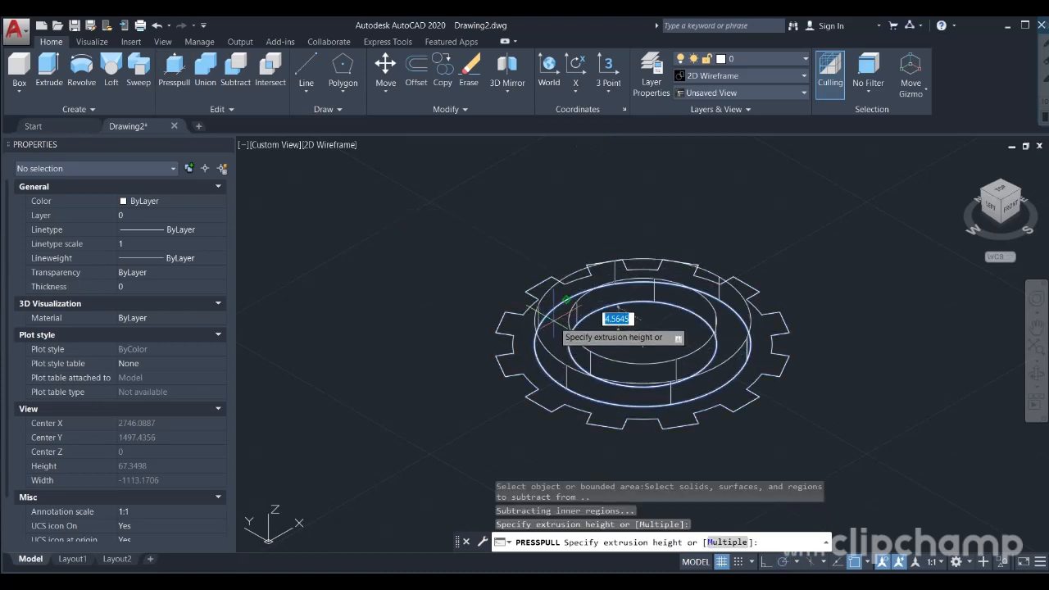
type("4")
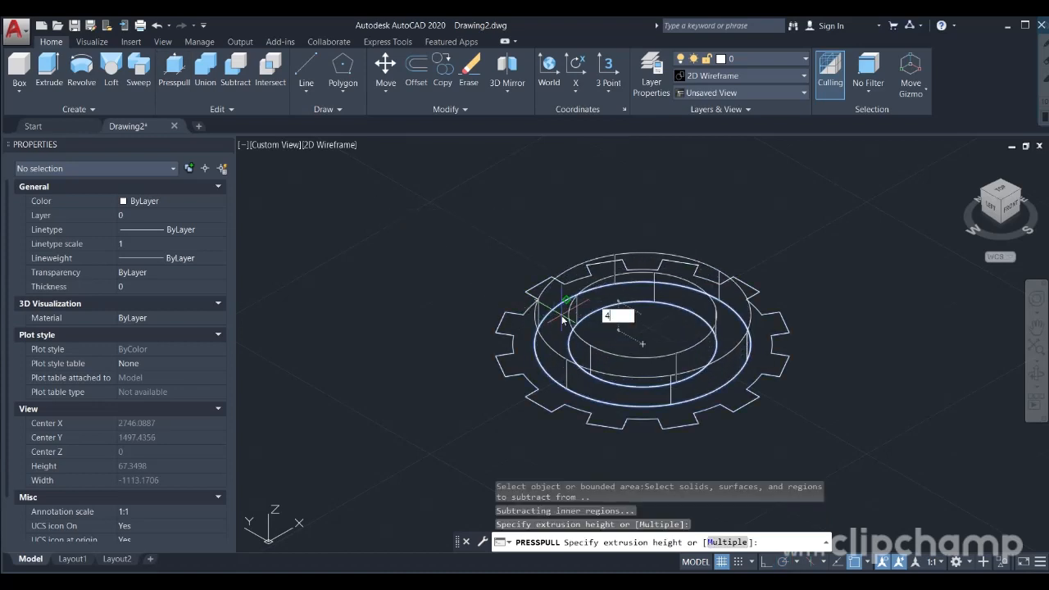
key("Return")
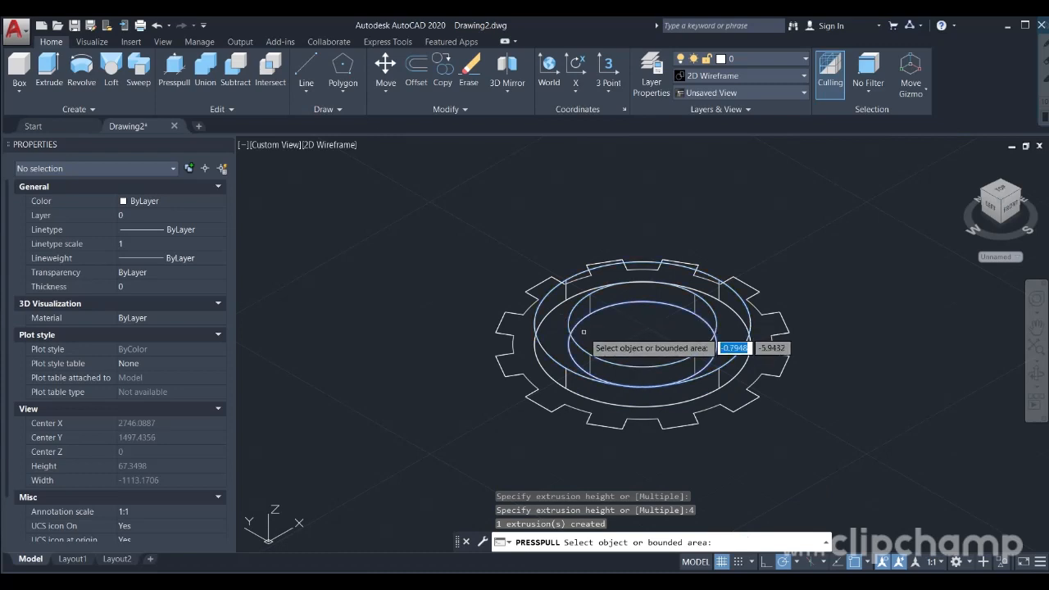
Step: Press-pull the toothed outer ring to a height of 14 and display the model in the Shades of Gray visual style
left_click(515, 349)
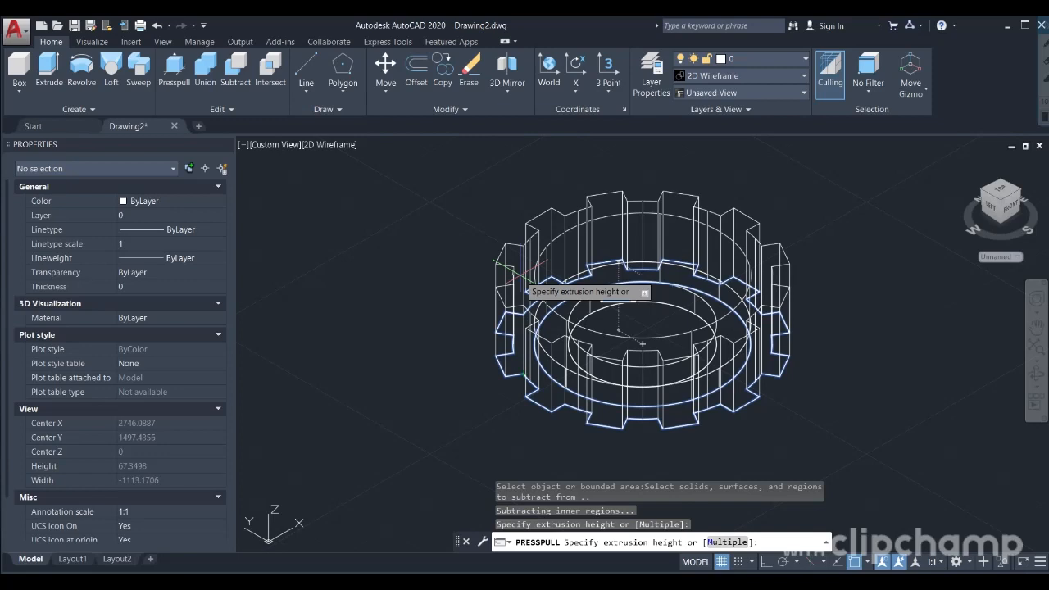
type("14")
key("Return")
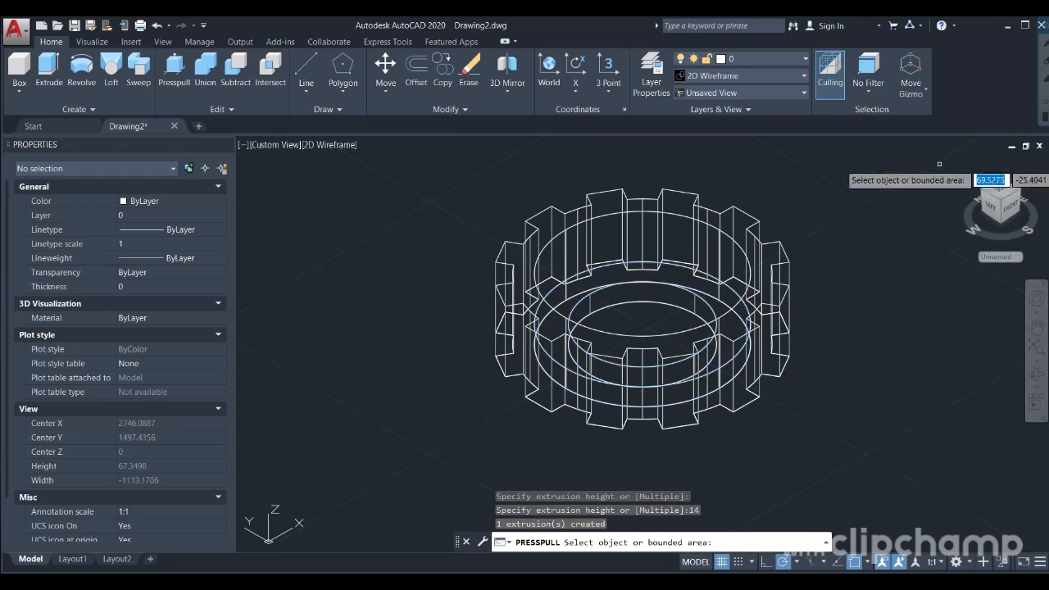
left_click(964, 163)
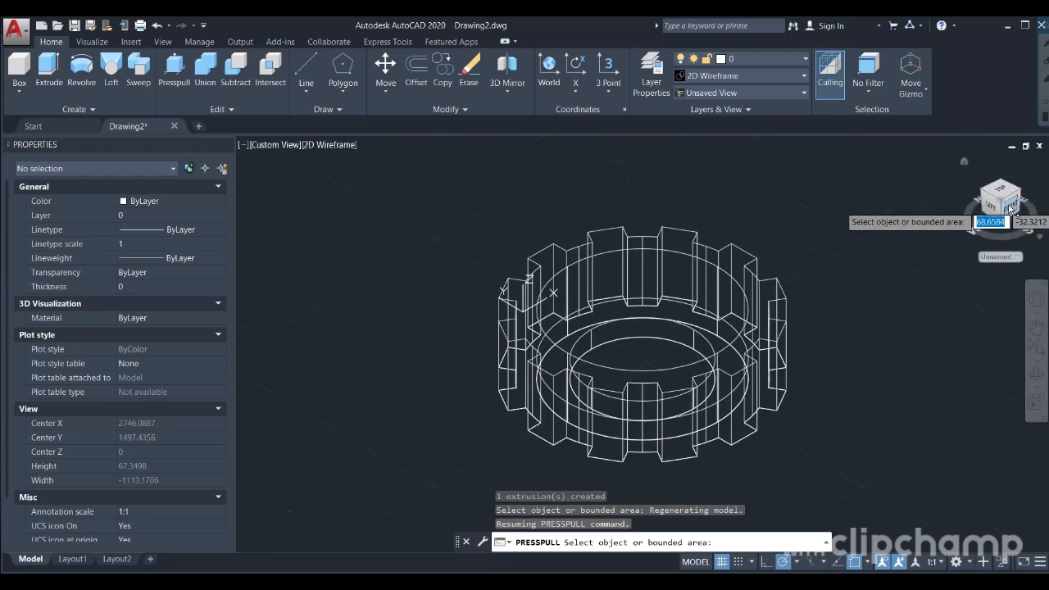
left_click(793, 75)
left_click(817, 155)
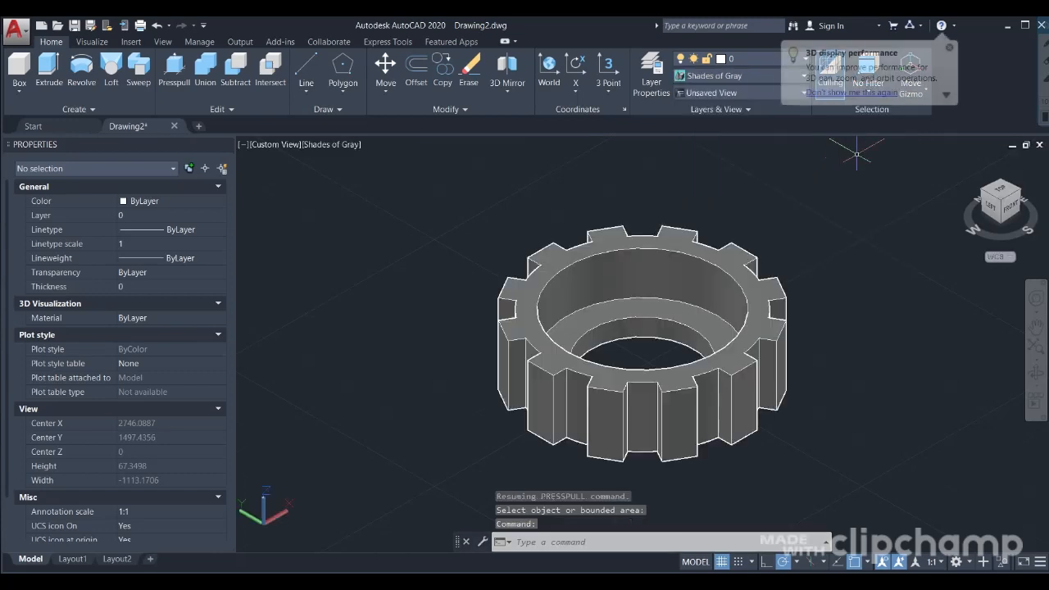
Step: Examine the finished gear from the top, the underside and the sides by orbiting around it
left_click(1002, 191)
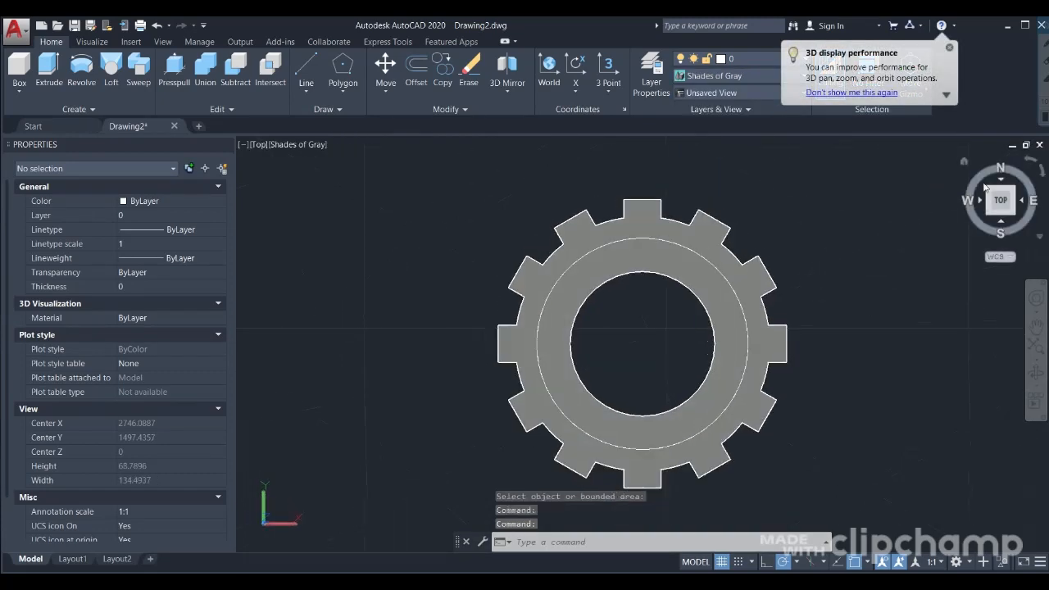
left_click(1034, 375)
left_click_drag(878, 450, 972, 382)
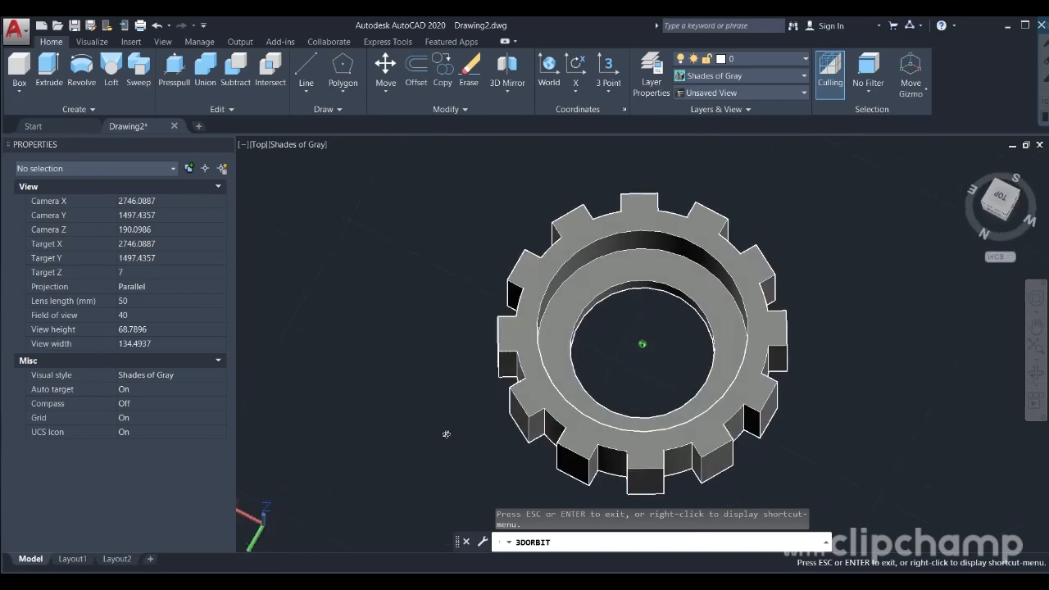
left_click_drag(446, 434, 375, 337)
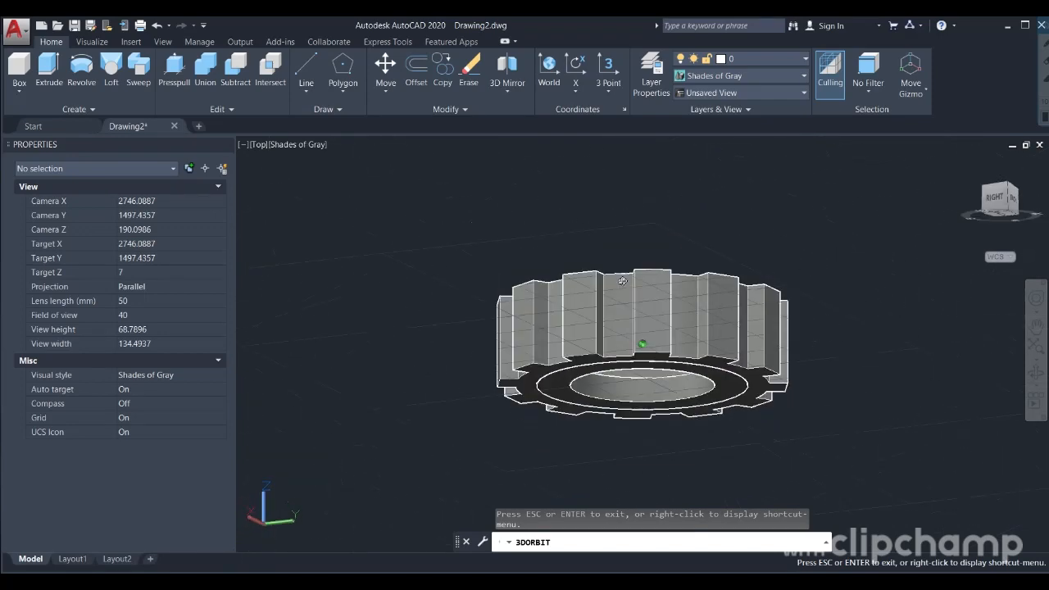
left_click_drag(623, 281, 505, 549)
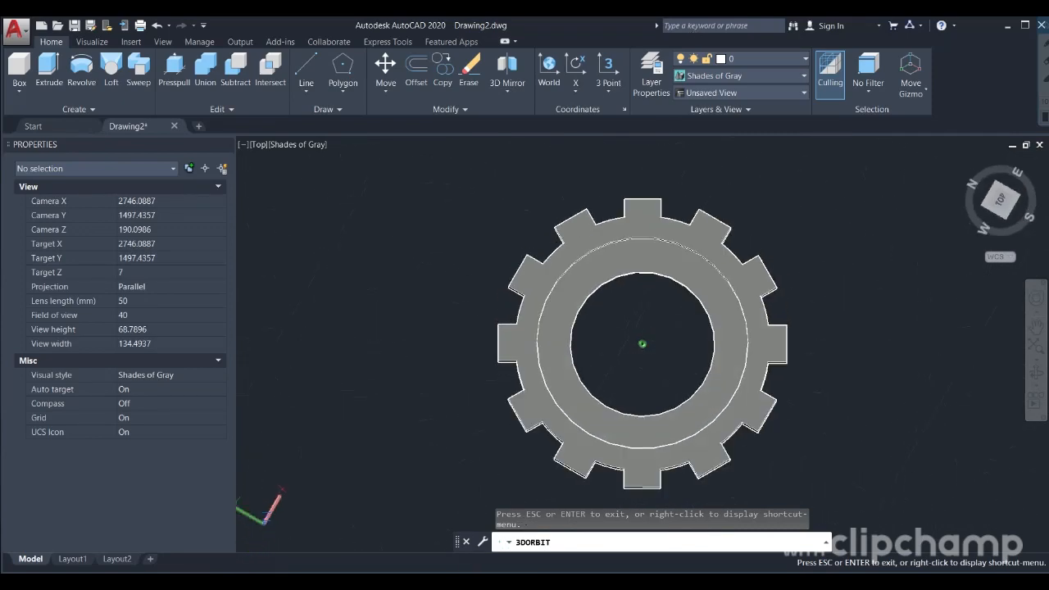
left_click_drag(321, 509, 562, 451)
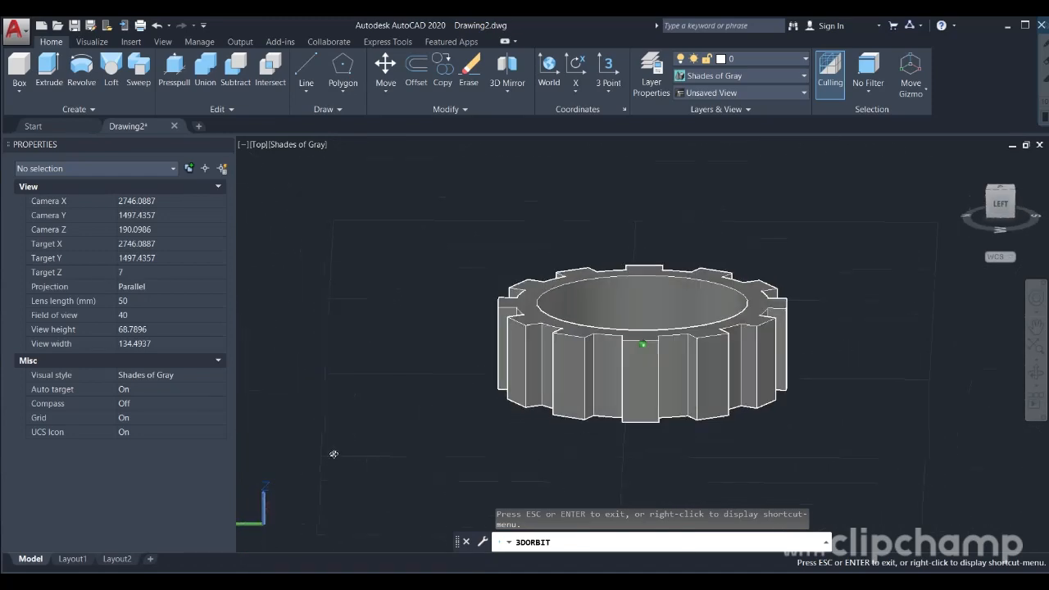
left_click_drag(259, 510, 212, 494)
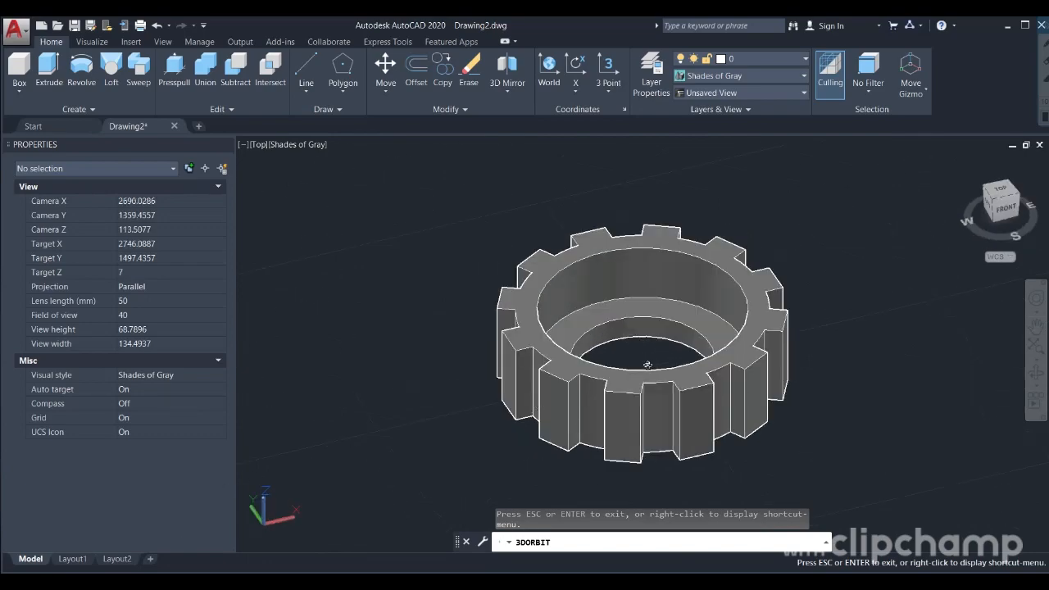